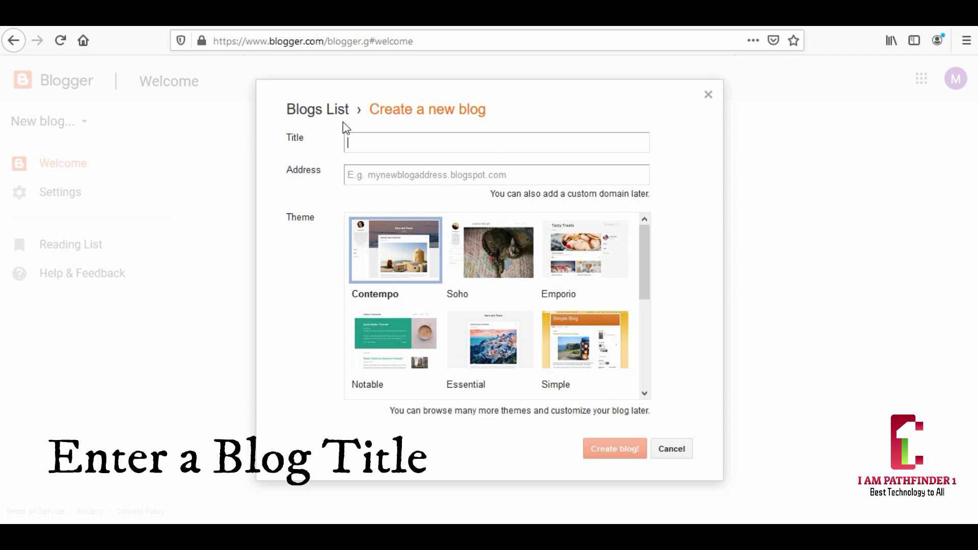
- Enter 'Blogging tips' as the new blog's title
left_click(357, 141)
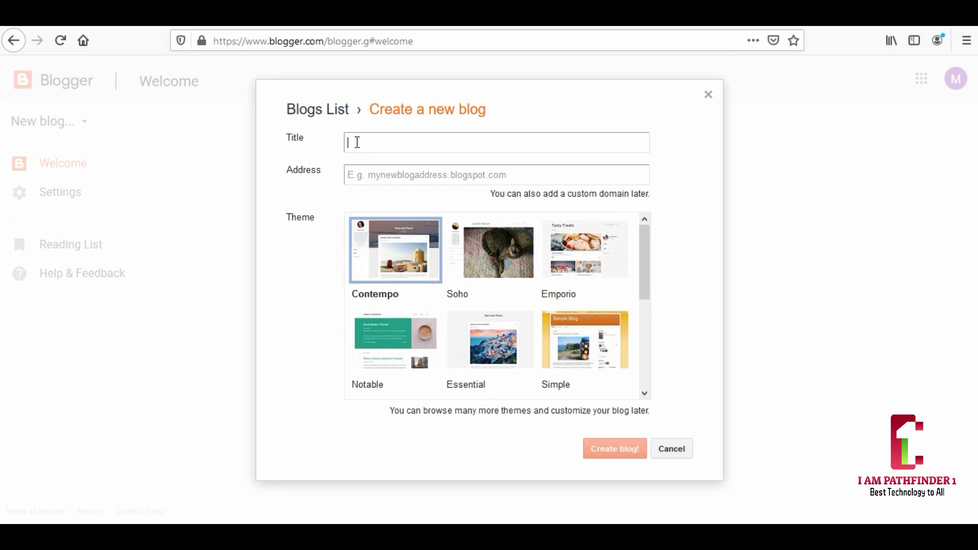
left_click(351, 144)
type("Blogging tips")
left_click(364, 181)
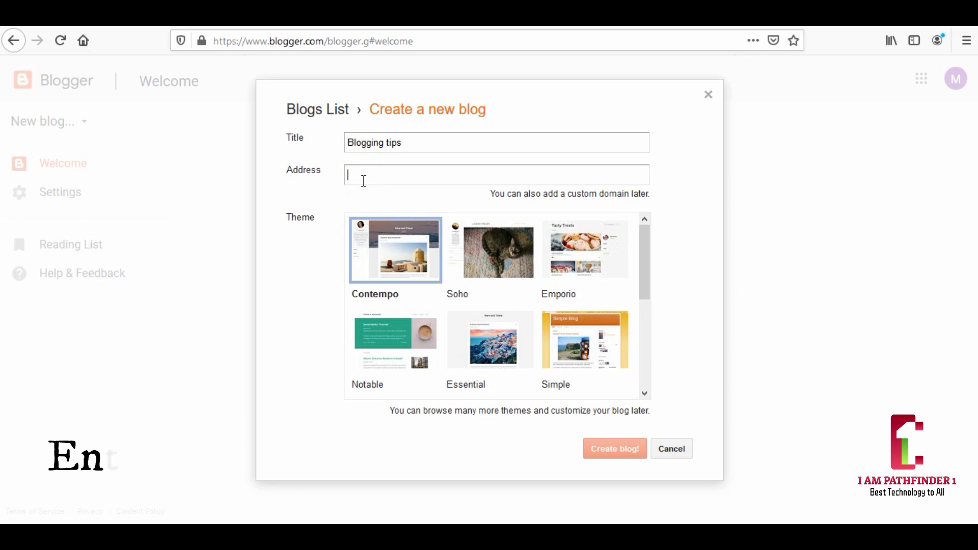
- Set the blog address to the available 'Mybloggin-tips' after trimming and hyphenating 'Mybloggingtips'
type("My")
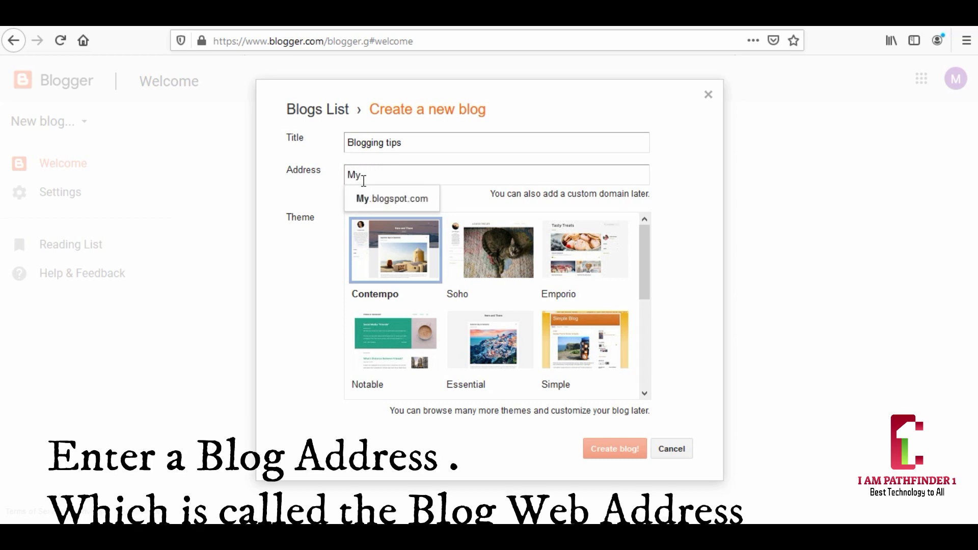
type("blogging")
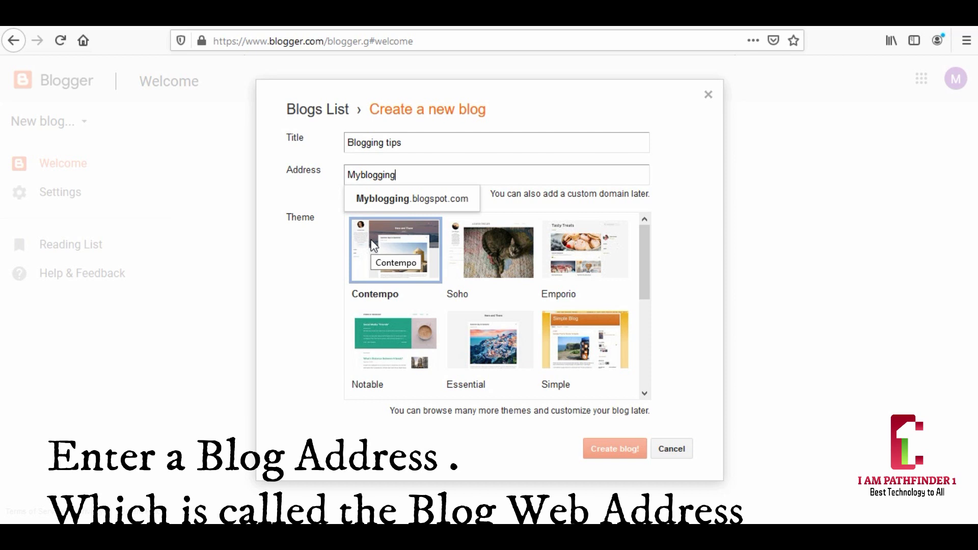
type("t")
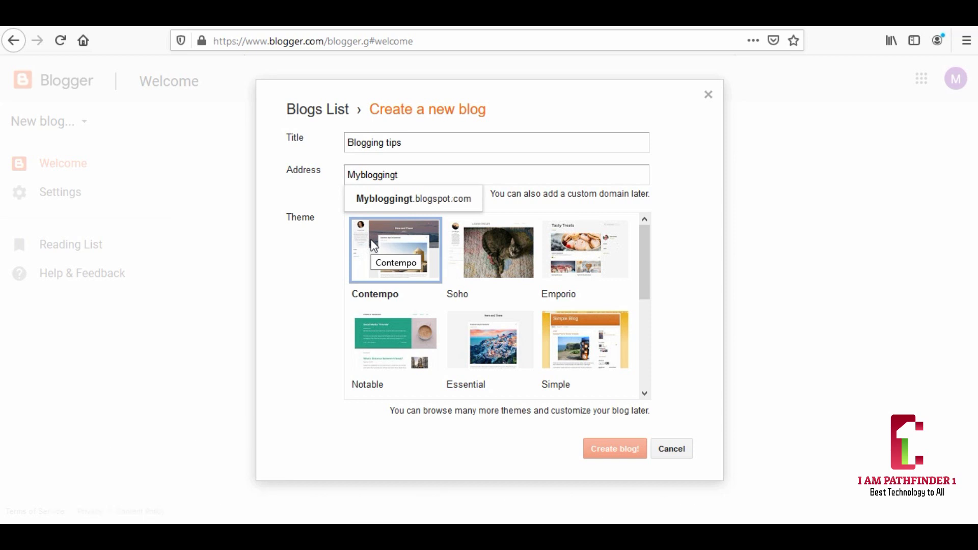
type("ips")
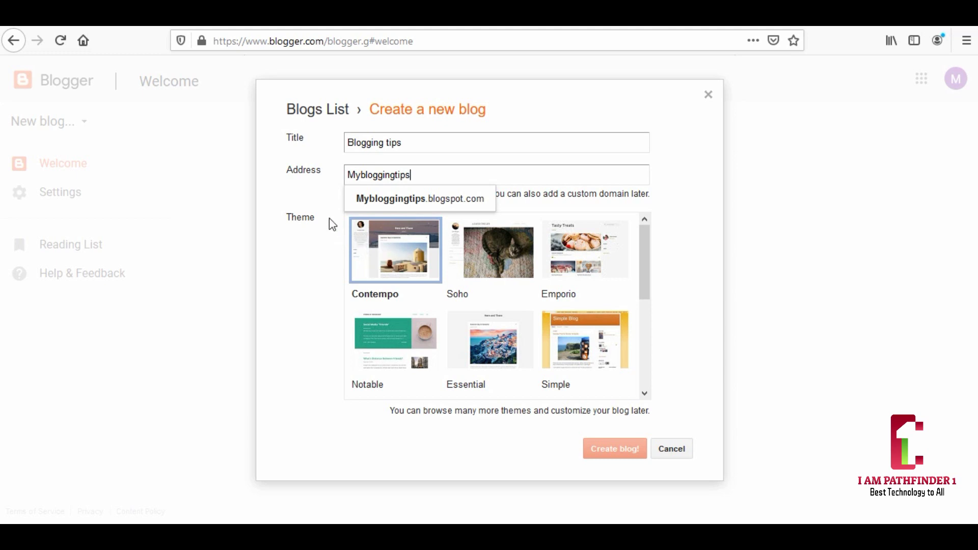
left_click(309, 200)
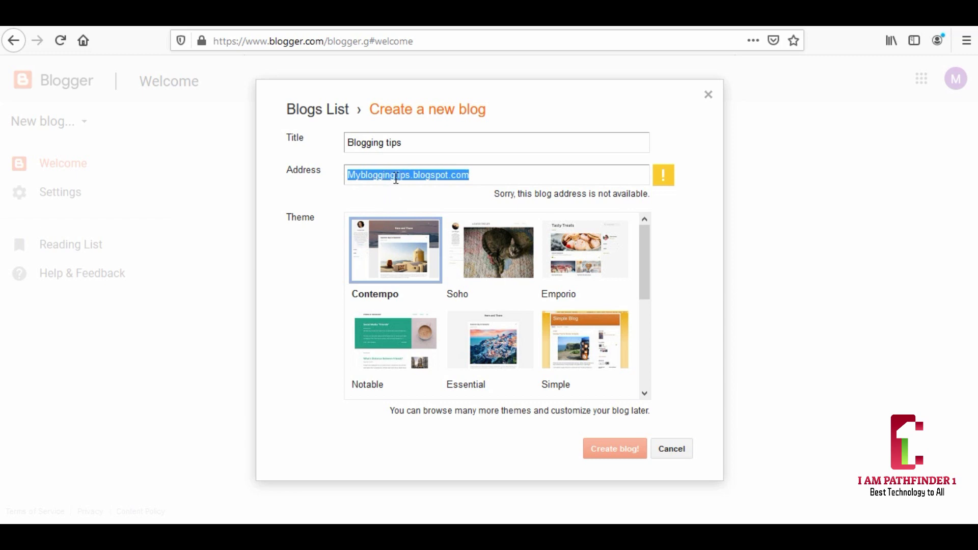
left_click(396, 177)
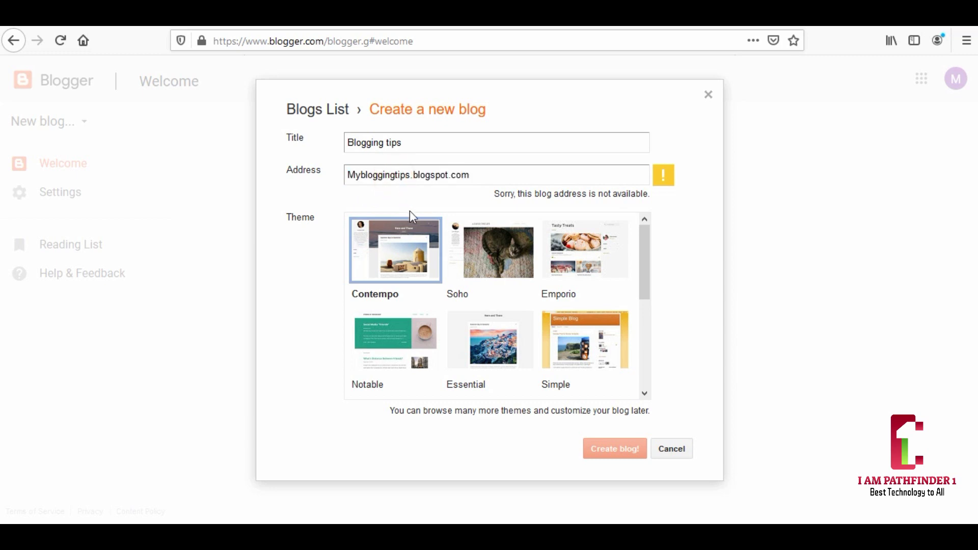
key("BackSpace")
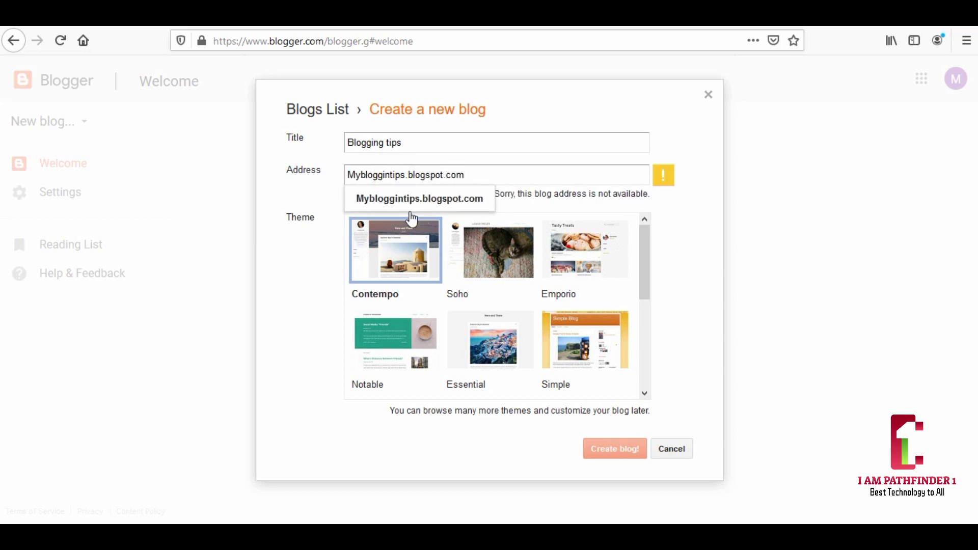
left_click(313, 188)
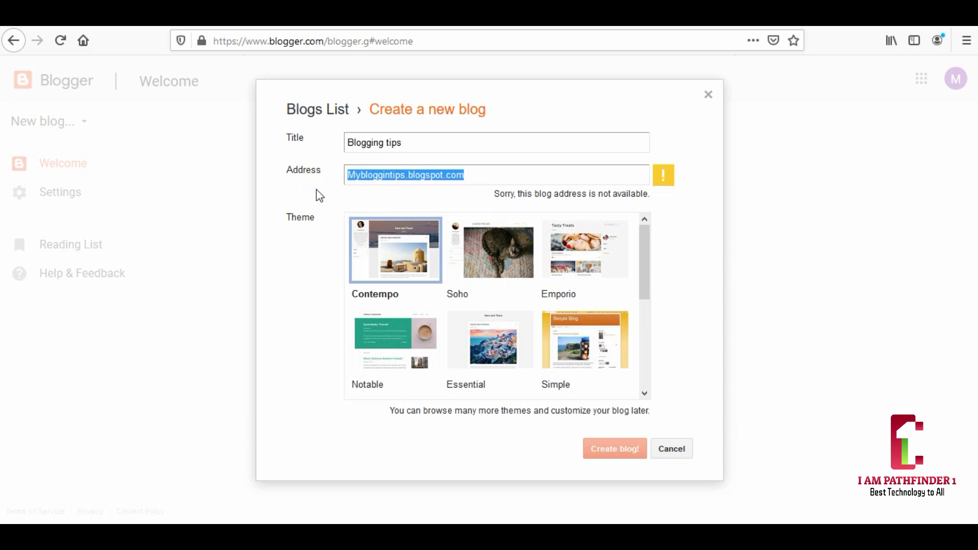
left_click(391, 176)
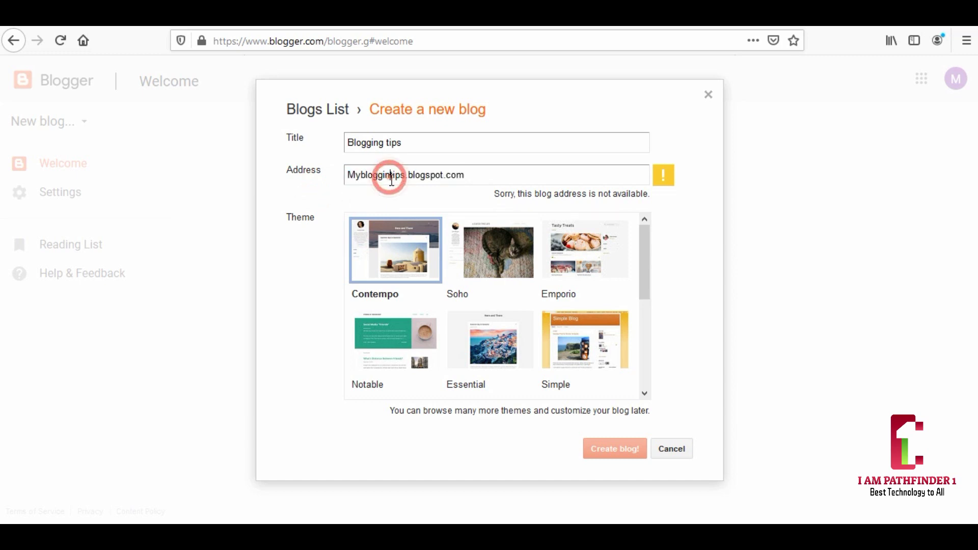
type("-t")
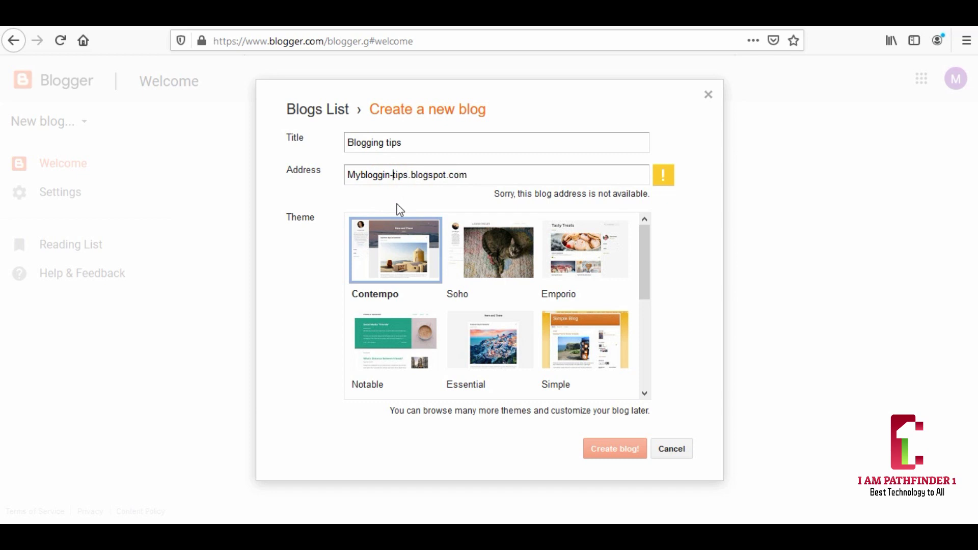
left_click(314, 196)
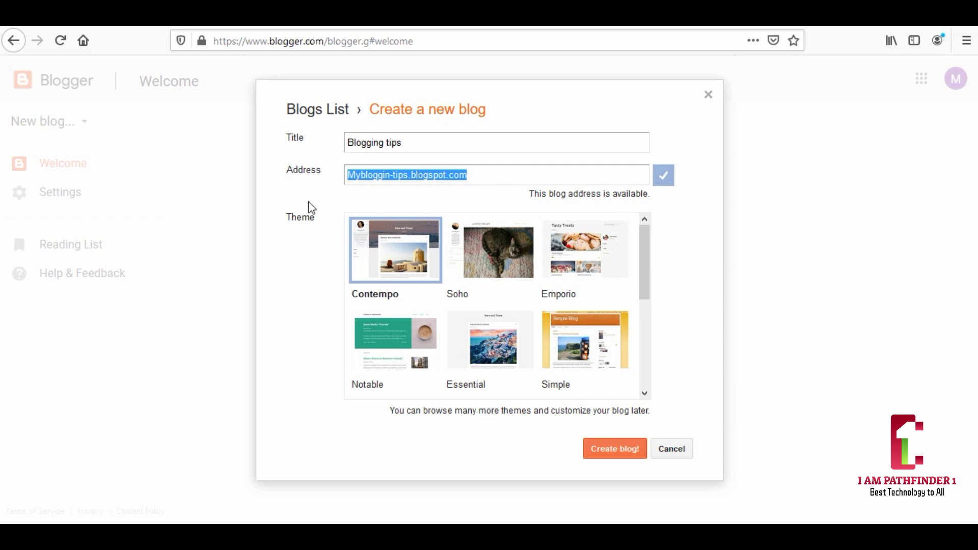
- Preview the Soho, Emporio, Simple, Essential and Notable themes, then create the blog with Contempo
left_click(505, 254)
left_click(570, 257)
left_click(568, 326)
left_click(521, 337)
left_click(414, 332)
left_click_drag(641, 256, 654, 239)
left_click(426, 248)
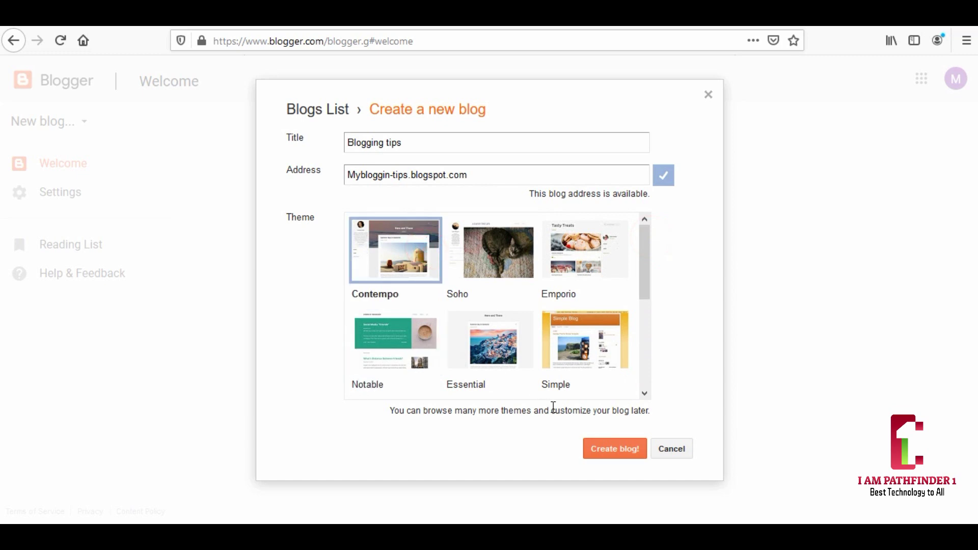
left_click(611, 452)
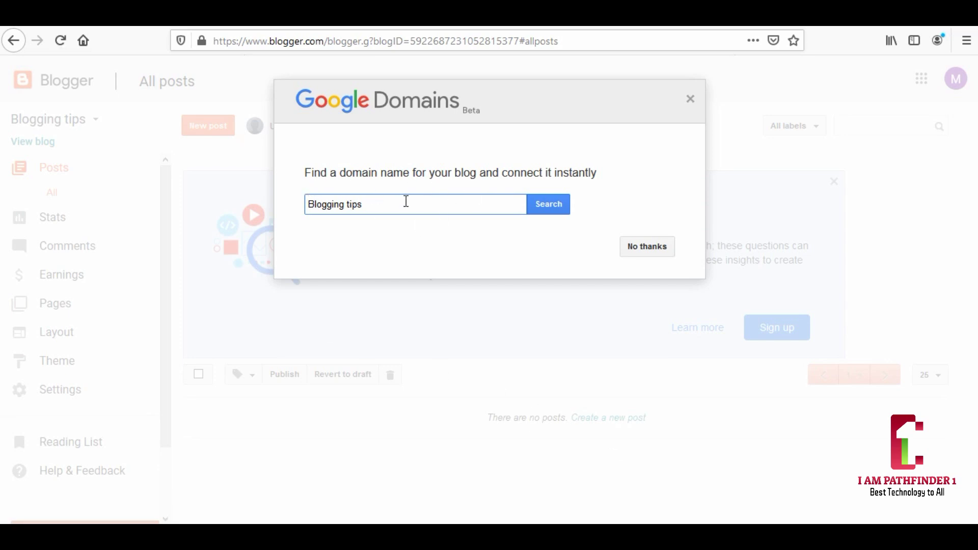
- Decline the Google Domains offer and close the Question Hub banner
left_click(636, 247)
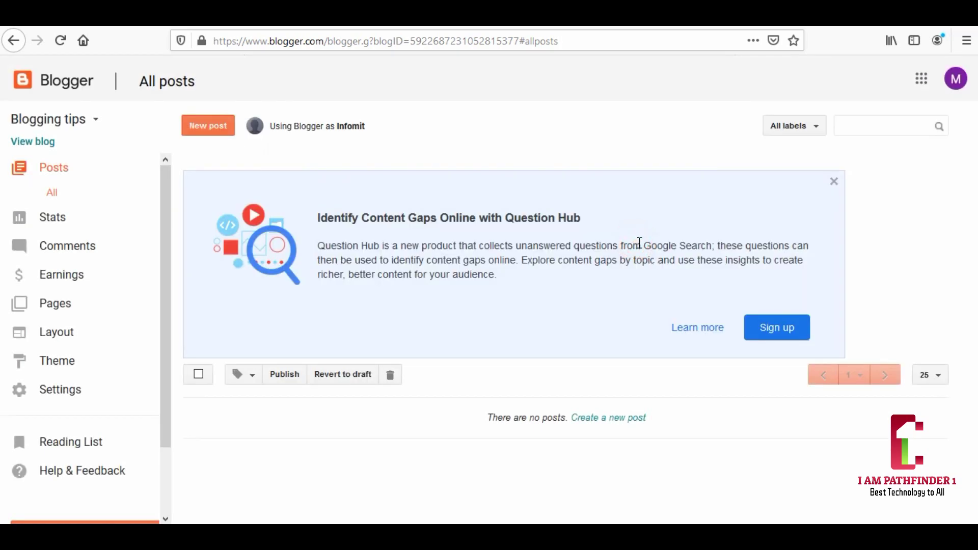
left_click(833, 182)
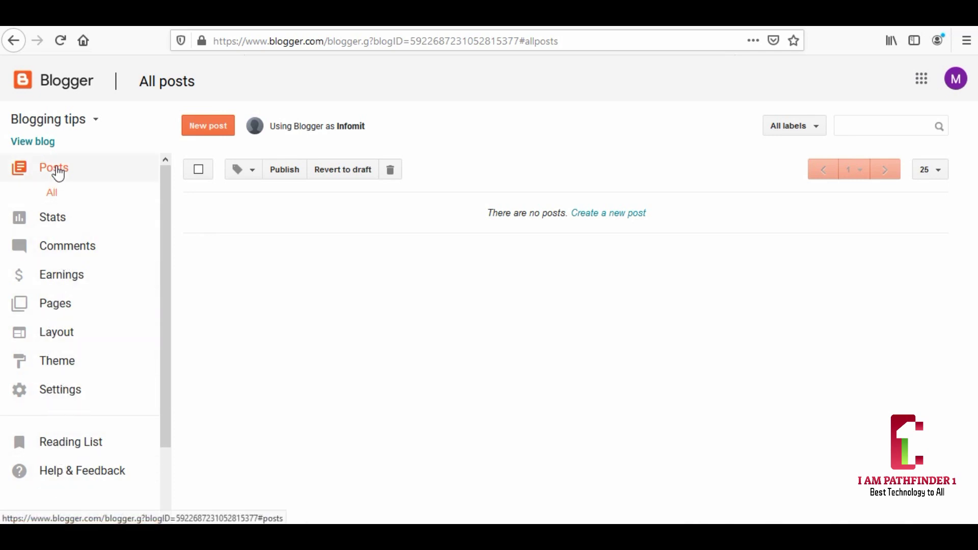
- Change the blog title from 'Blogging tips' to 'New Blogging Tips' in Settings and save it
left_click(46, 393)
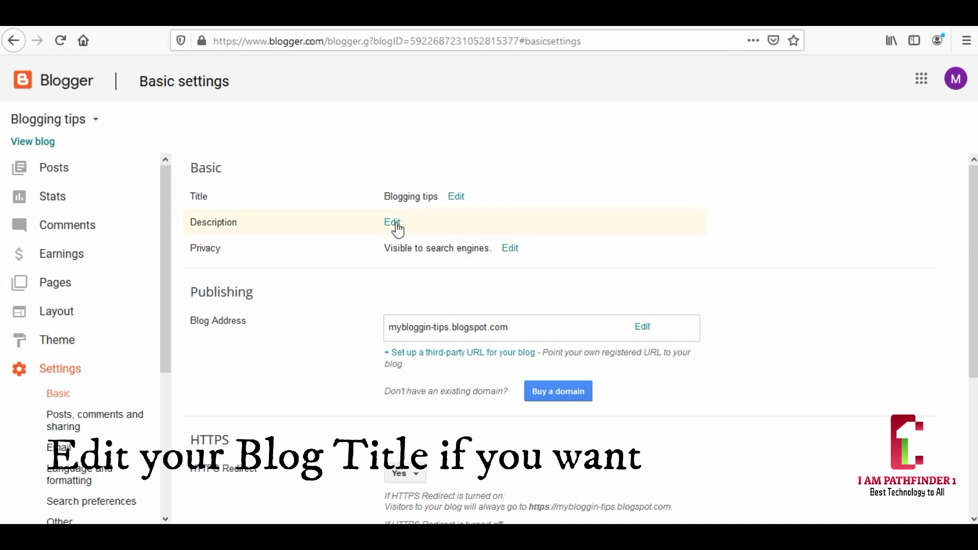
left_click(456, 199)
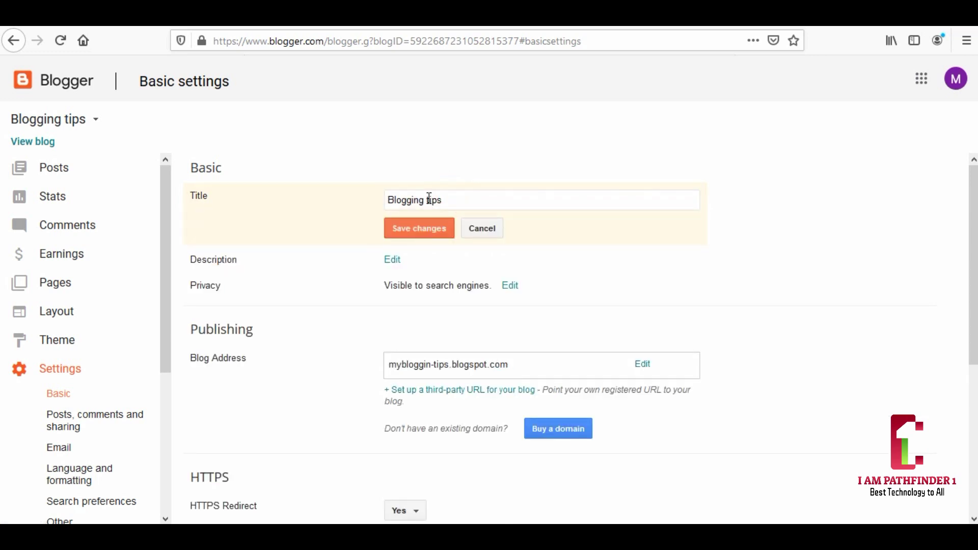
left_click_drag(427, 200, 429, 200)
type("T")
left_click(469, 202)
left_click(387, 200)
type("nEW")
key("BackSpace")
key("BackSpace")
key("BackSpace")
type("New")
left_click(426, 236)
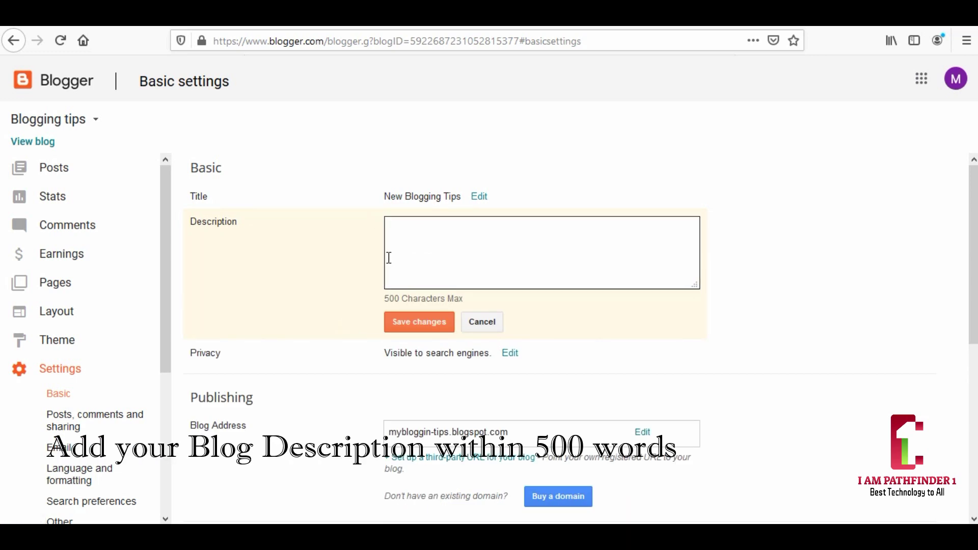
- Paste the prepared description about blogging tips, SEO, domains, hosting and templates, and save it
left_click(396, 236)
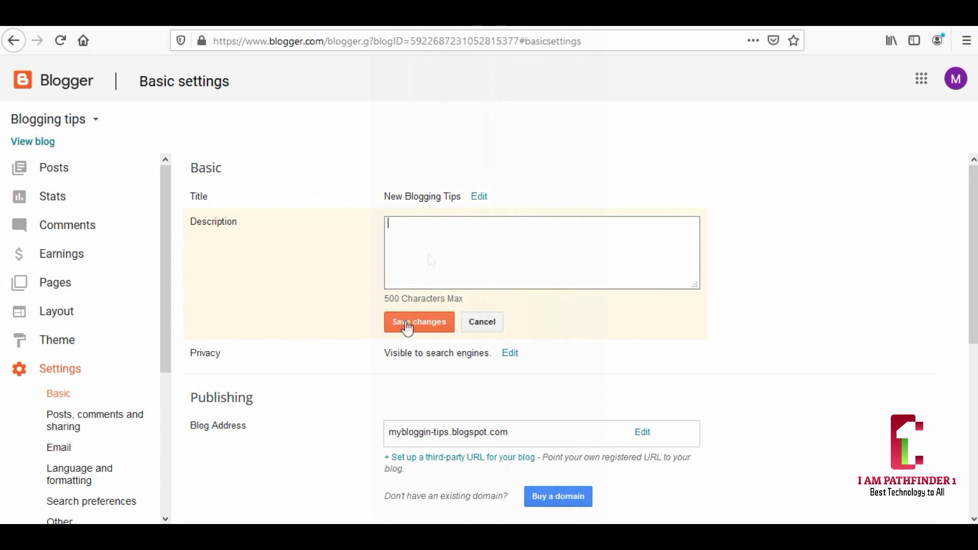
right_click(395, 226)
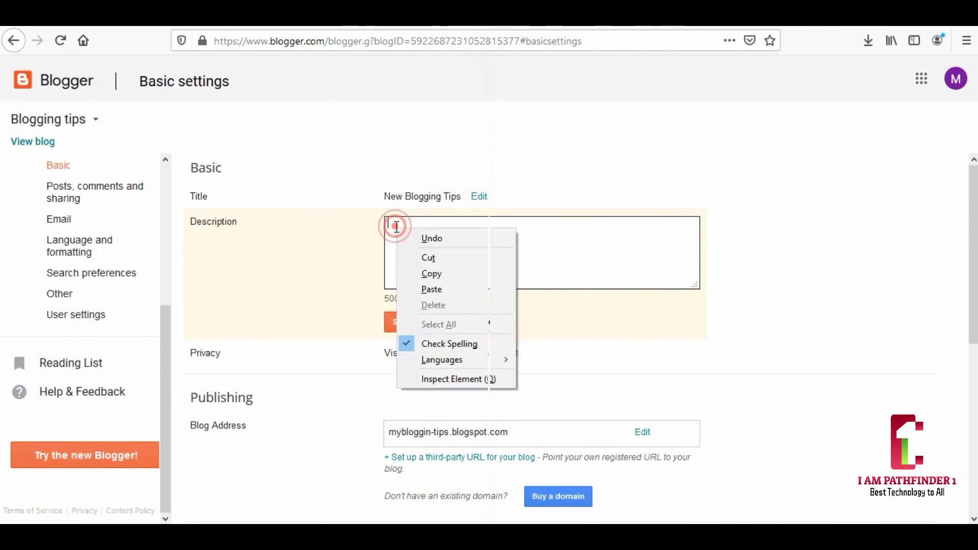
left_click(427, 289)
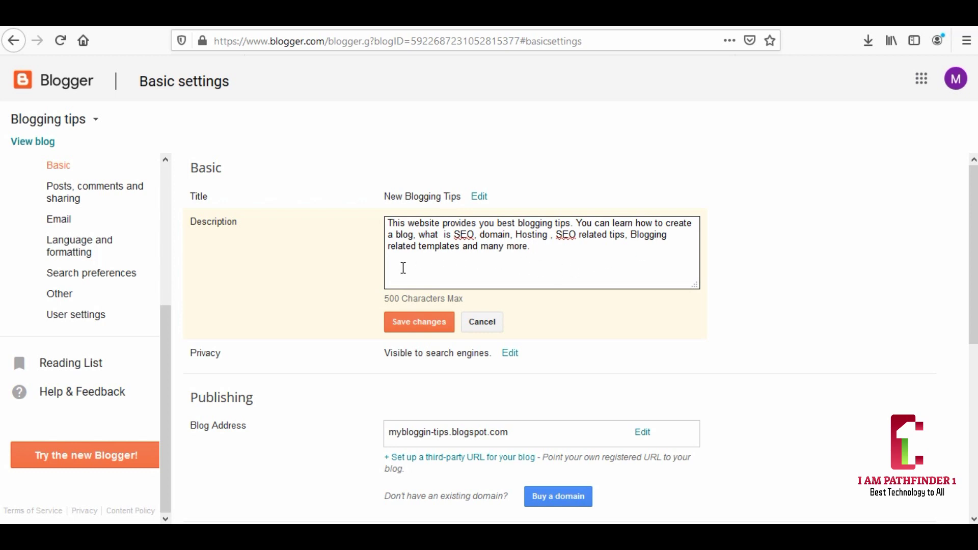
left_click(428, 326)
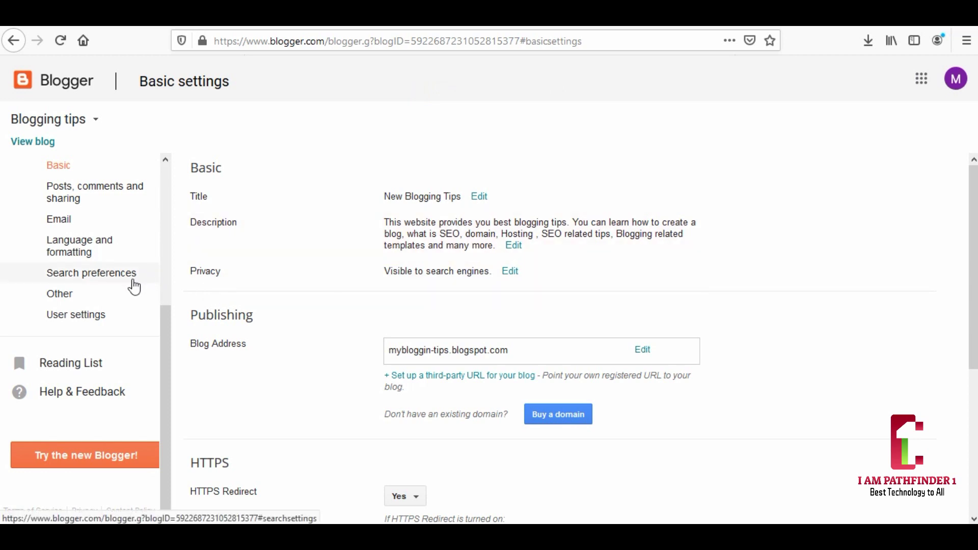
left_click(69, 279)
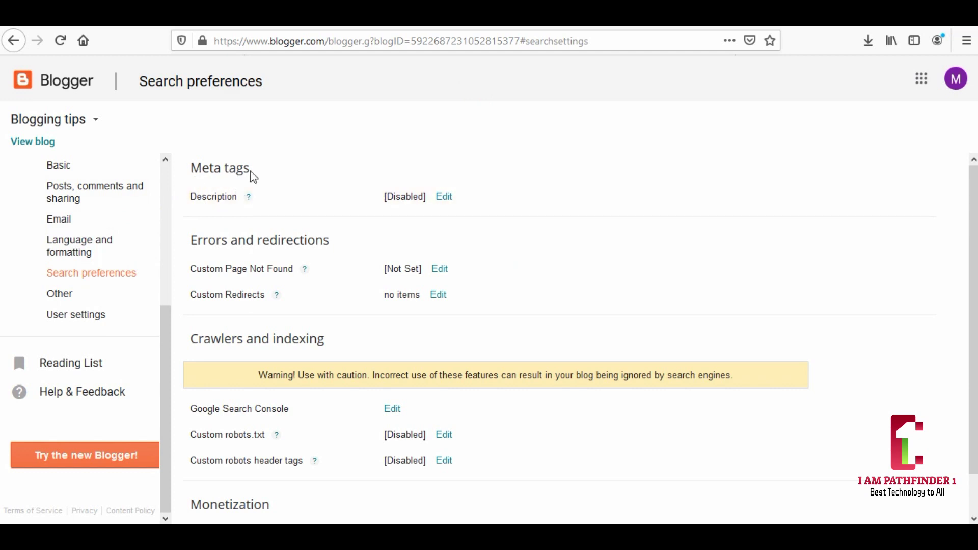
left_click(444, 197)
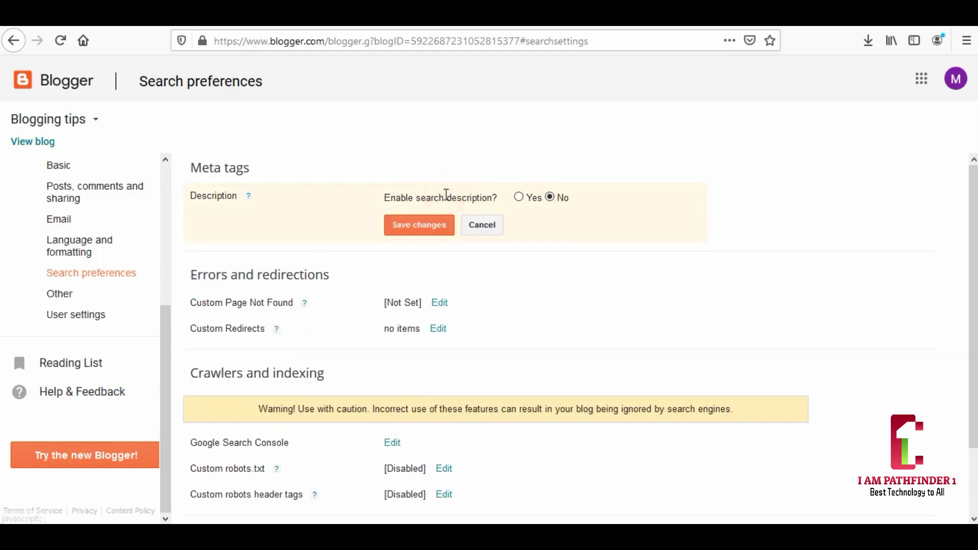
left_click(520, 197)
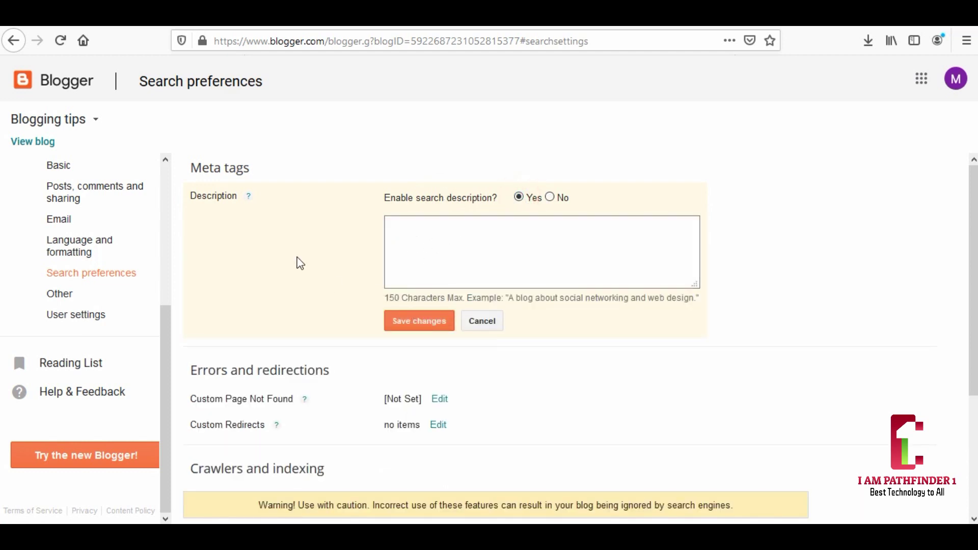
left_click(204, 24)
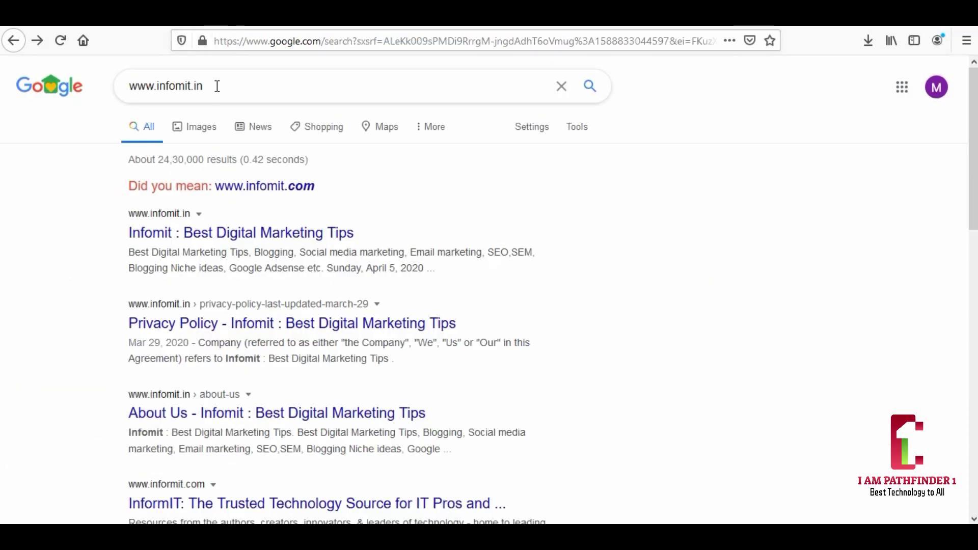
left_click_drag(216, 85, 95, 88)
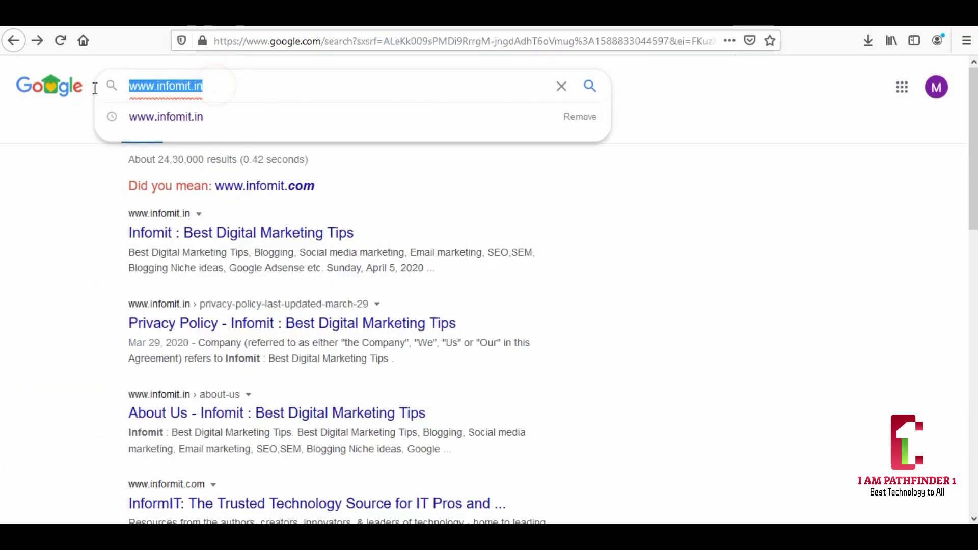
left_click(57, 169)
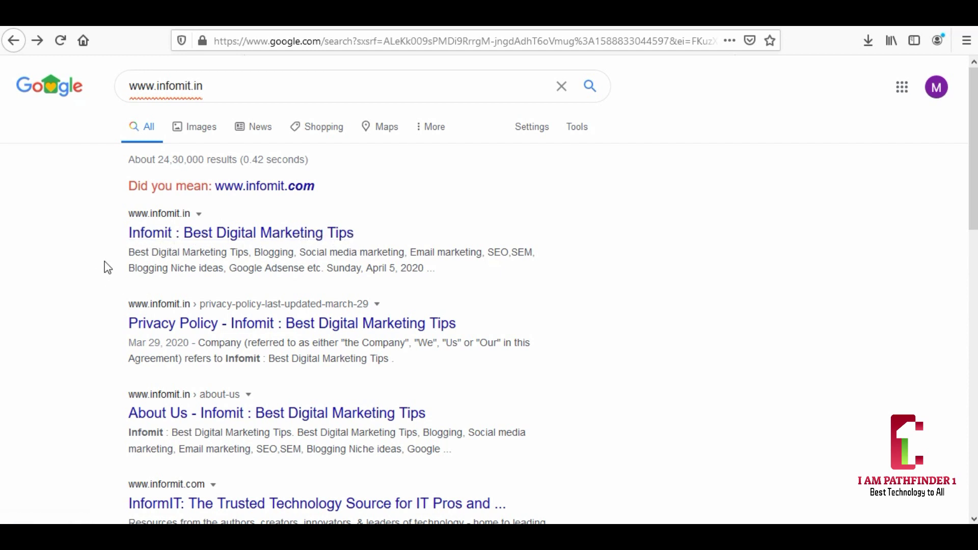
left_click_drag(128, 251, 186, 266)
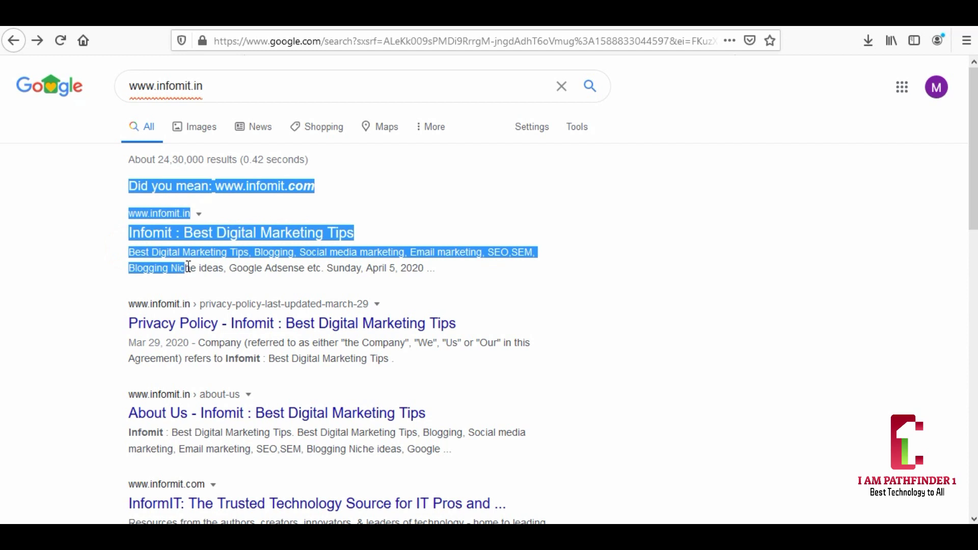
left_click(439, 269)
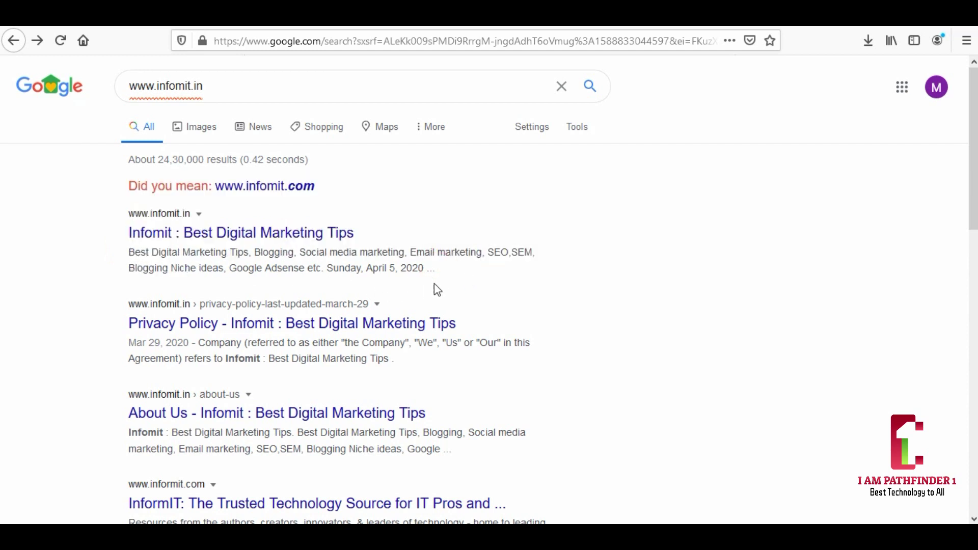
left_click_drag(439, 269, 127, 258)
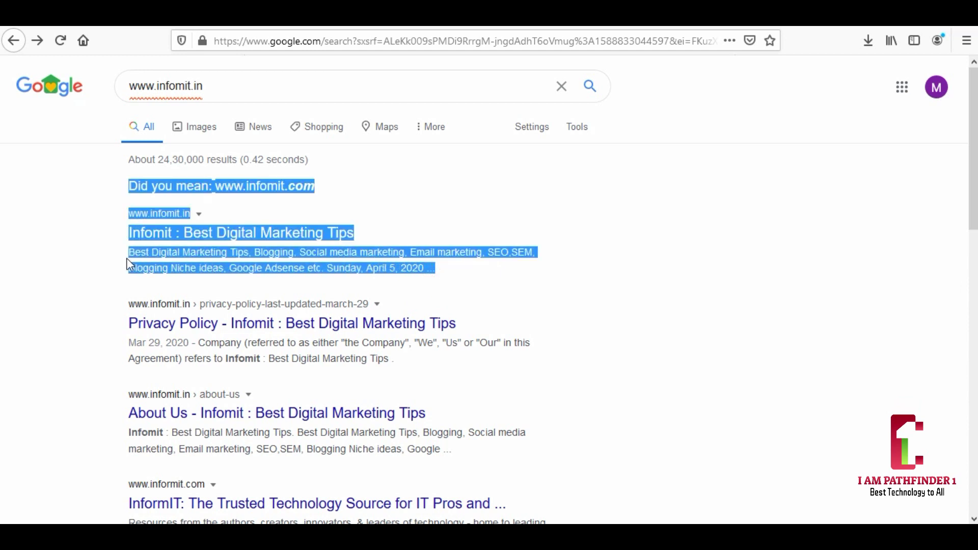
left_click(111, 263)
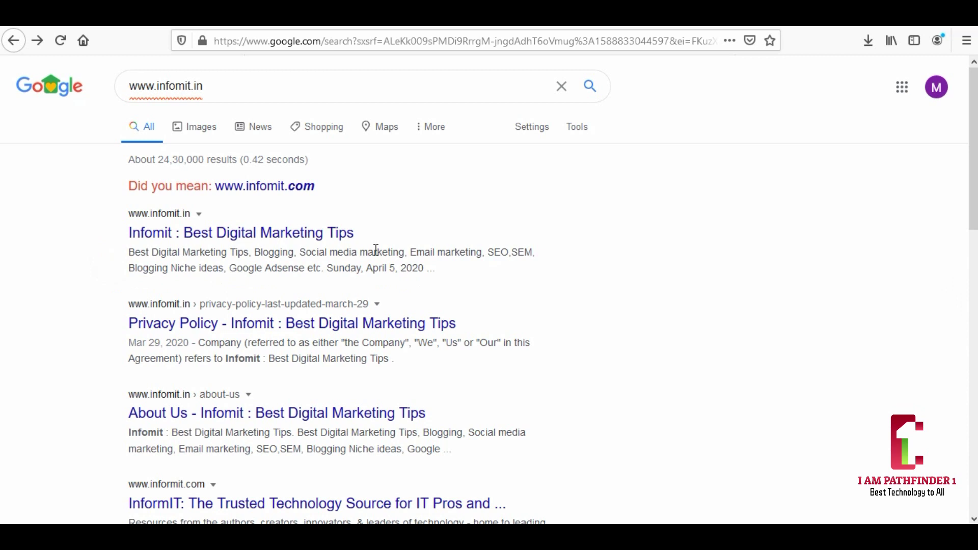
left_click(91, 16)
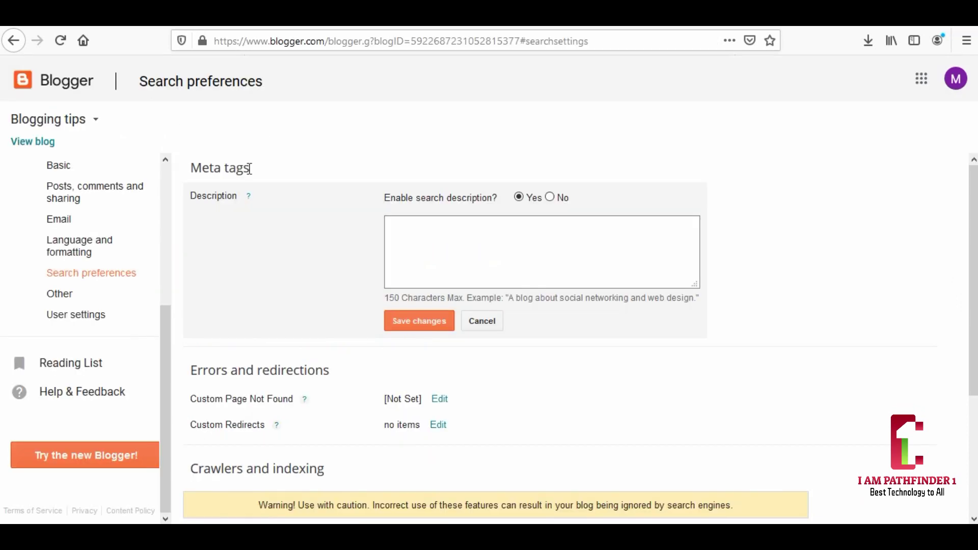
- Paste the blog description into the search description box and try saving it
right_click(395, 226)
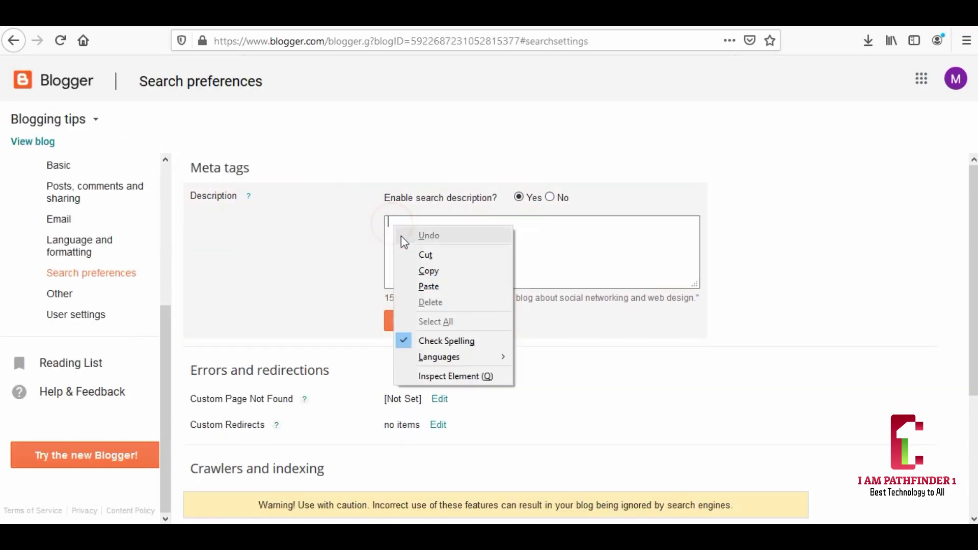
left_click(428, 287)
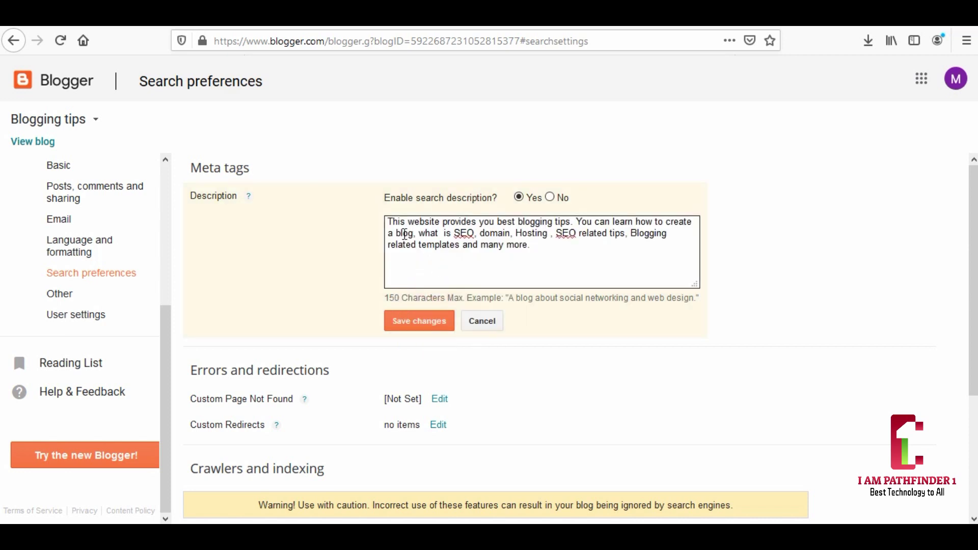
left_click(431, 330)
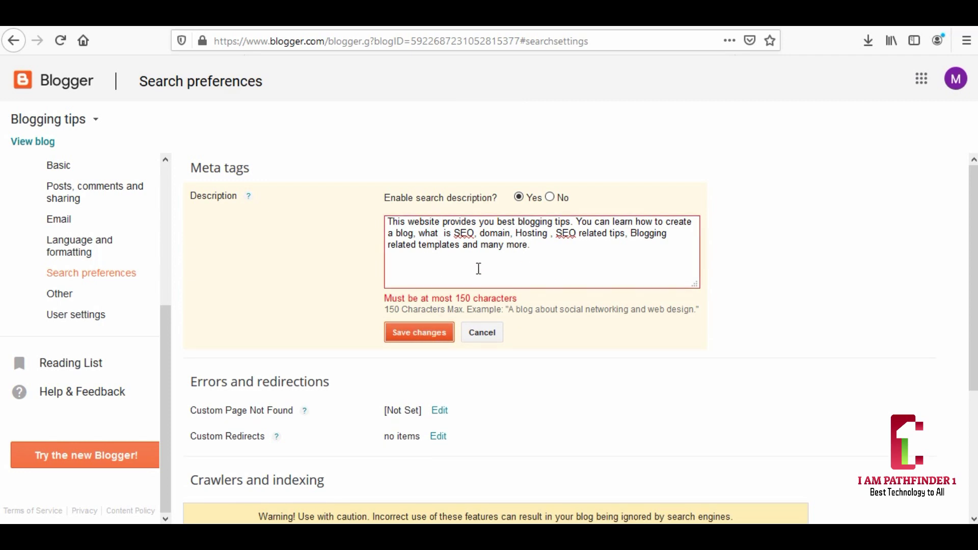
- Trim the trailing words so the description ends at 'SEO related tips.' and save it
left_click(537, 246)
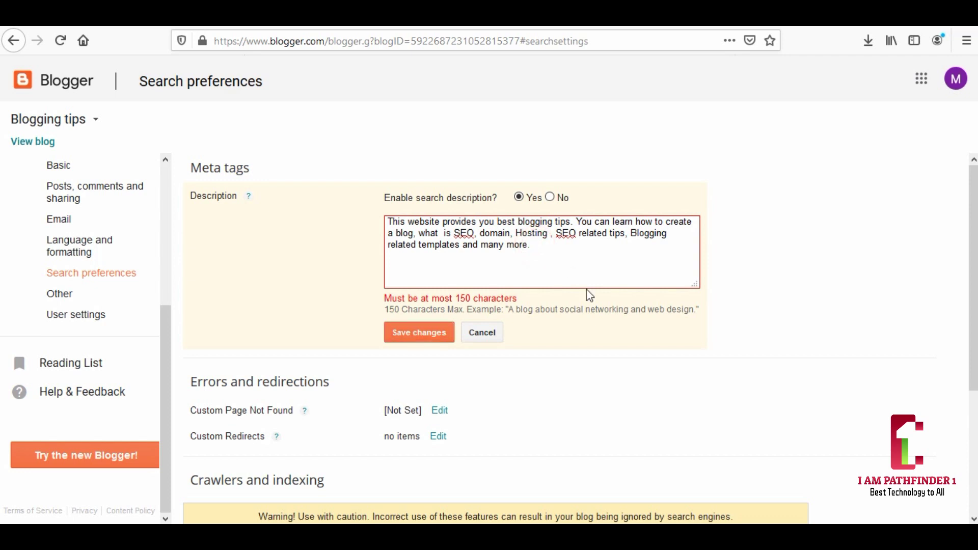
key("BackSpace")
key("BackSpace")
key("BackSpace")
key("BackSpace")
key("BackSpace")
key("BackSpace")
key("BackSpace")
key("BackSpace")
key("BackSpace")
key("BackSpace")
key("BackSpace")
key("BackSpace")
key("BackSpace")
left_click(432, 334)
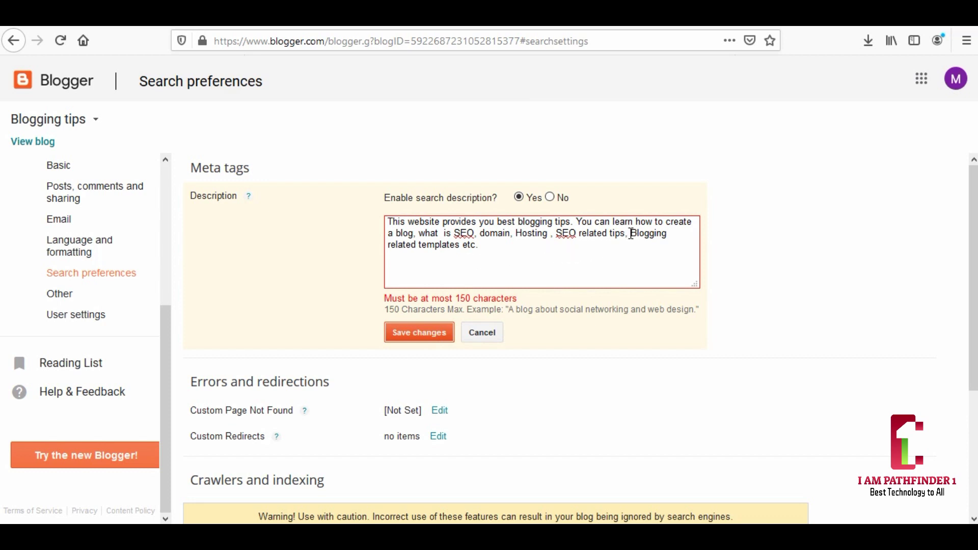
left_click_drag(630, 234, 637, 248)
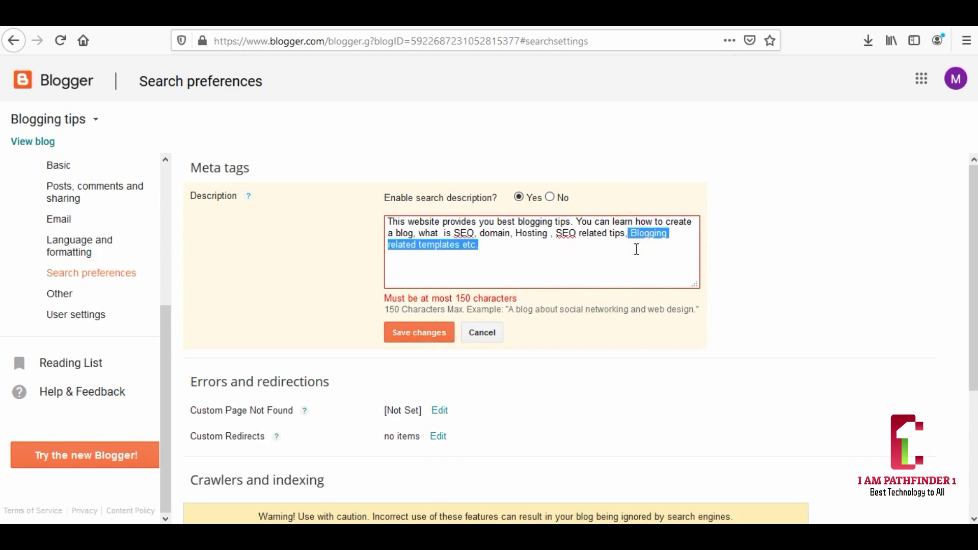
key("BackSpace")
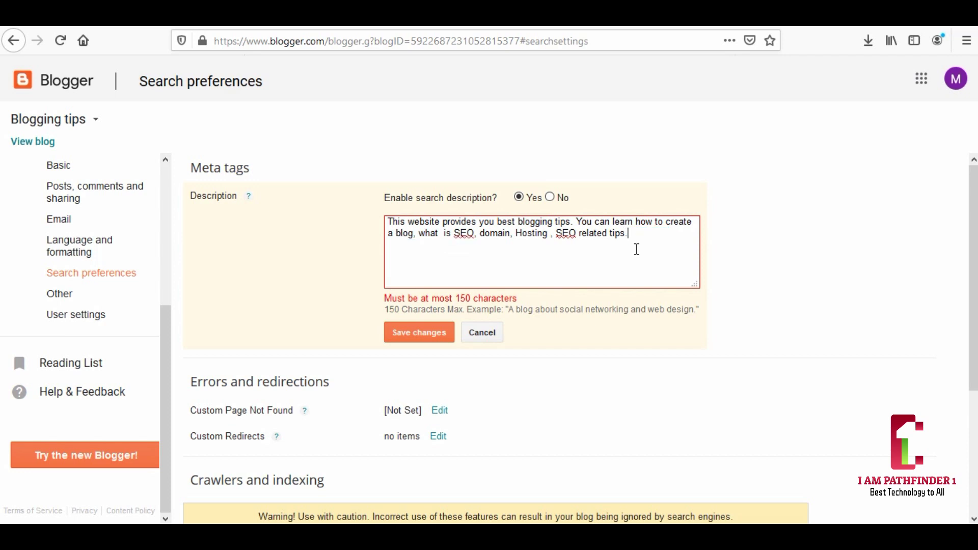
left_click(437, 335)
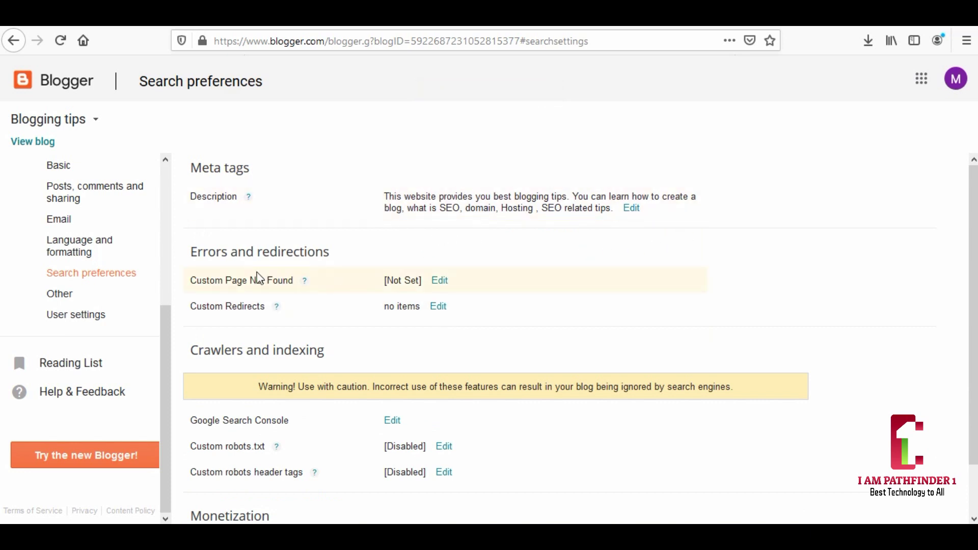
scroll(258, 277, "down", 2)
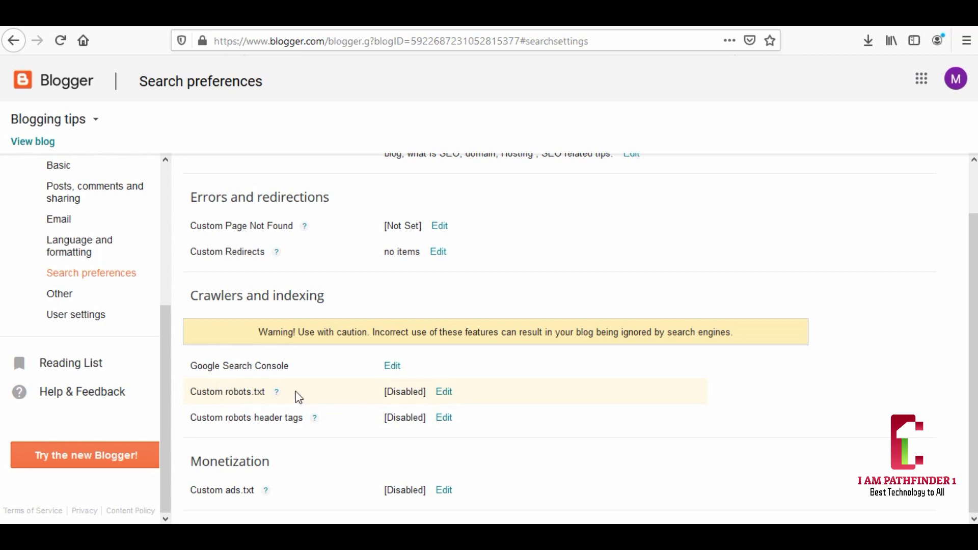
left_click(444, 391)
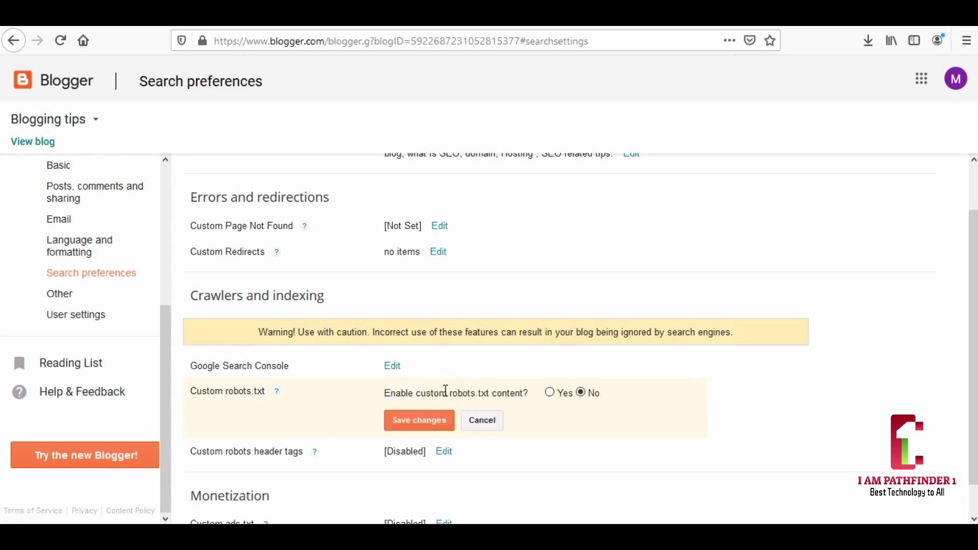
left_click(550, 392)
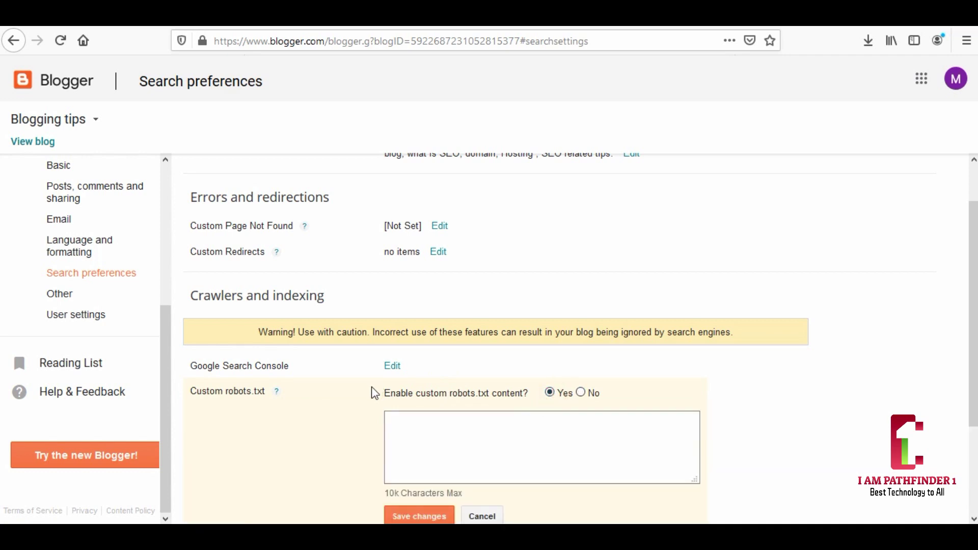
scroll(397, 393, "down", 3)
left_click(482, 387)
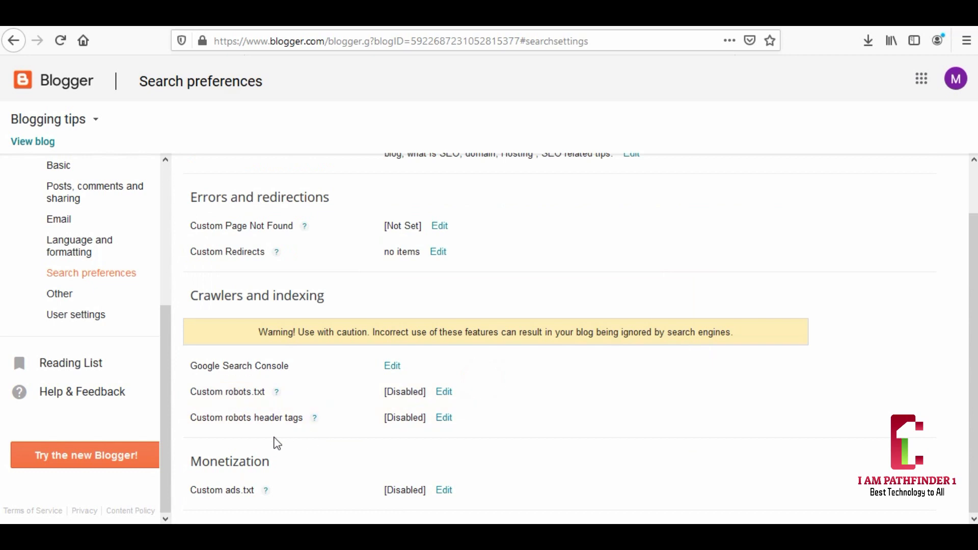
- Enable custom robots header tags with all/noodp for home and posts, noindex/noodp for archives, and save
left_click(443, 417)
left_click(554, 418)
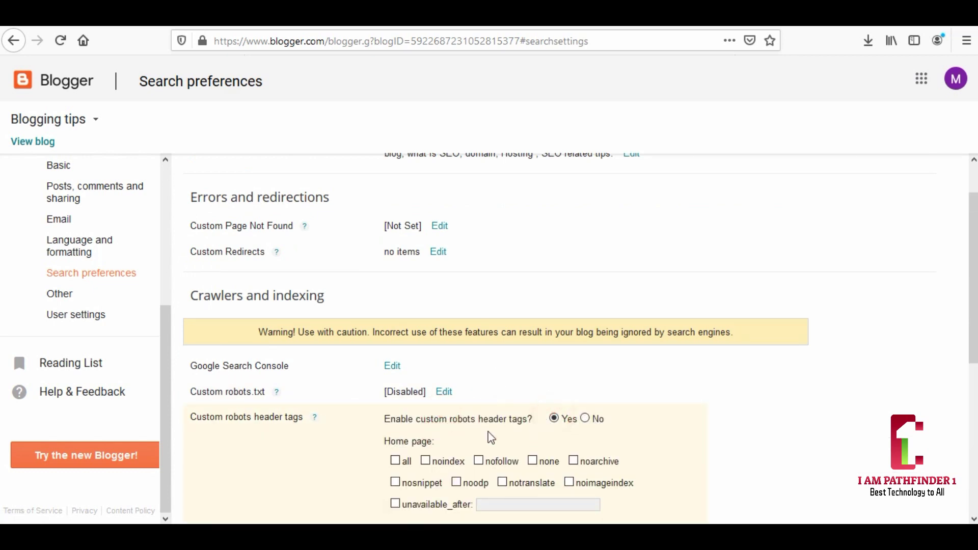
scroll(346, 409, "down", 4)
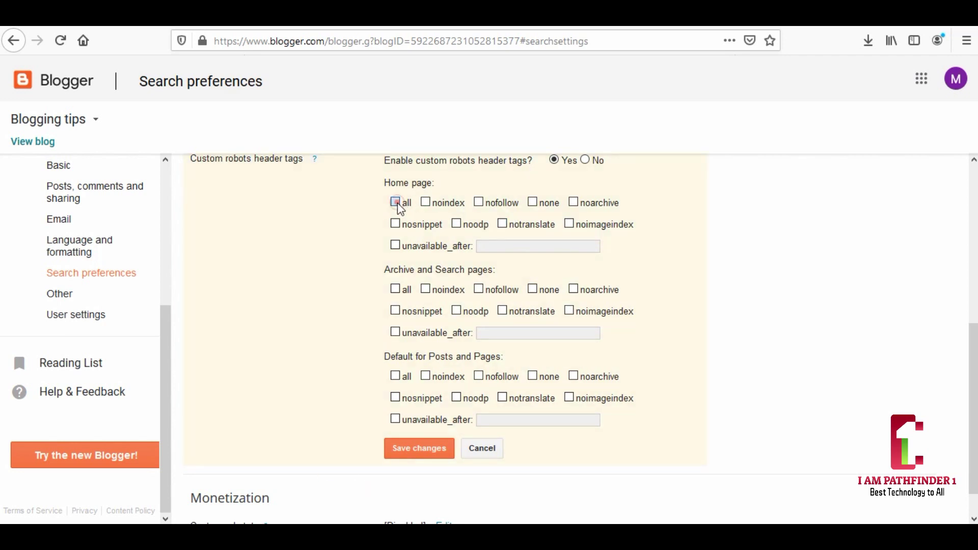
left_click(456, 225)
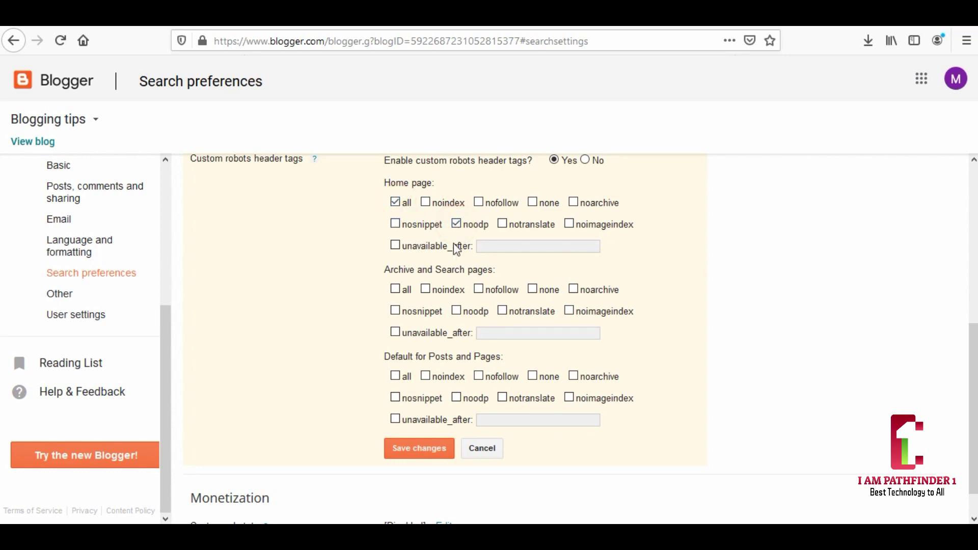
left_click(431, 289)
left_click(427, 289)
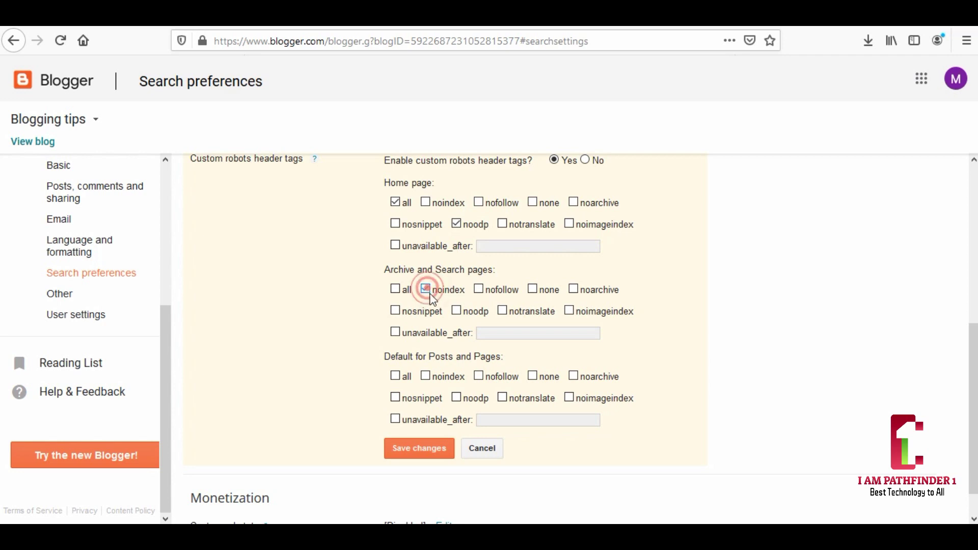
left_click(457, 311)
left_click(399, 375)
left_click(456, 398)
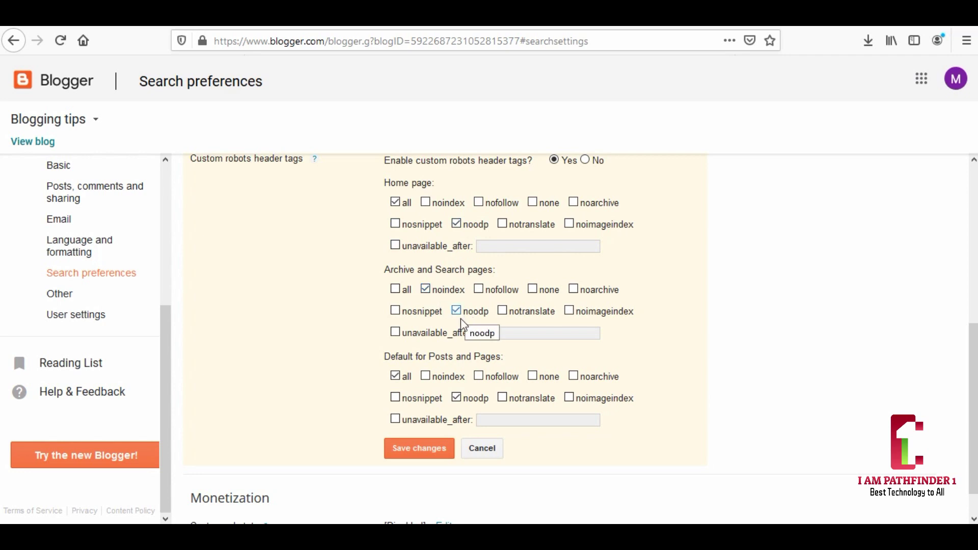
left_click(415, 453)
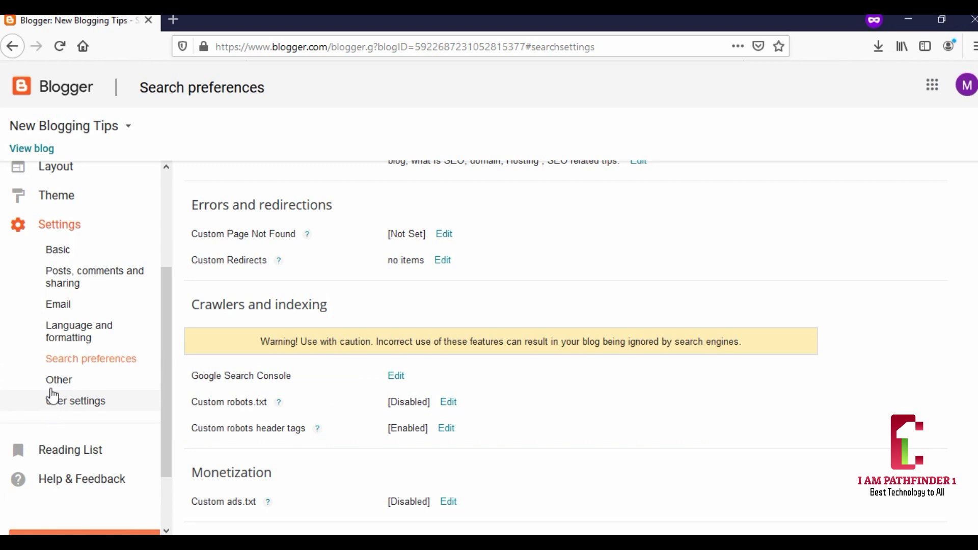
- Browse the Posts, comments and sharing and Language and formatting settings on the way to User settings
left_click(59, 281)
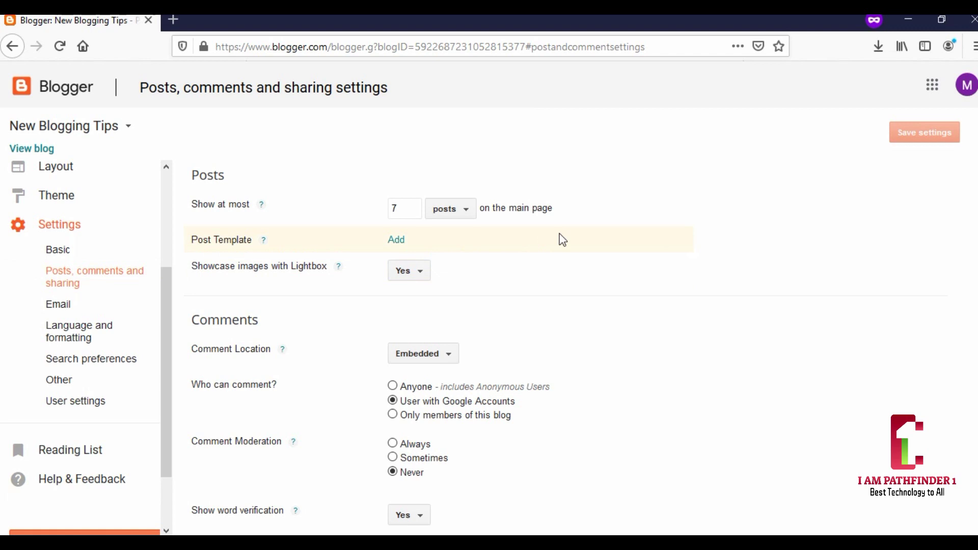
scroll(562, 239, "down", 1)
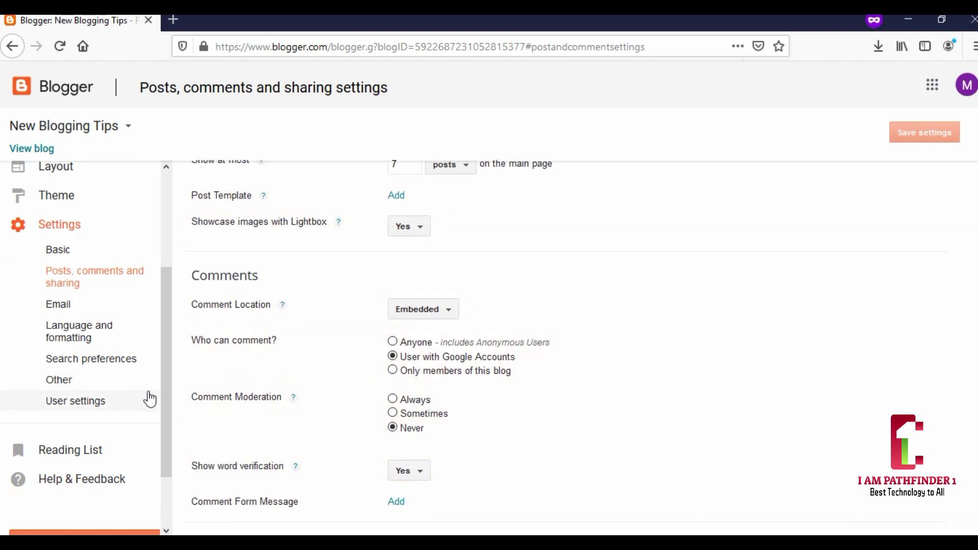
left_click(76, 335)
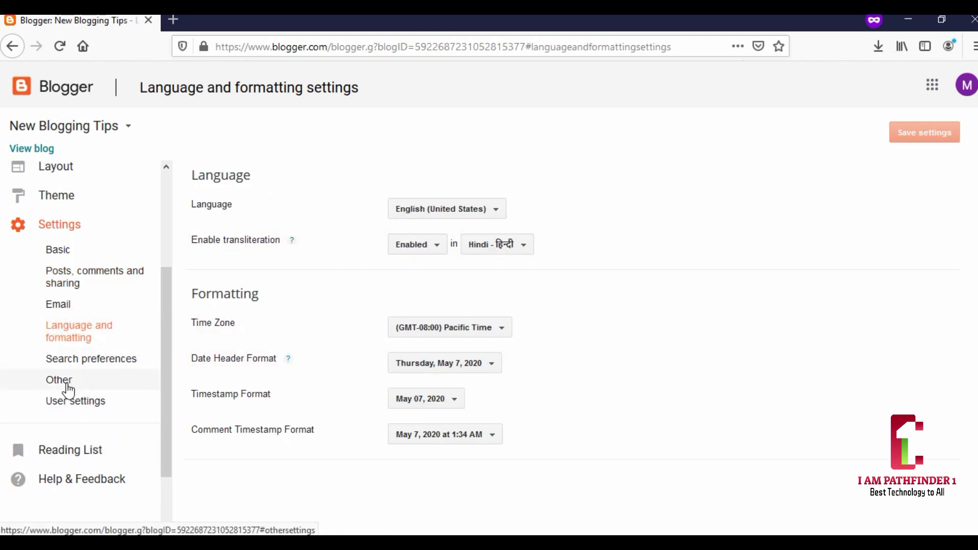
left_click(64, 406)
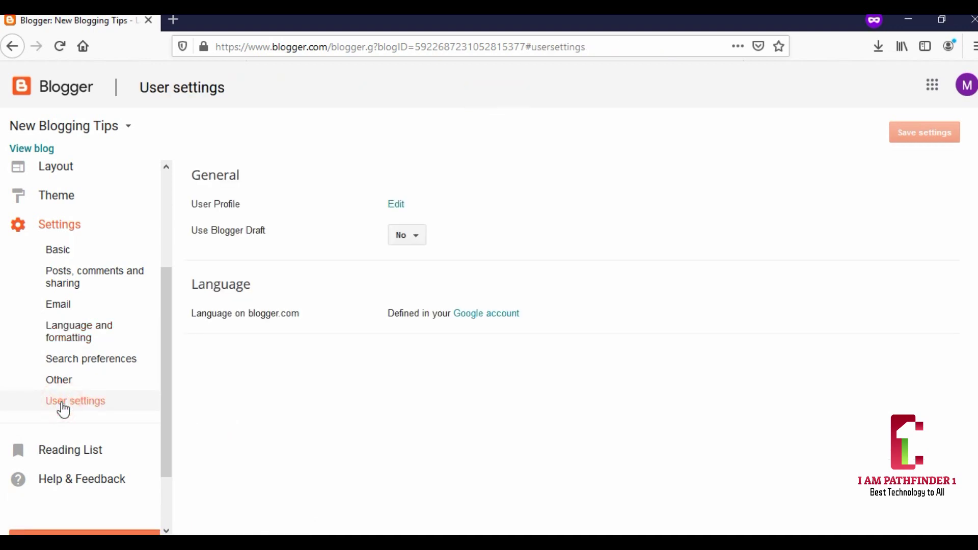
- Look through the user profile editor, then close its tab to get back to User settings
left_click(396, 204)
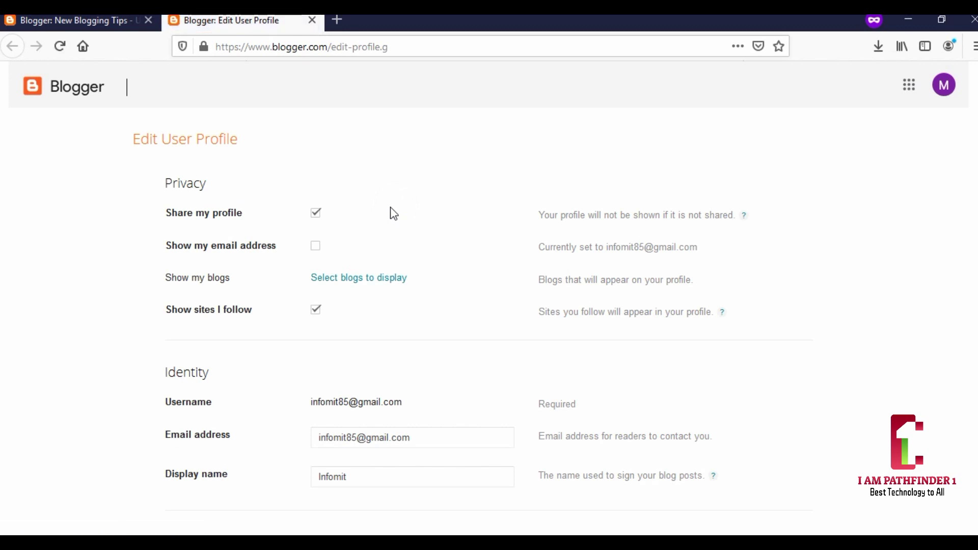
scroll(381, 226, "down", 1)
scroll(381, 226, "down", 8)
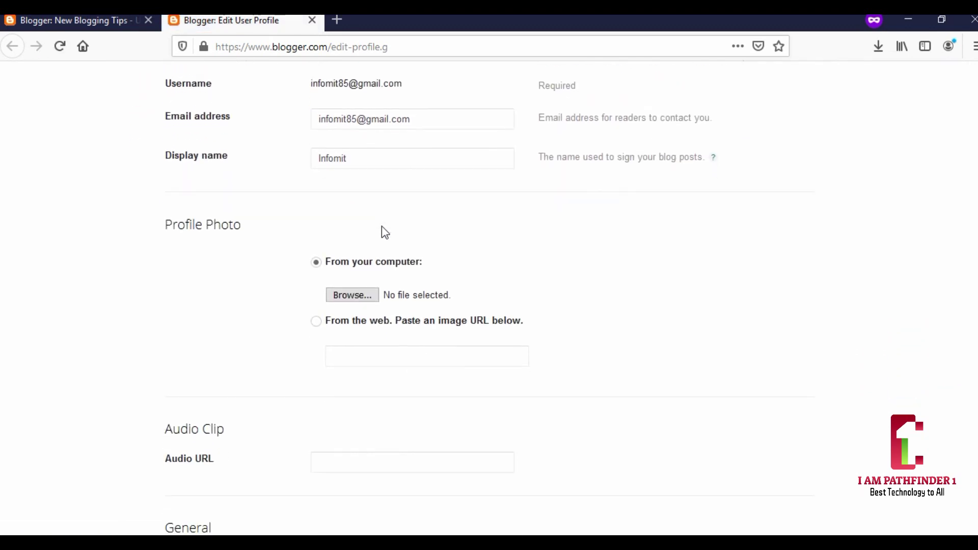
scroll(383, 227, "down", 10)
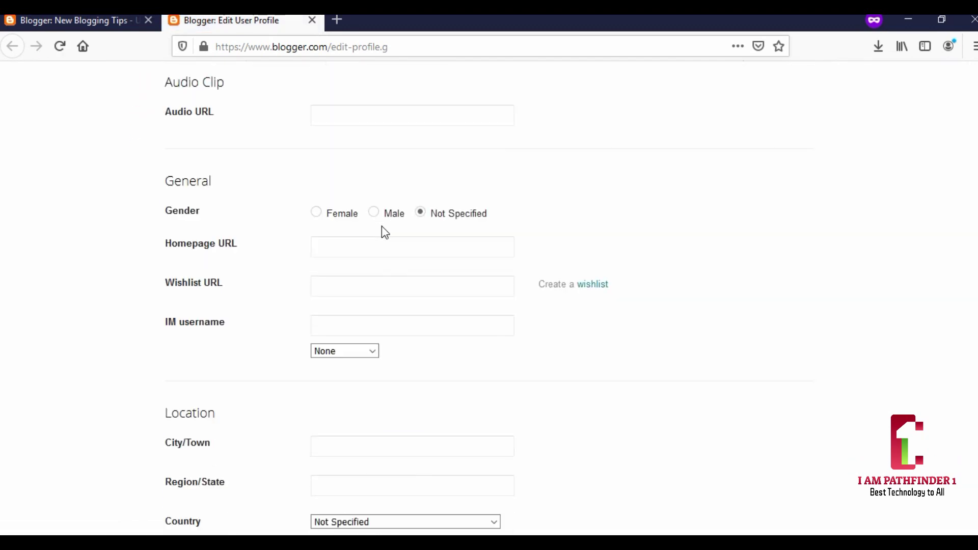
scroll(383, 226, "down", 10)
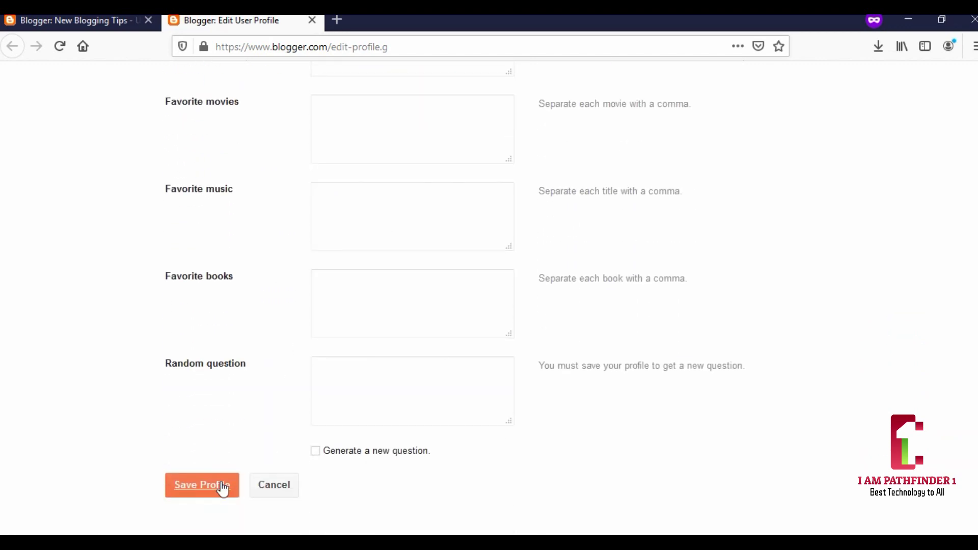
left_click(312, 20)
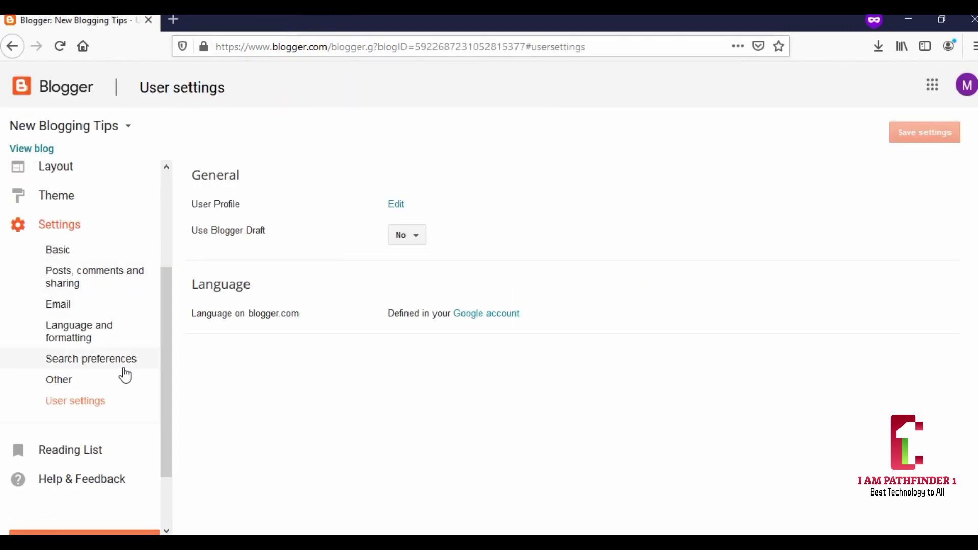
scroll(124, 375, "down", 2)
scroll(125, 377, "up", 5)
scroll(125, 378, "up", 1)
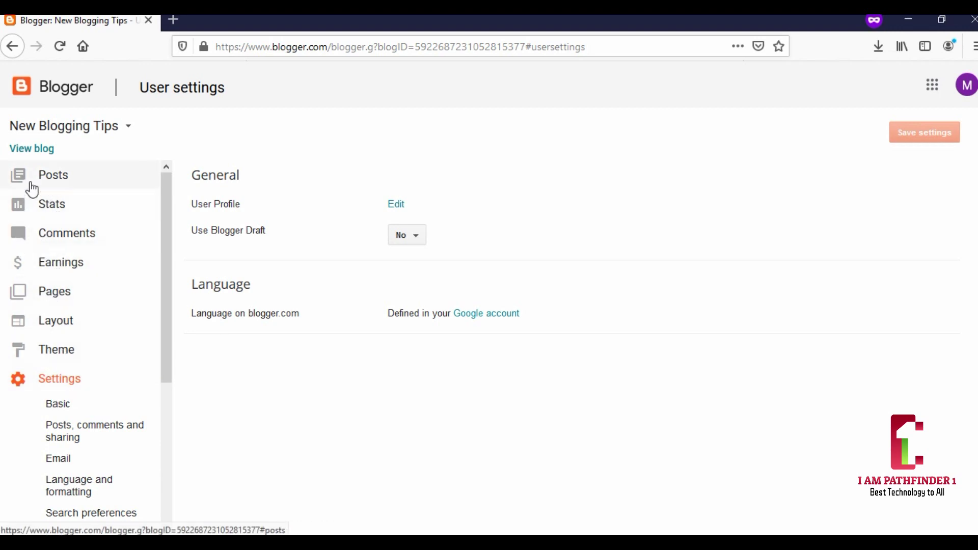
- Open the live New Blogging Tips blog in a new tab and check its web address and profile drawer
left_click(28, 151)
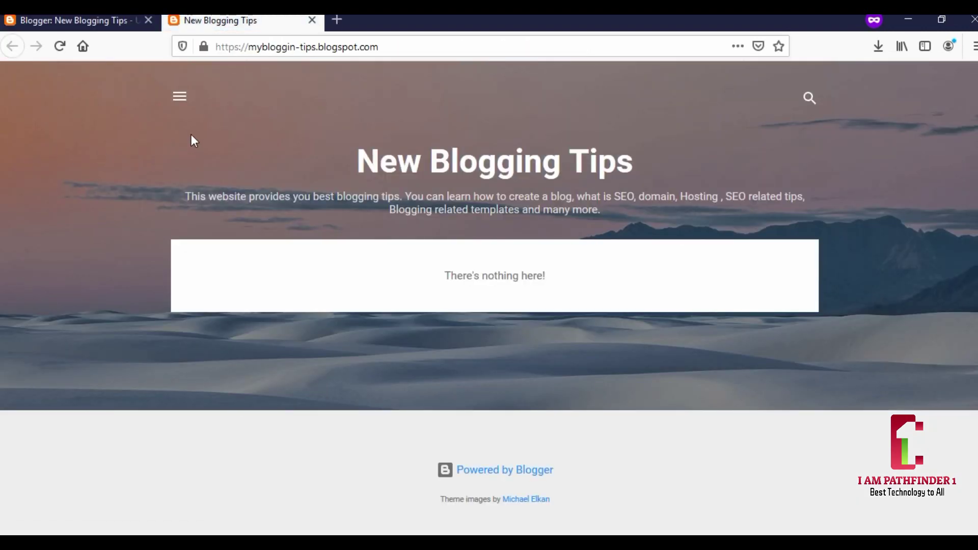
left_click_drag(400, 46, 204, 55)
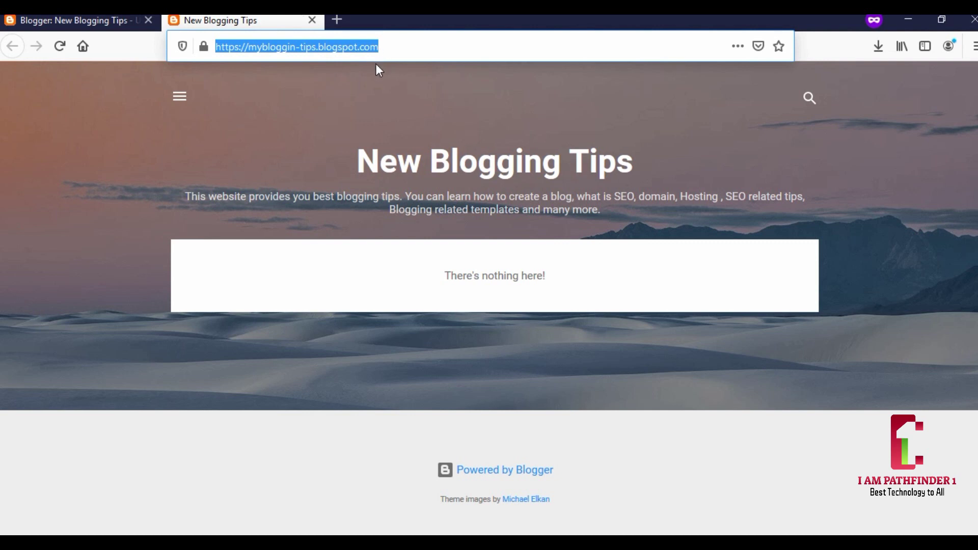
left_click(371, 219)
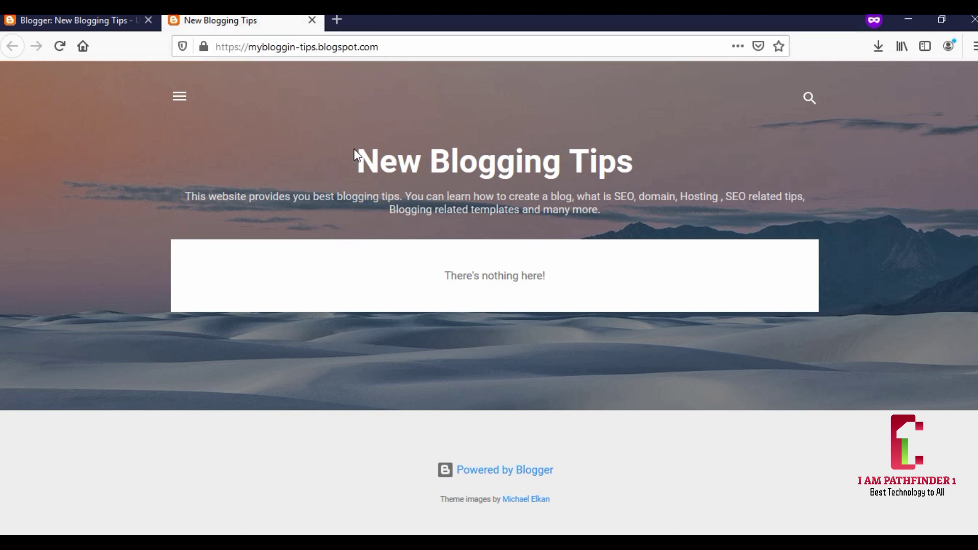
left_click(185, 97)
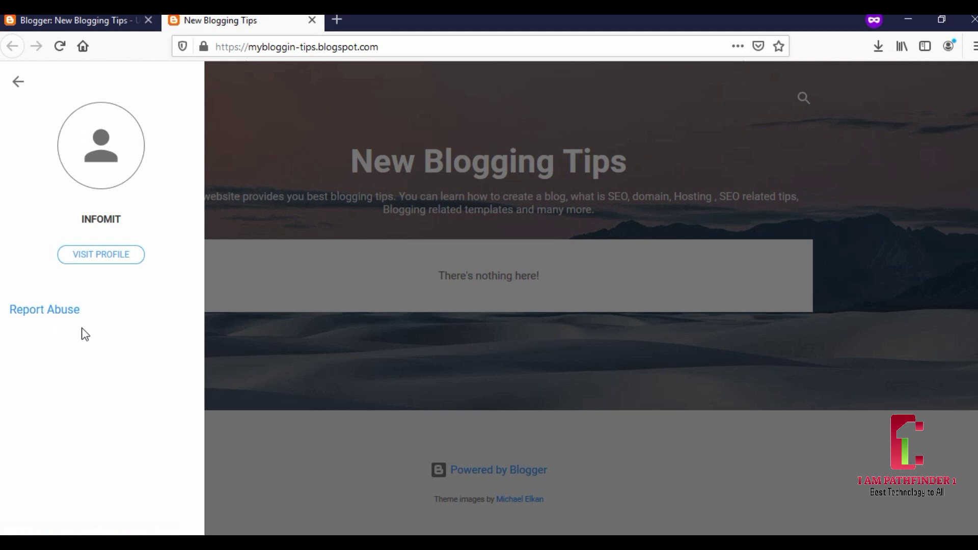
left_click(344, 222)
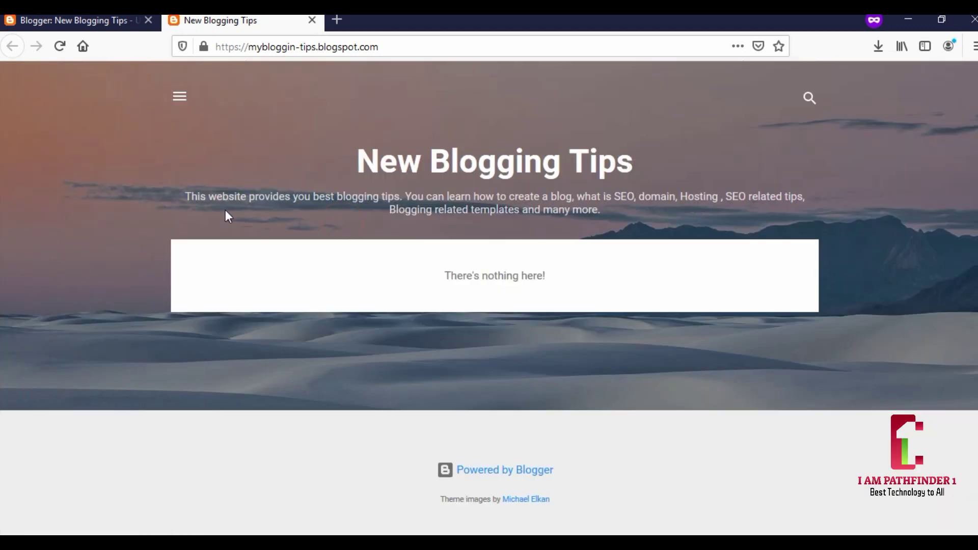
- Check the 'New Blogging Tips' title and two-line description on the live blog, then return to Blogger
left_click_drag(180, 194, 618, 220)
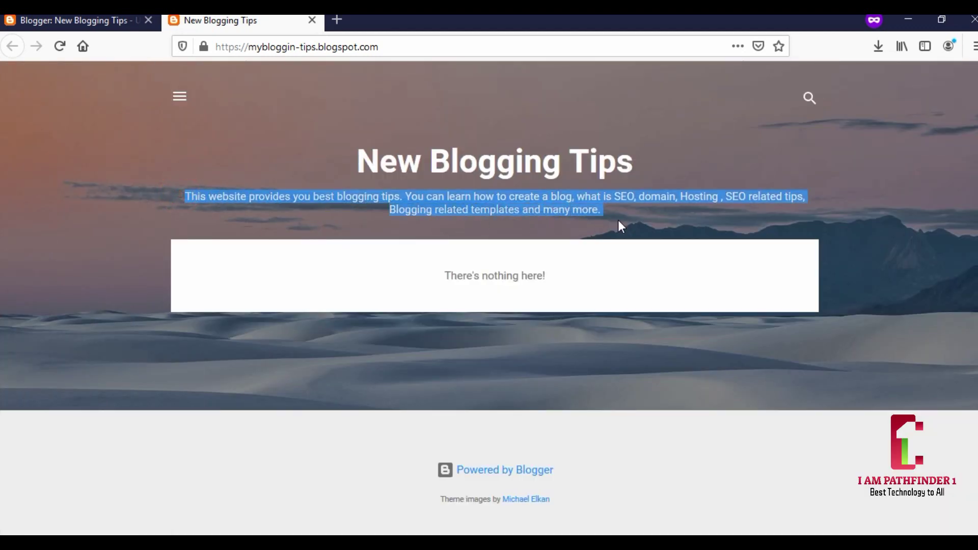
left_click(628, 224)
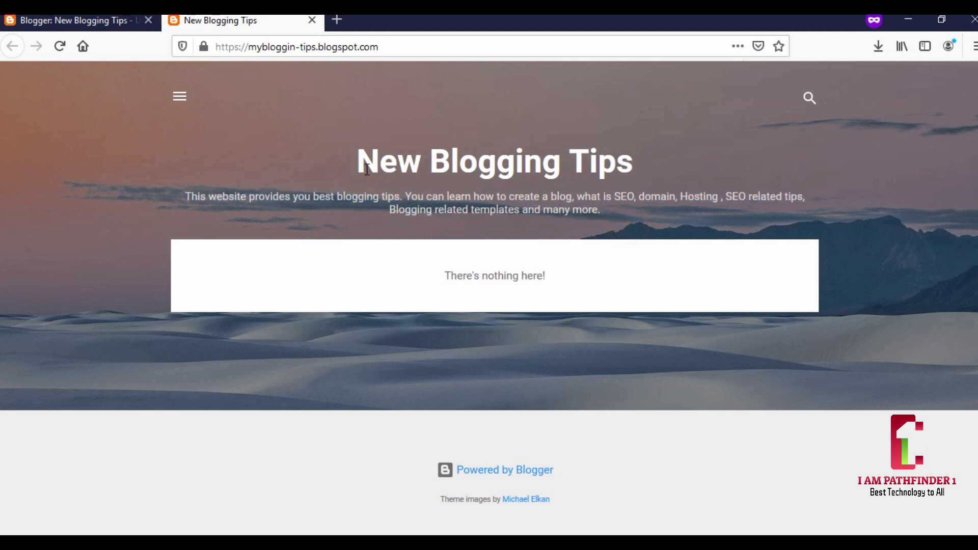
left_click_drag(348, 164, 655, 181)
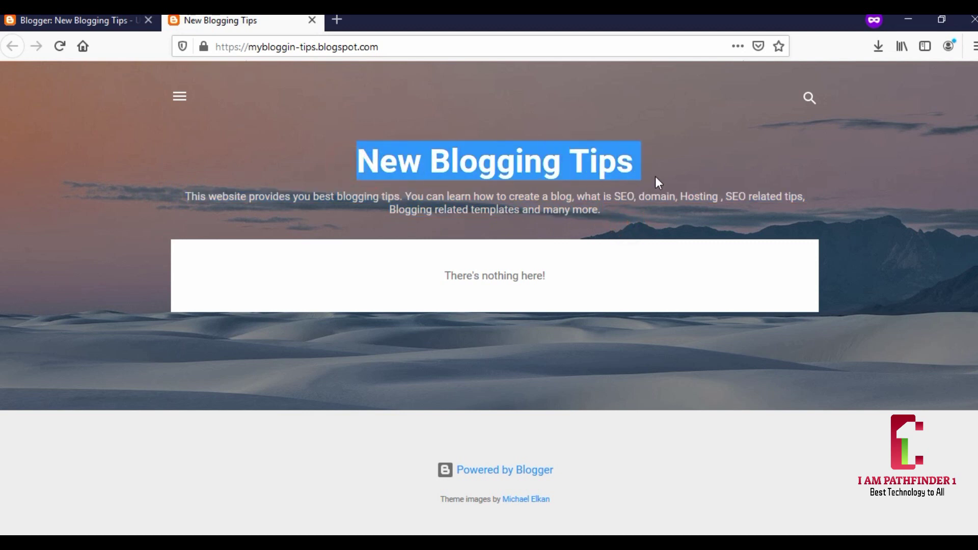
left_click(690, 162)
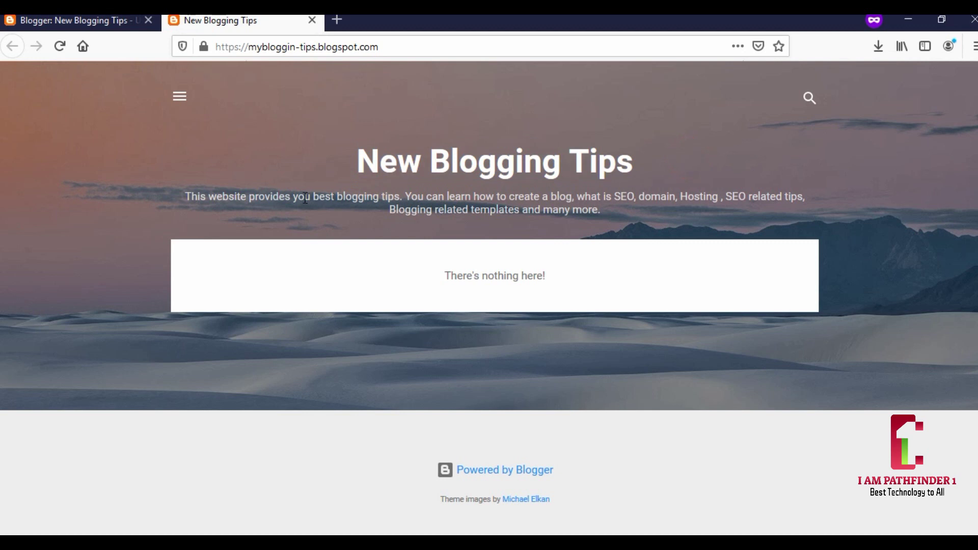
left_click_drag(193, 191, 474, 236)
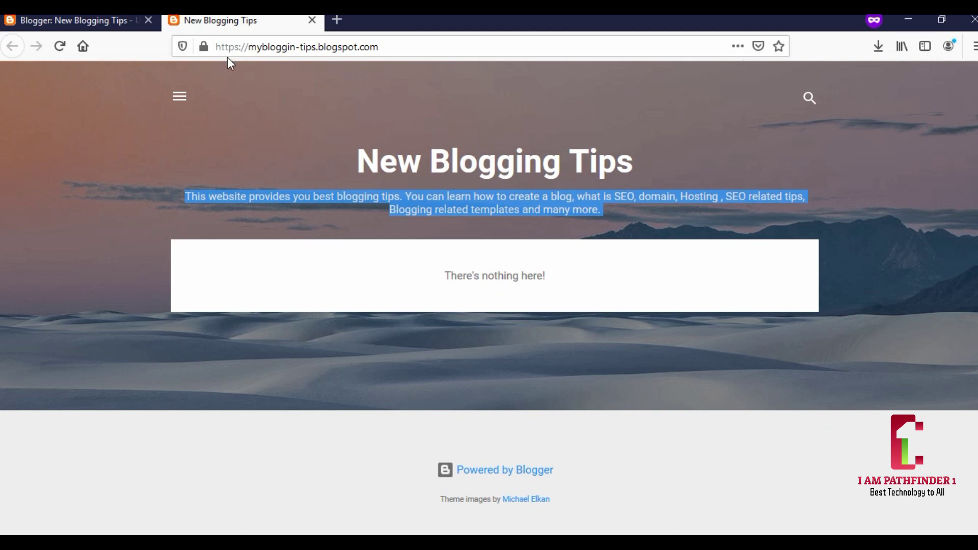
left_click(104, 23)
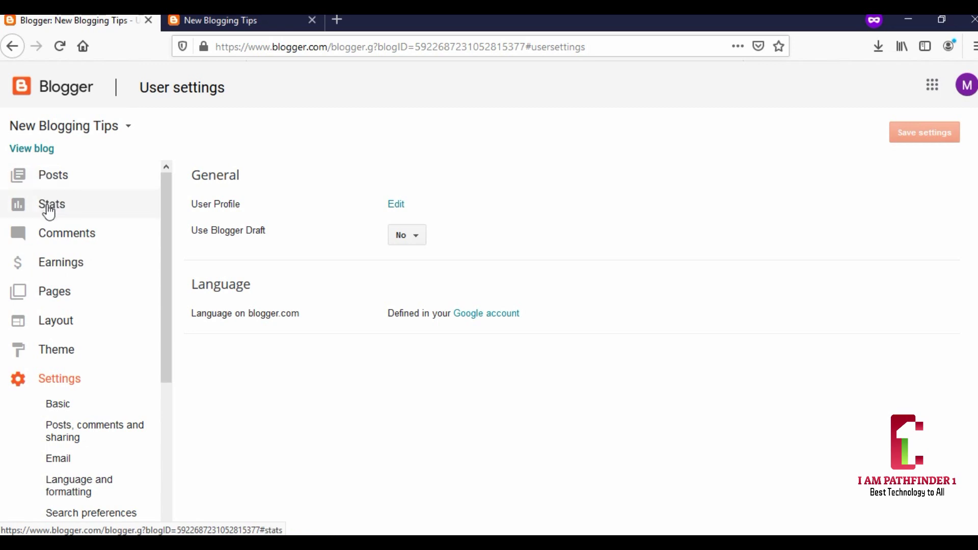
- Create a new page from the Pages list and enter 'About Us' as its title
left_click(54, 298)
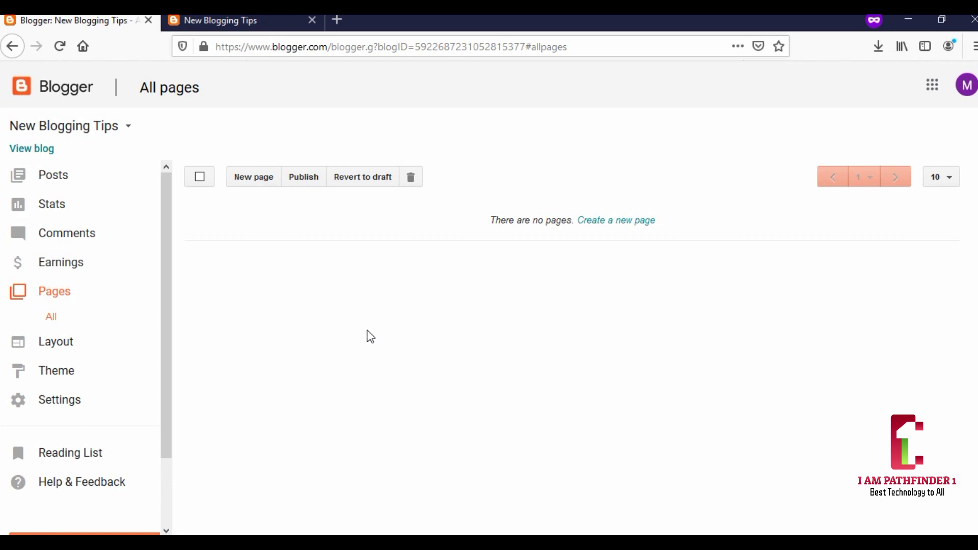
left_click(252, 186)
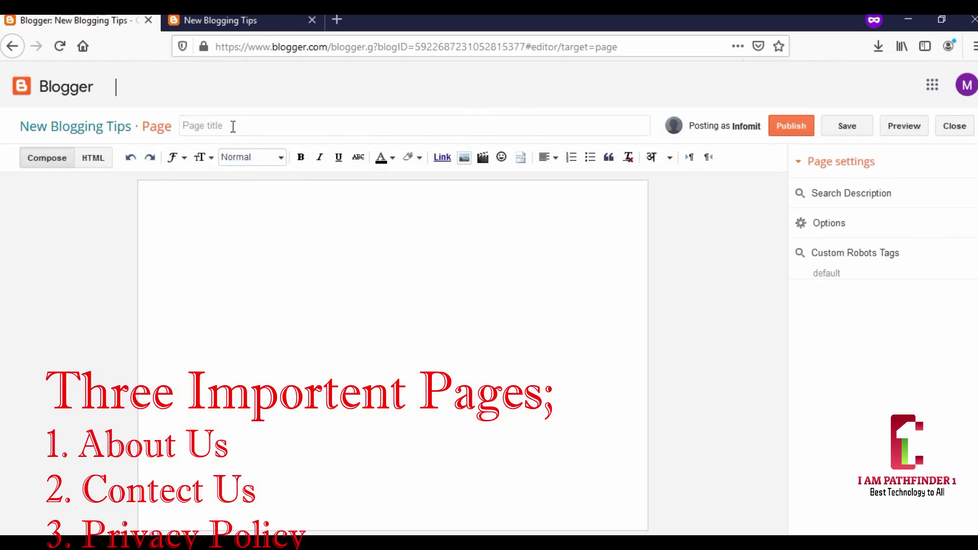
left_click(237, 126)
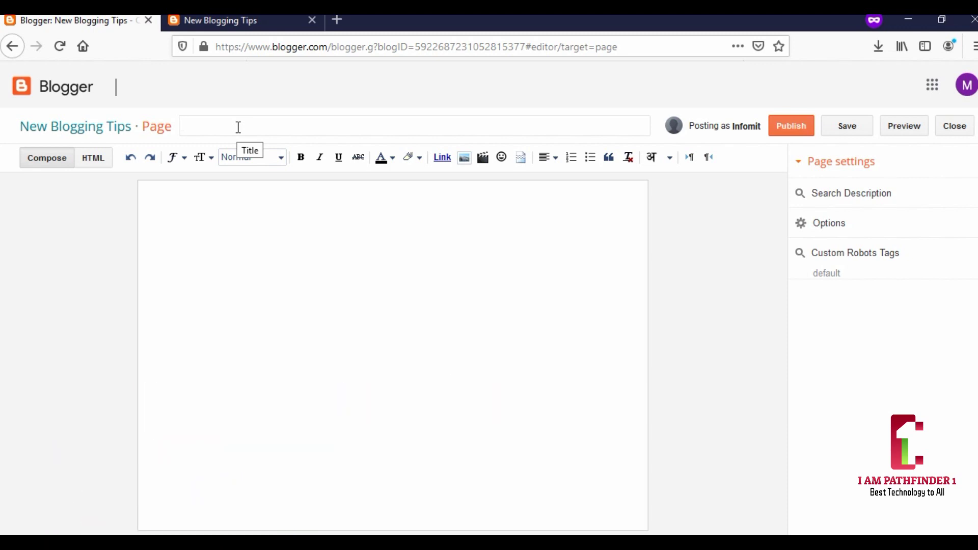
type("A")
left_click(238, 127)
type("bou")
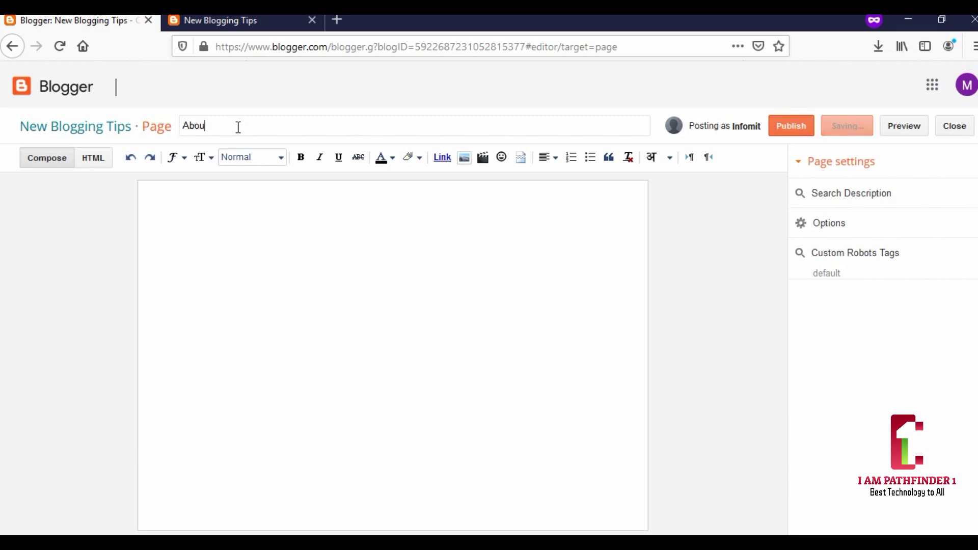
type("t Us")
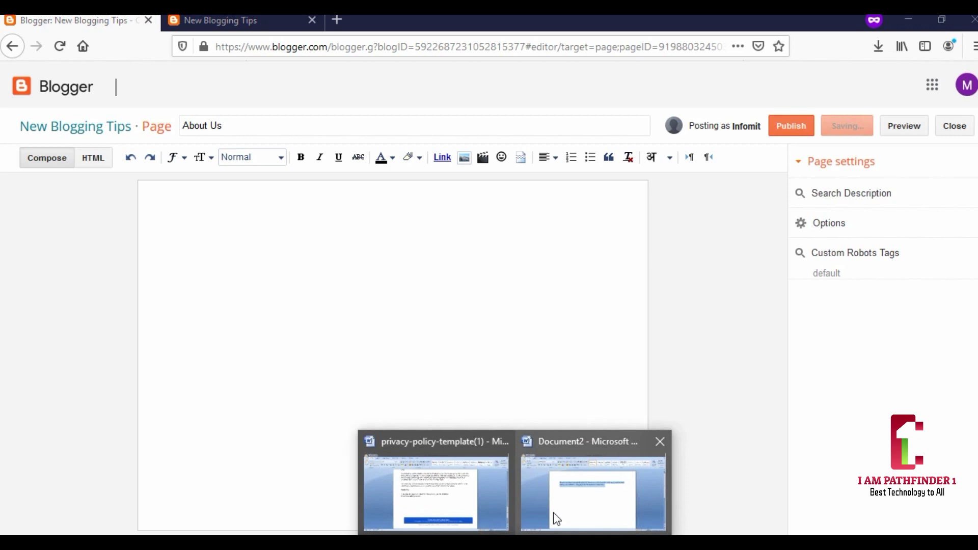
- Copy the blog description from the Word document and paste it into the About Us page body
mouse_move(558, 495)
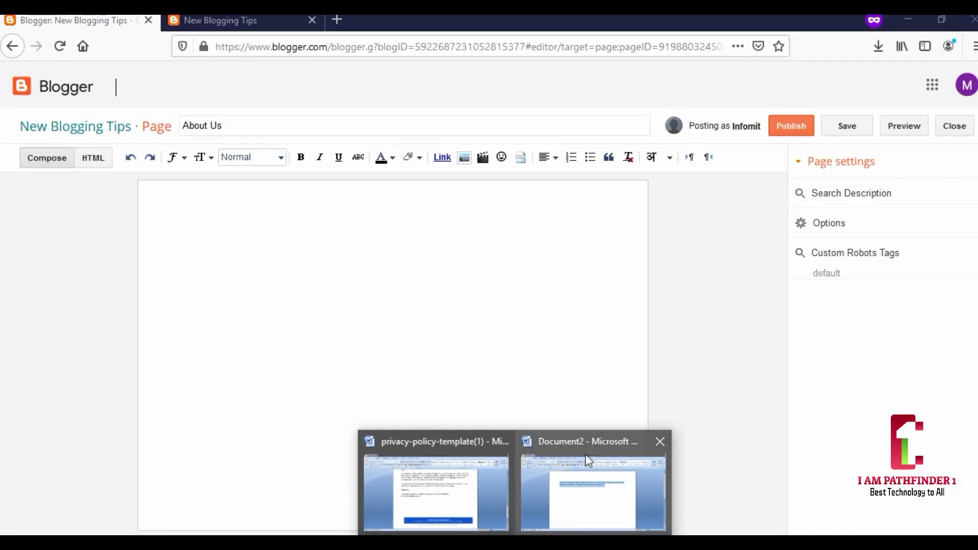
left_click(589, 500)
right_click(462, 202)
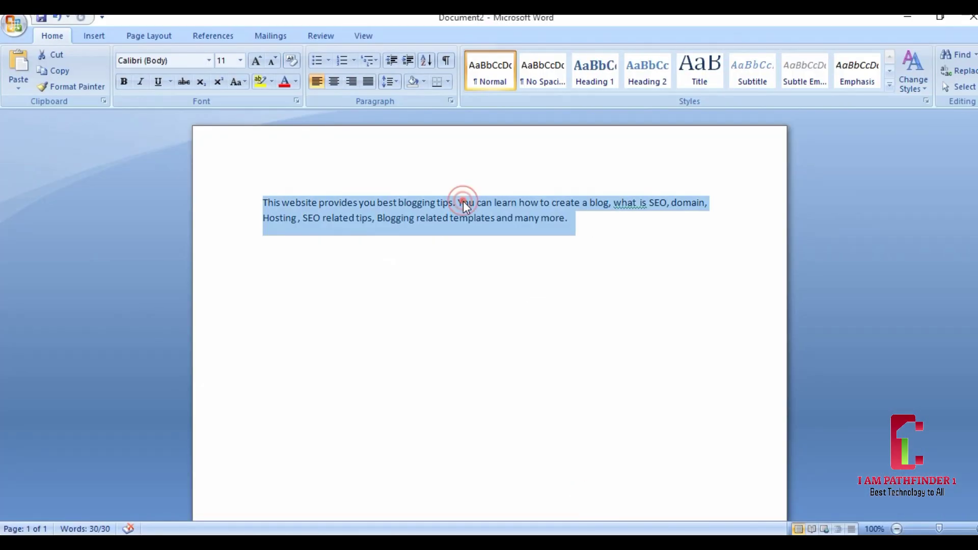
left_click(495, 227)
left_click(909, 18)
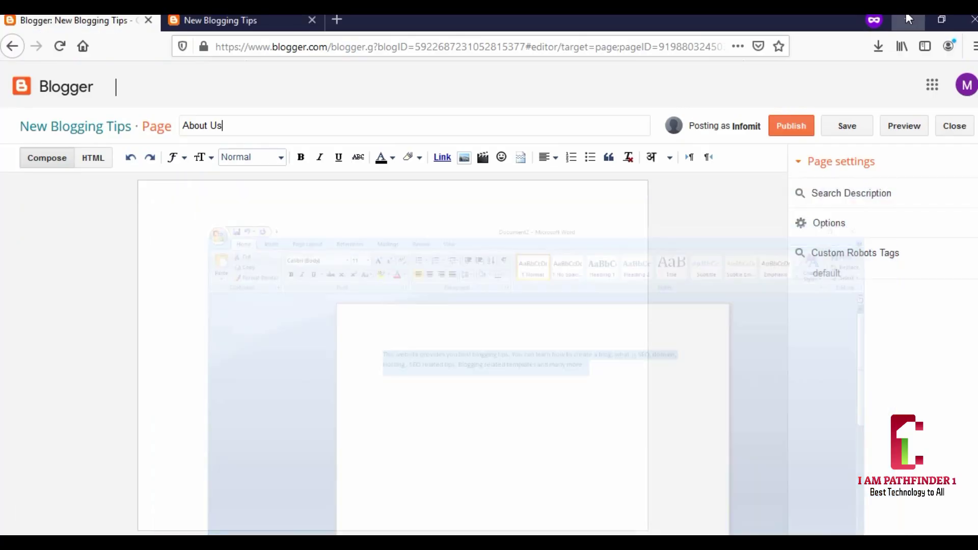
right_click(154, 191)
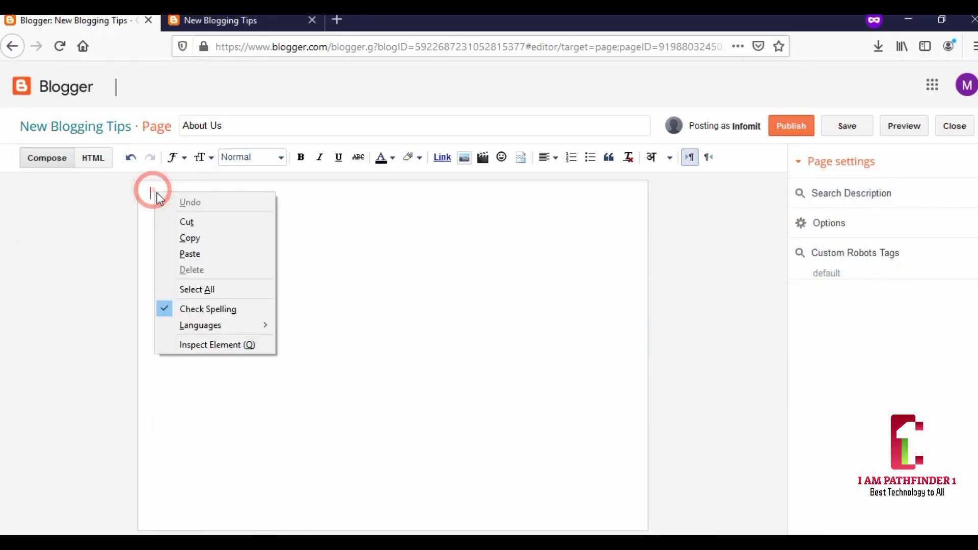
left_click(200, 254)
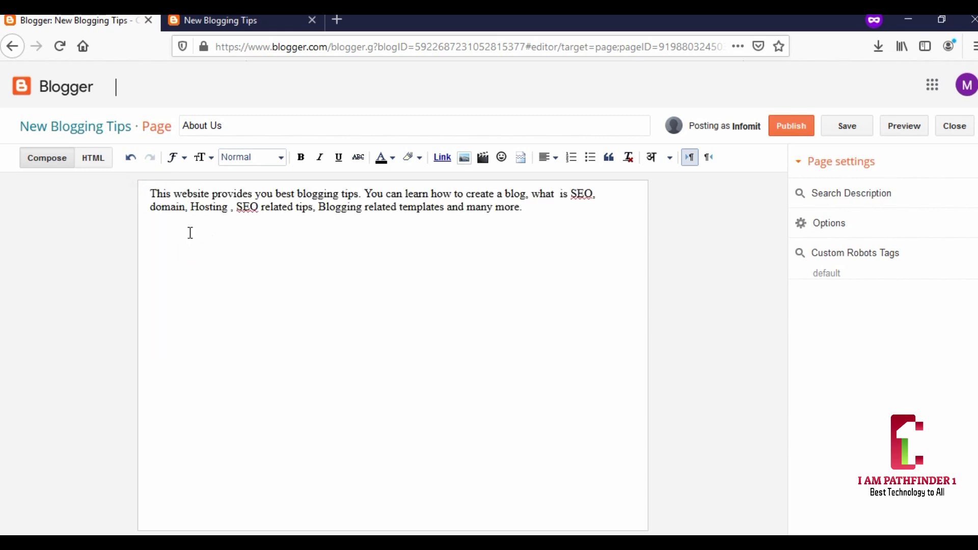
left_click_drag(148, 193, 535, 230)
- Format the whole About Us paragraph as a Minor heading and publish the page
left_click(540, 230)
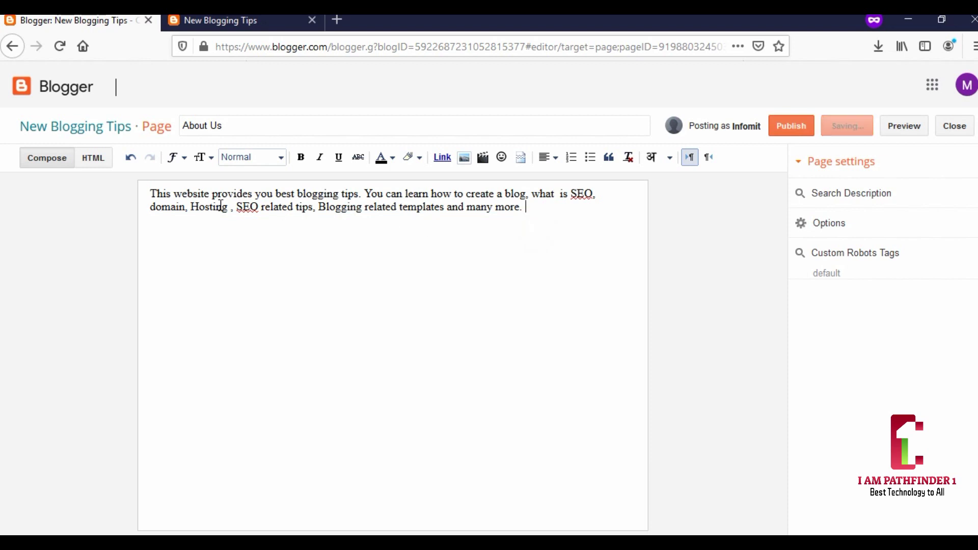
left_click(150, 193)
left_click_drag(159, 202, 579, 230)
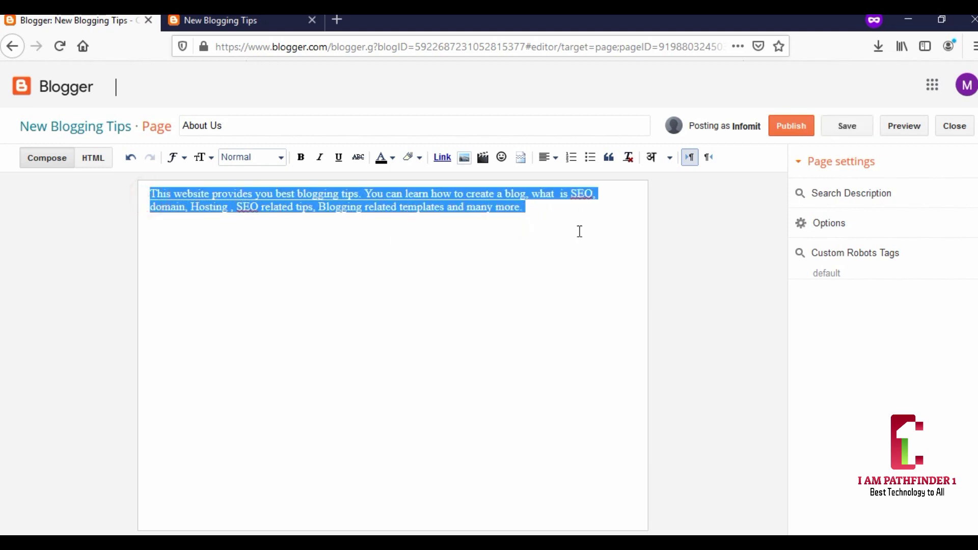
left_click(282, 156)
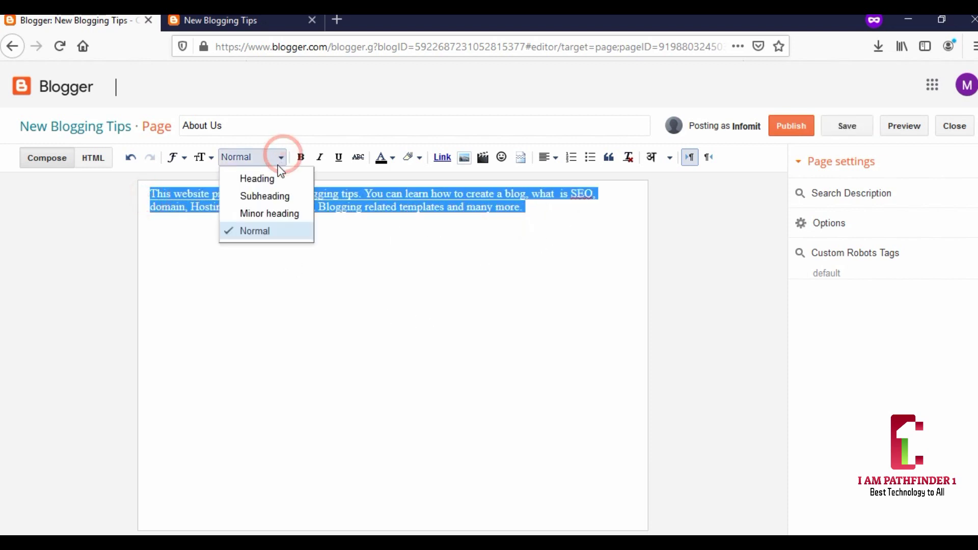
left_click(255, 214)
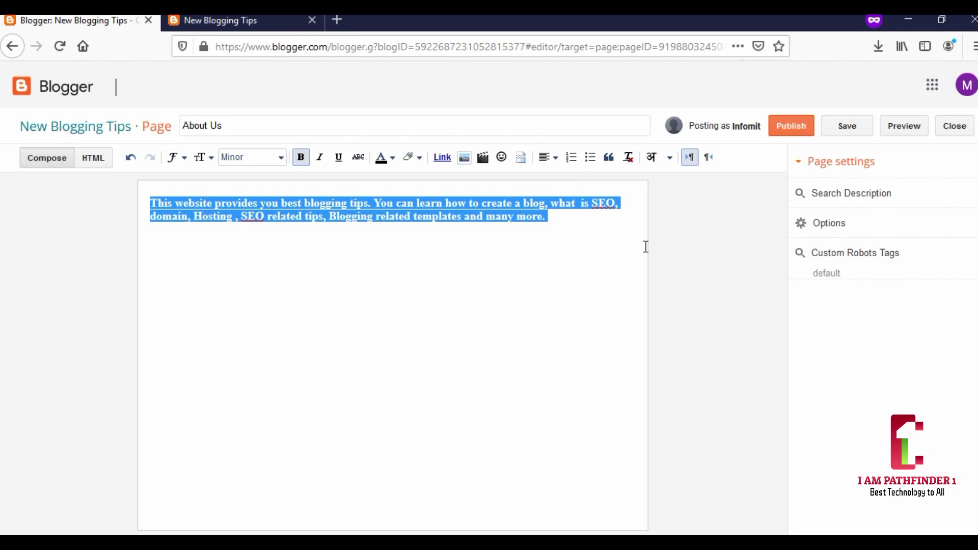
left_click(152, 202)
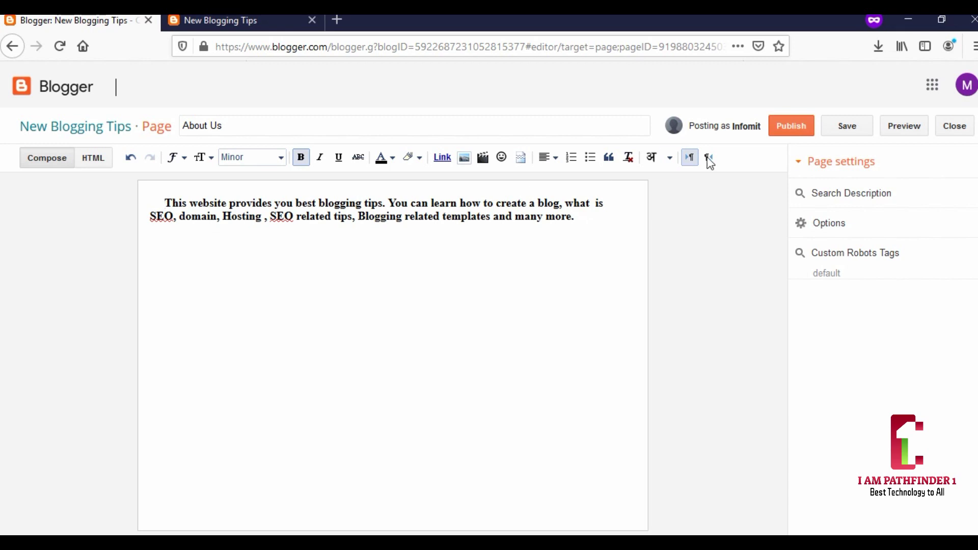
left_click(791, 127)
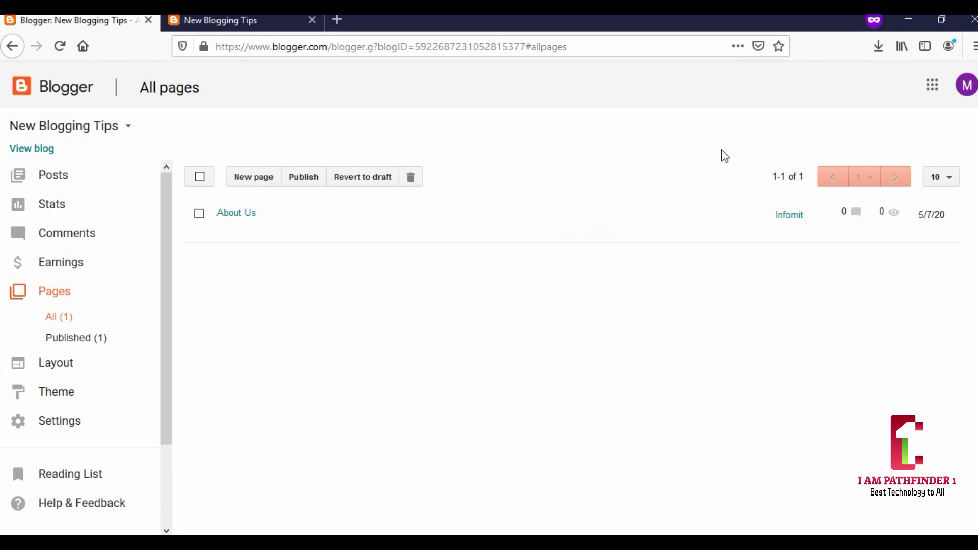
mouse_move(199, 216)
left_click(251, 230)
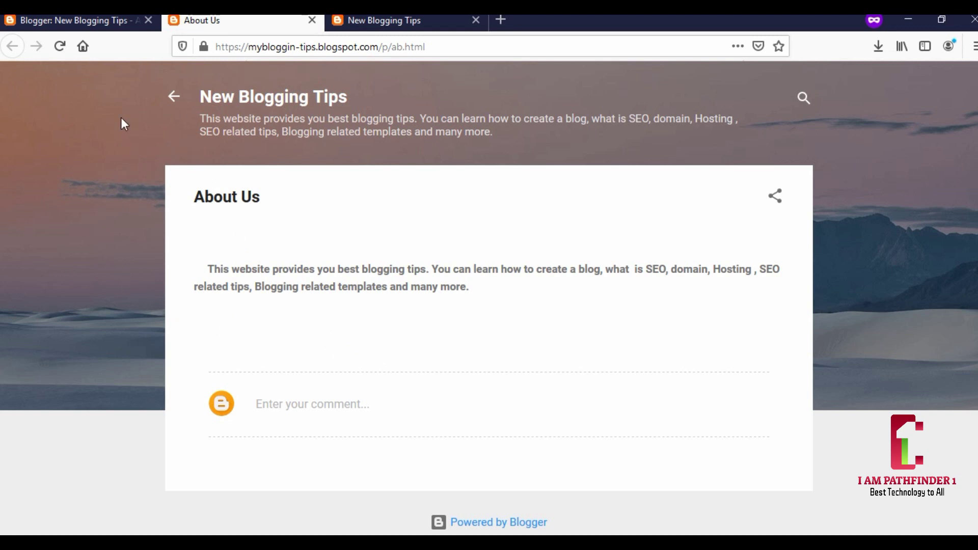
left_click(311, 22)
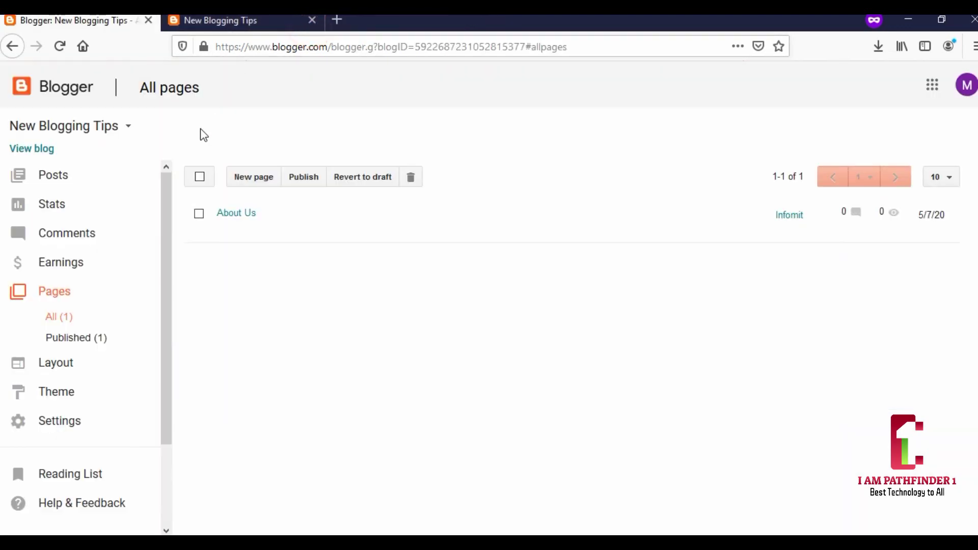
left_click(223, 232)
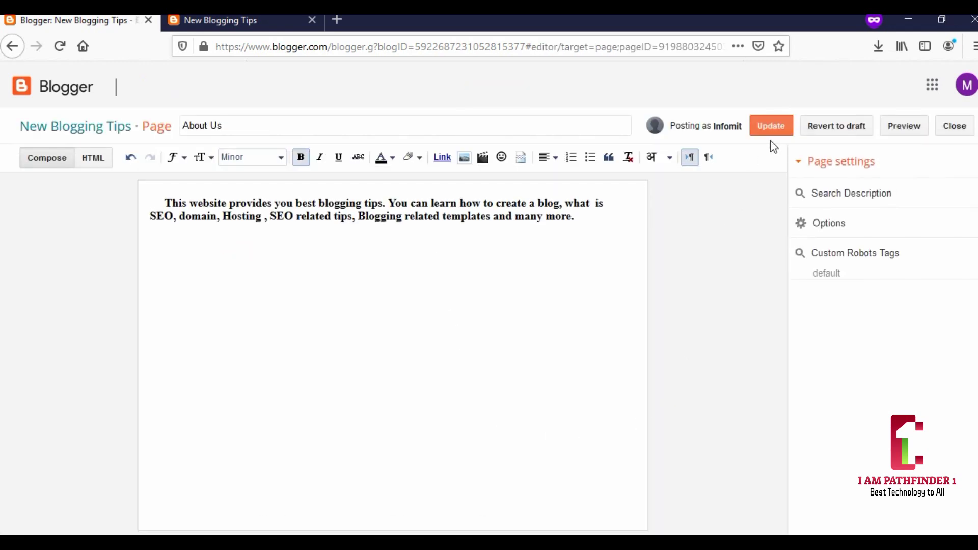
left_click(775, 131)
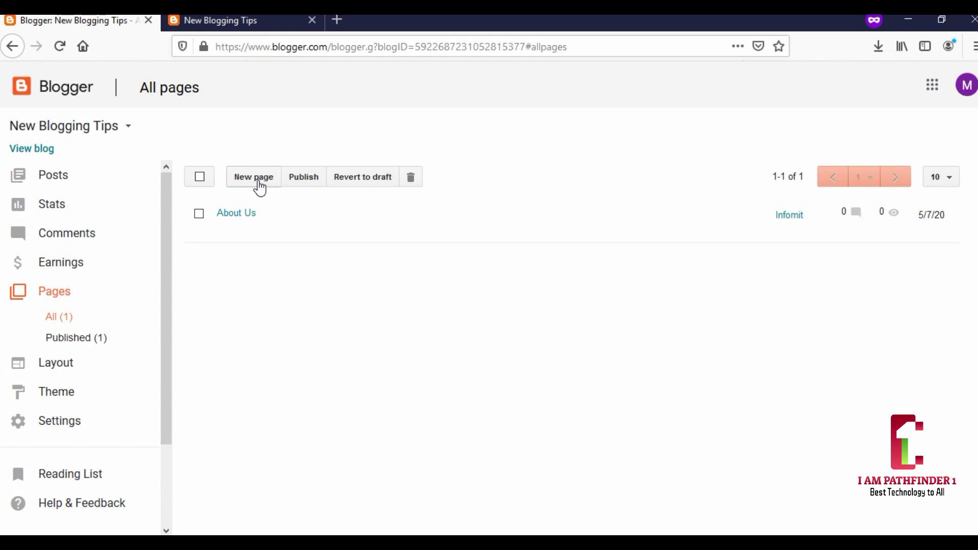
- Create and publish a Contact Us page with an Email line and a Phone No line
left_click(259, 188)
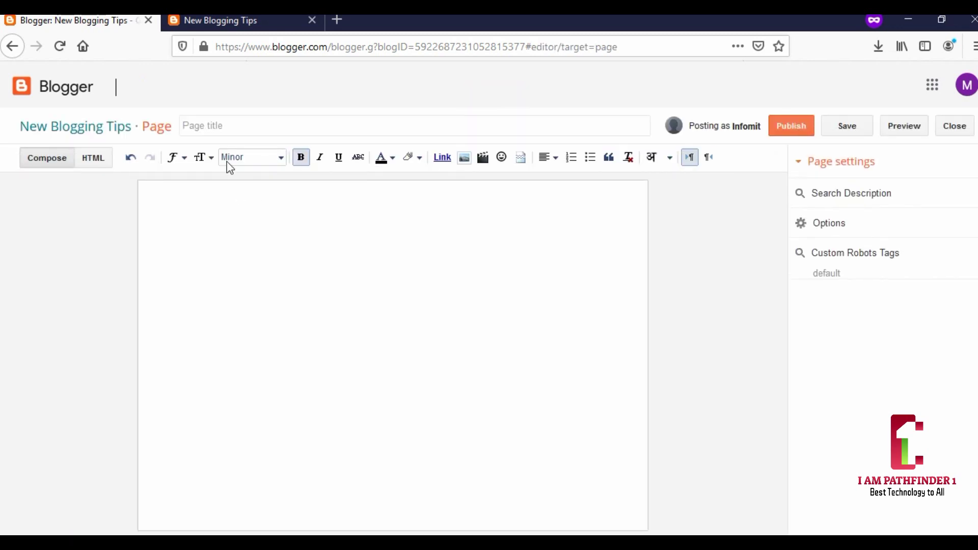
left_click(224, 127)
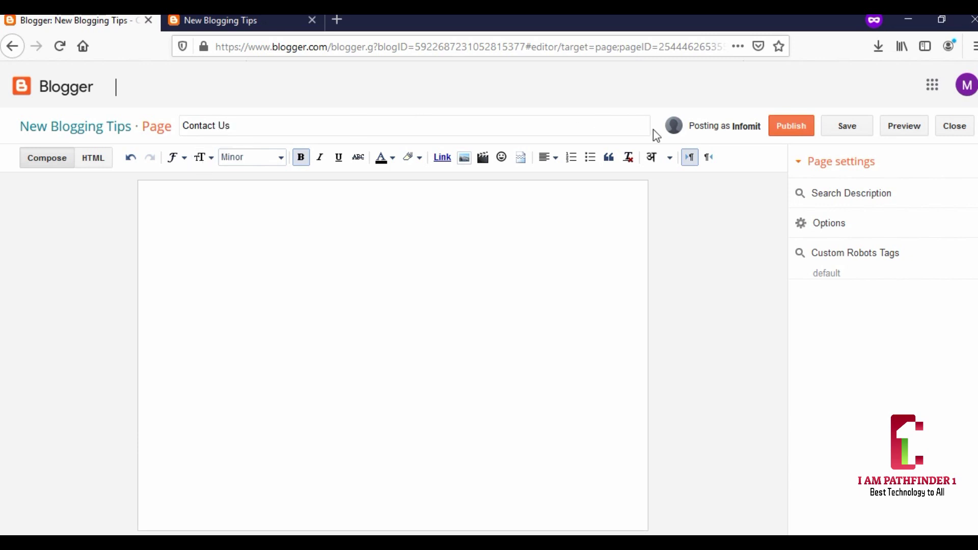
left_click(221, 202)
type("mail:")
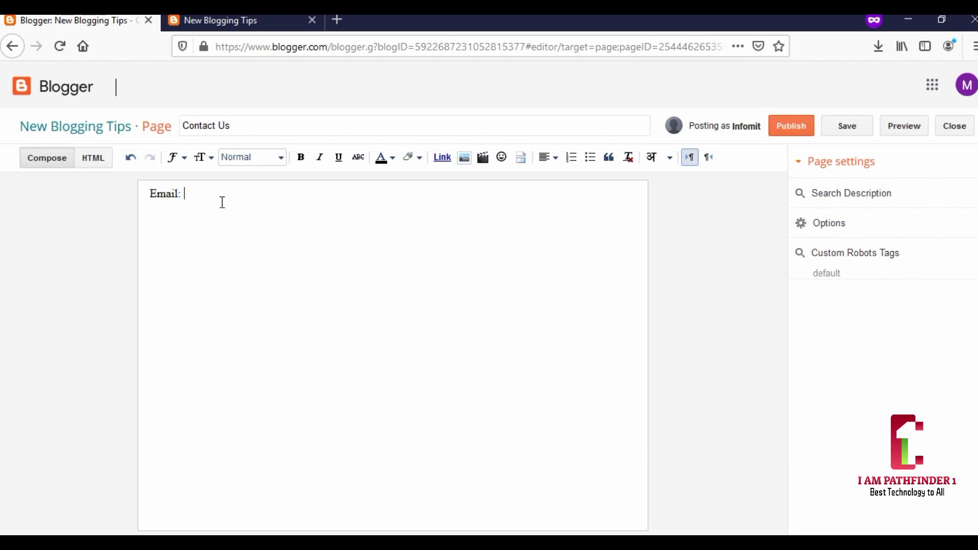
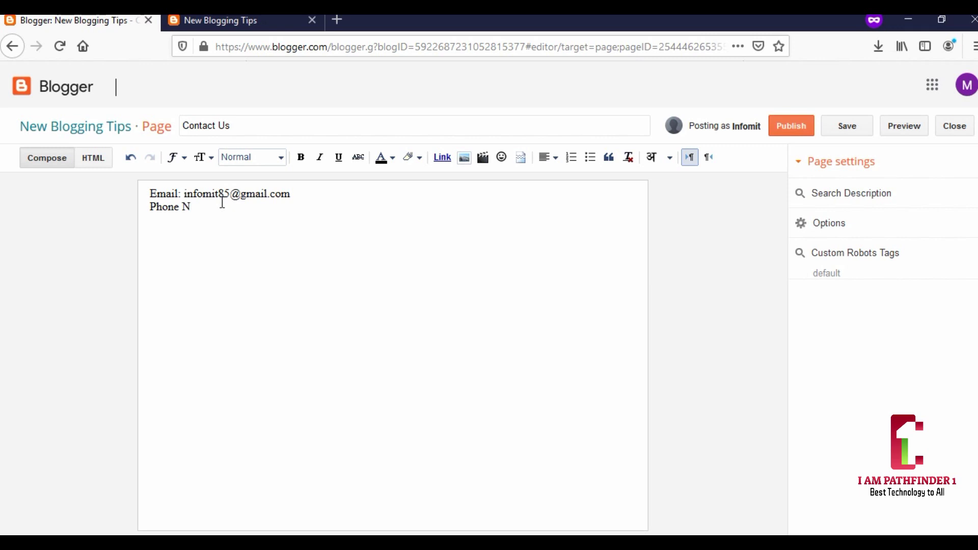
type("1111111111111111")
key("BackSpace")
key("BackSpace")
key("BackSpace")
key("BackSpace")
key("BackSpace")
key("BackSpace")
key("BackSpace")
key("BackSpace")
key("BackSpace")
key("BackSpace")
key("BackSpace")
key("BackSpace")
key("BackSpace")
key("BackSpace")
key("BackSpace")
key("BackSpace")
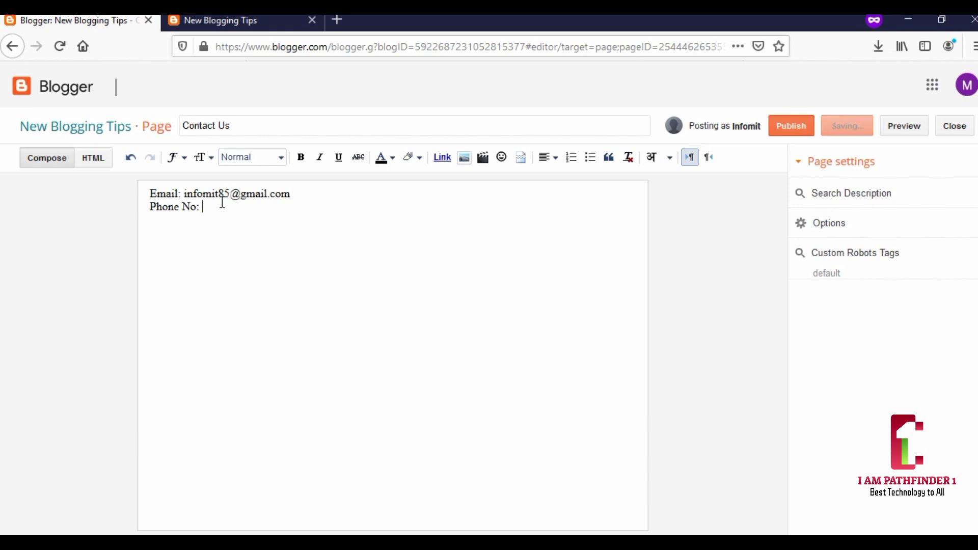
type("111111111111")
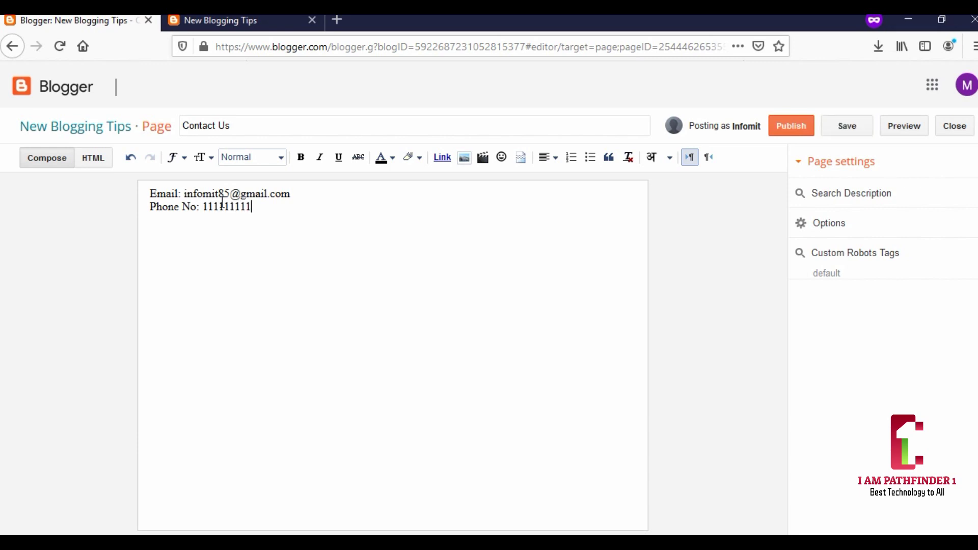
left_click(787, 130)
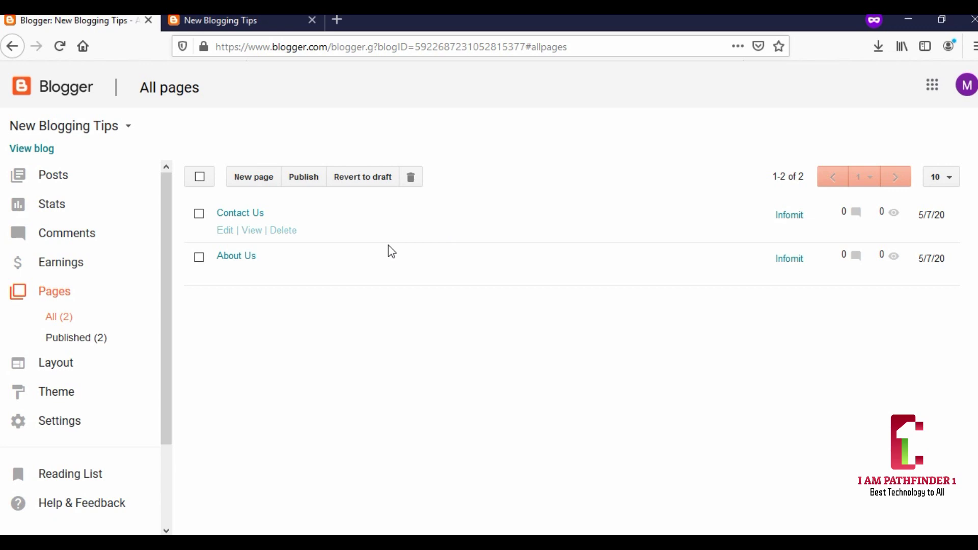
- View the live Contact Us page, close its tab, and start another blank page
mouse_move(236, 288)
mouse_move(231, 231)
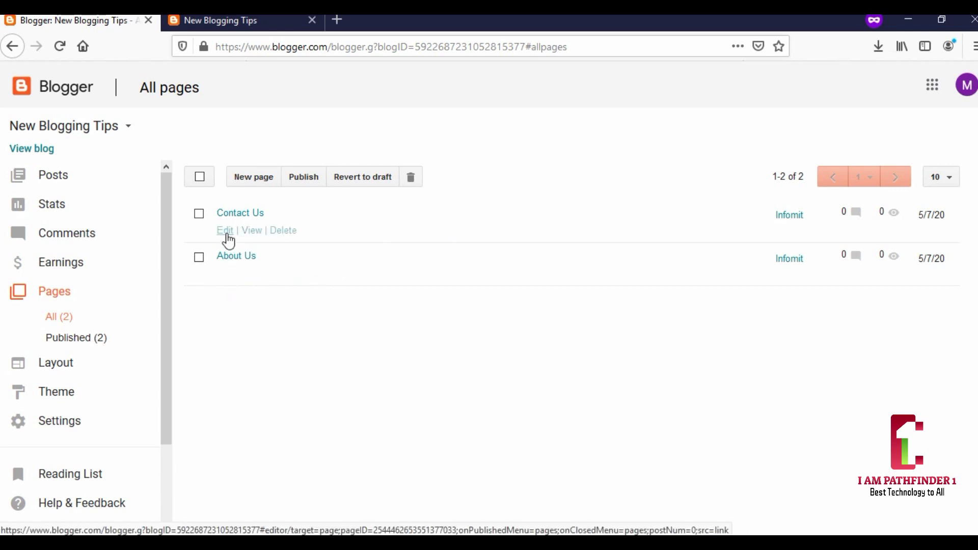
left_click(253, 231)
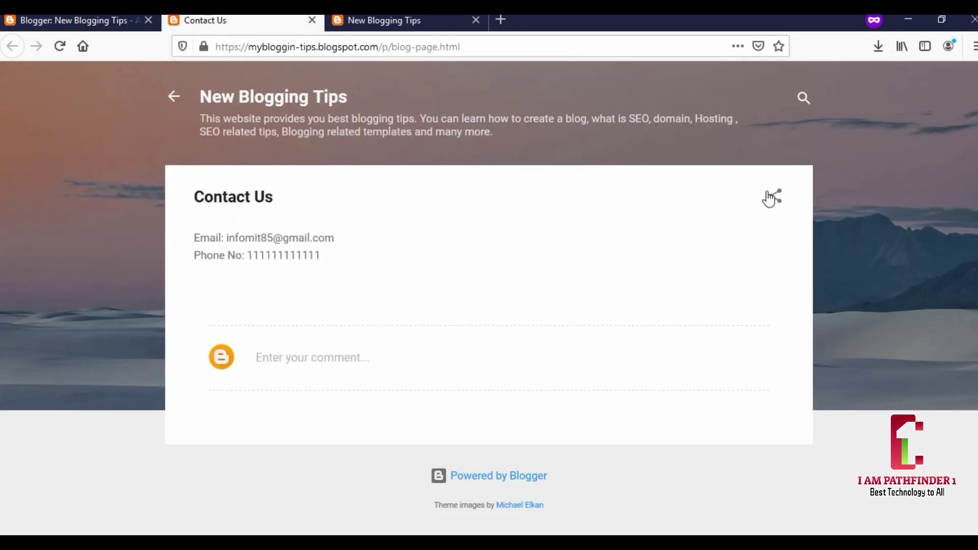
left_click(312, 20)
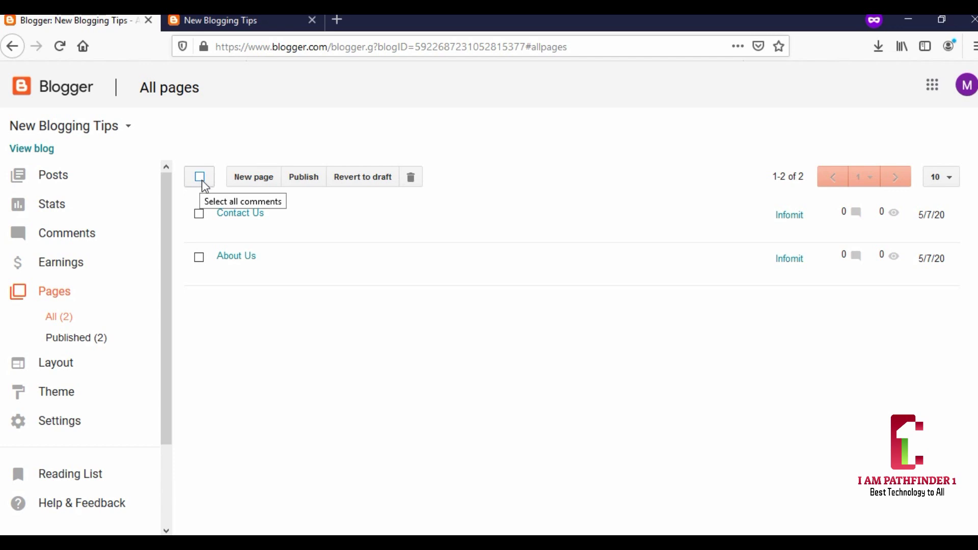
left_click(249, 178)
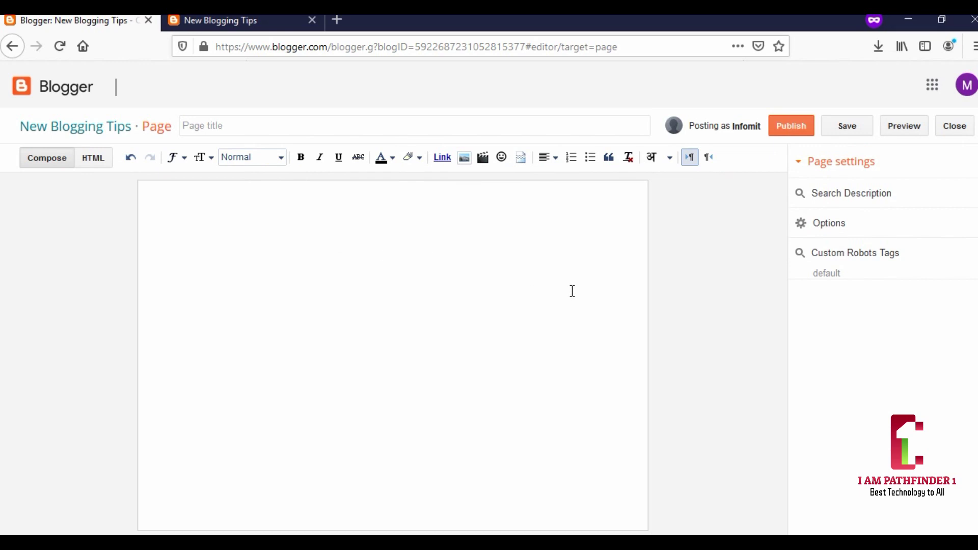
- Paste 'Privacy Policy' as the new page title and bring up the privacy-policy-template document in Word
left_click(203, 126)
right_click(203, 126)
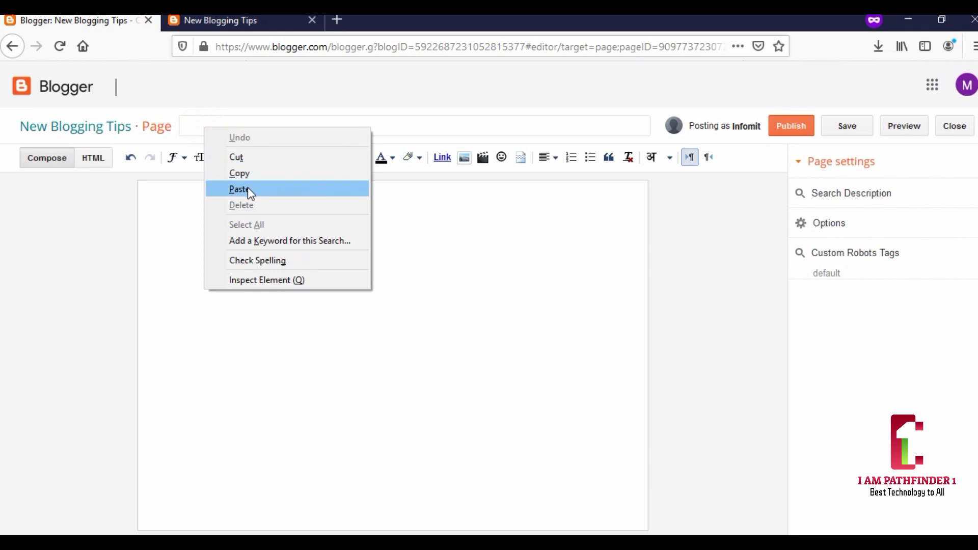
left_click(247, 188)
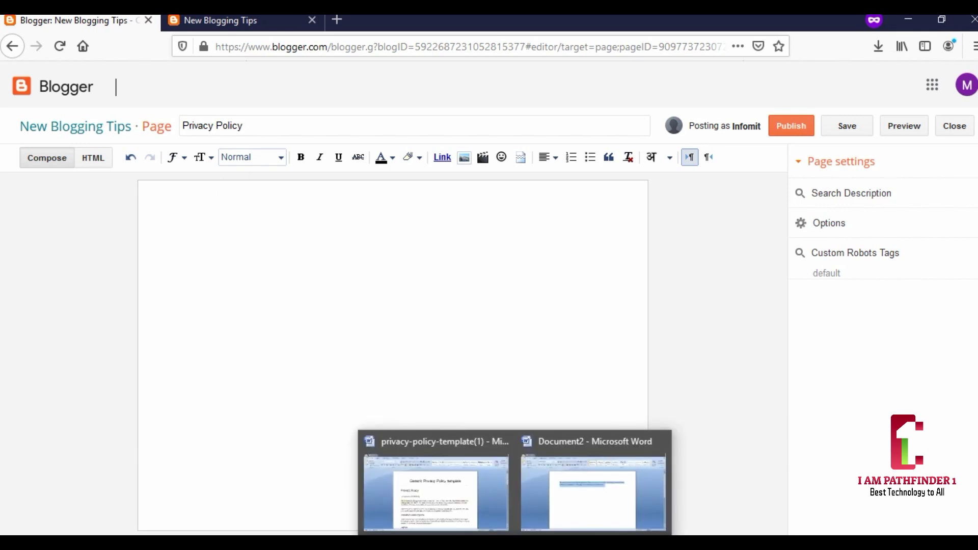
left_click(448, 499)
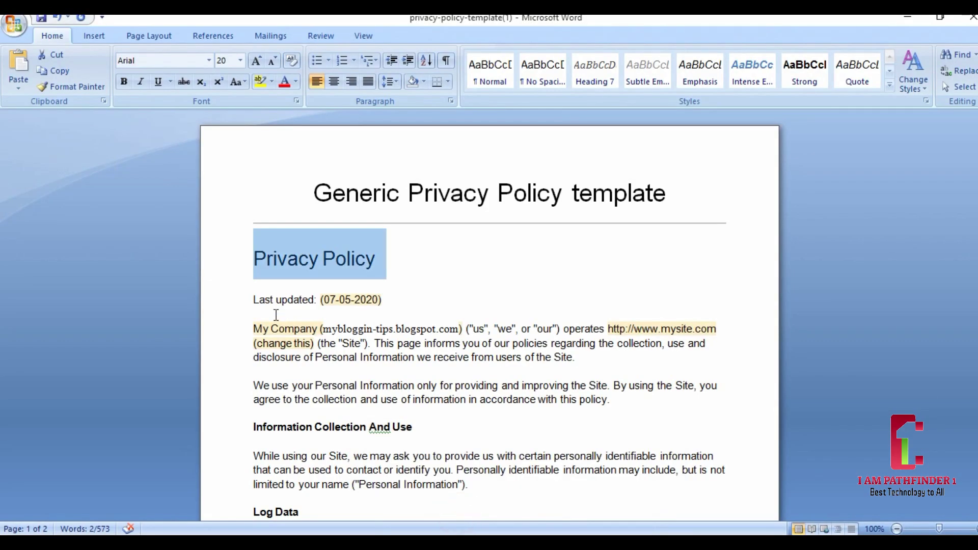
- Copy the policy text from 'Last updated' to the end in Word and return to the Blogger page body
left_click_drag(254, 301, 417, 245)
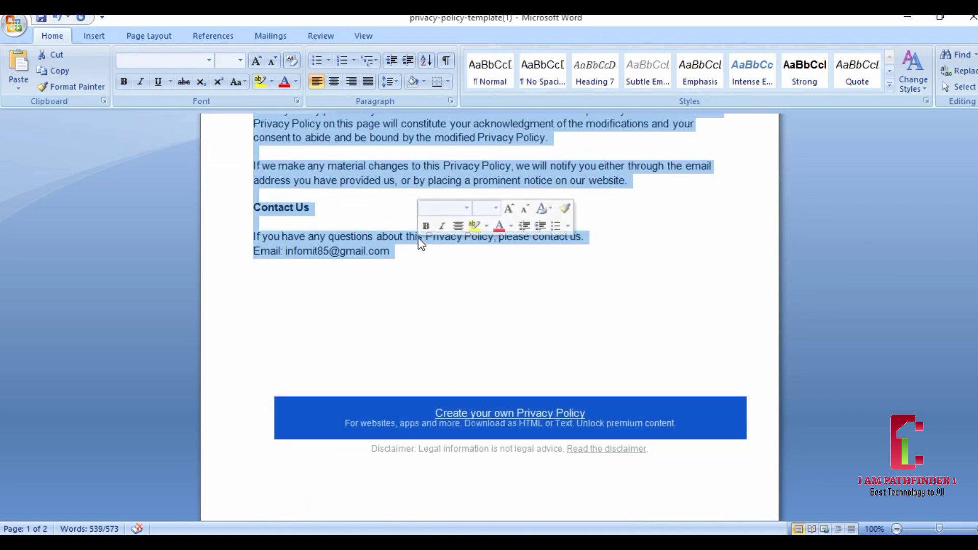
right_click(404, 241)
left_click(434, 263)
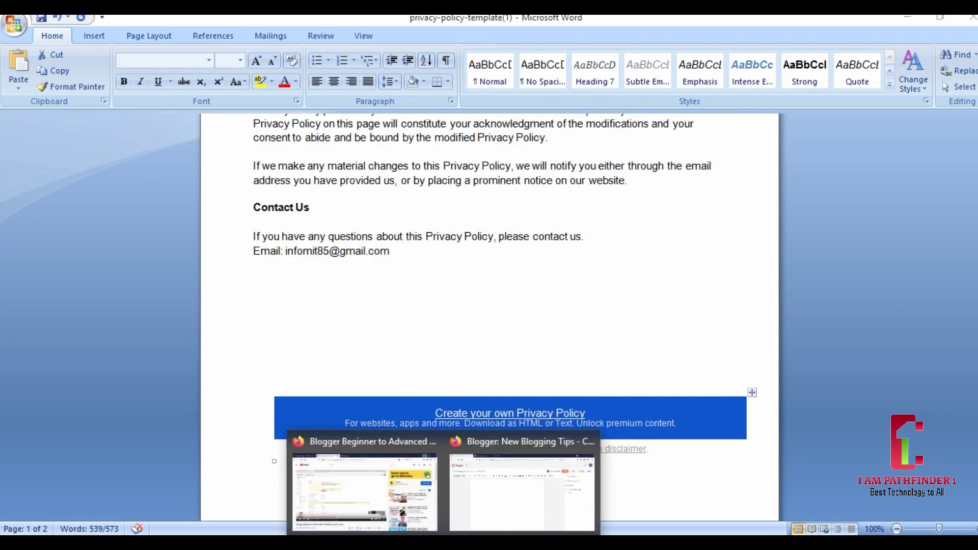
left_click(479, 486)
left_click(156, 194)
right_click(160, 197)
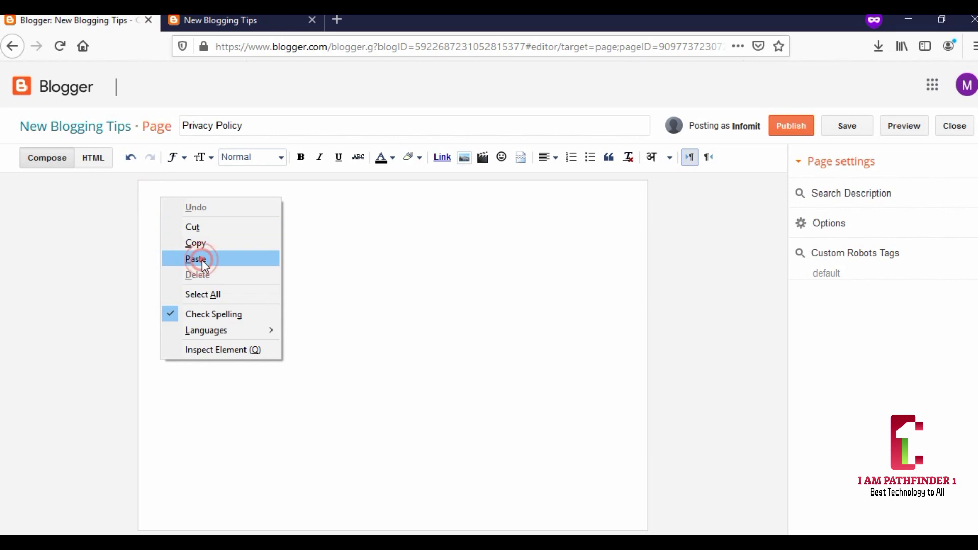
- Paste the policy text into the body and add a 'Privacy Policy' line above 'Last updated'
left_click(202, 260)
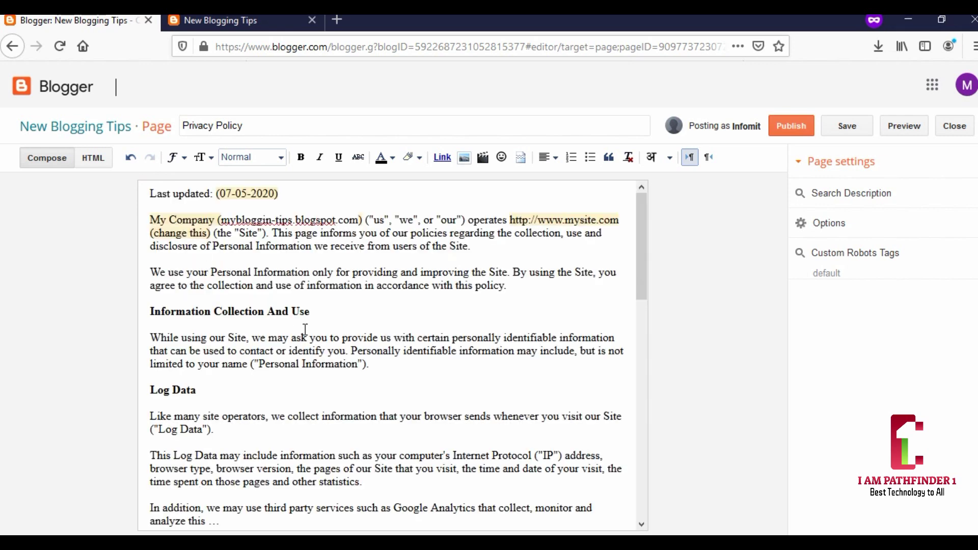
left_click_drag(255, 125, 181, 126)
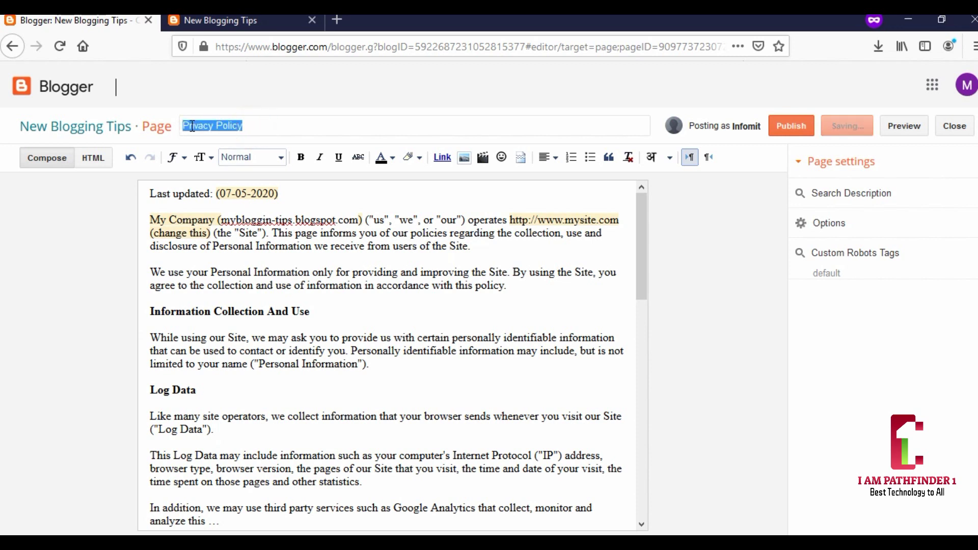
right_click(192, 126)
left_click(224, 169)
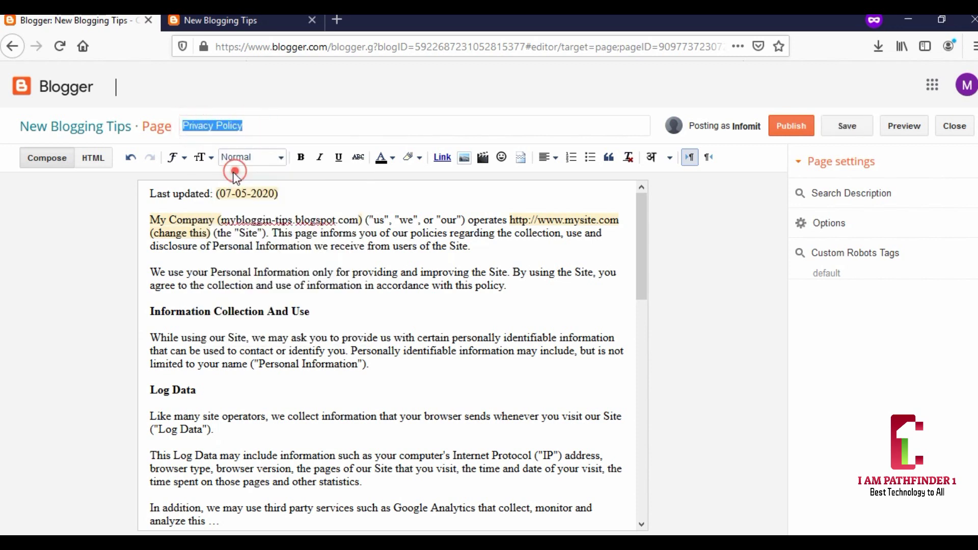
left_click(150, 193)
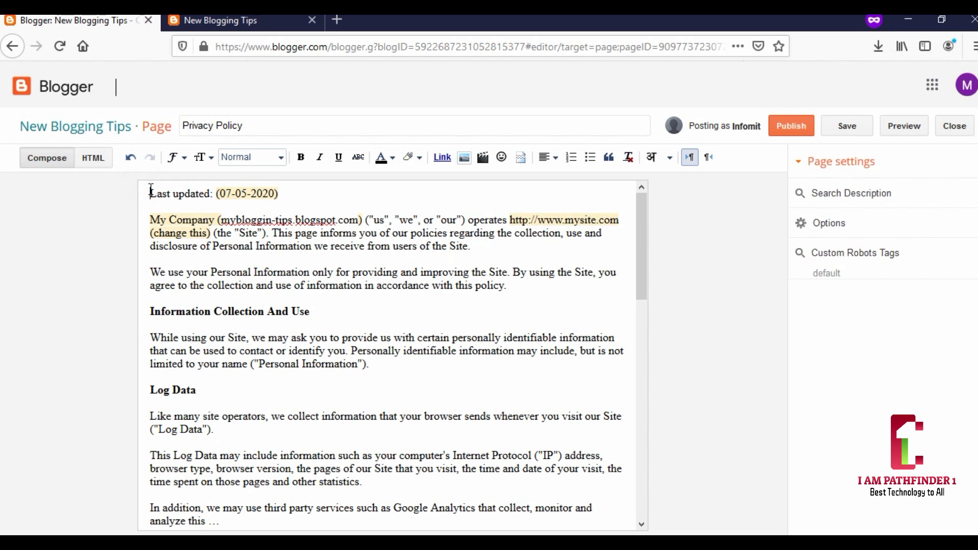
key("Return")
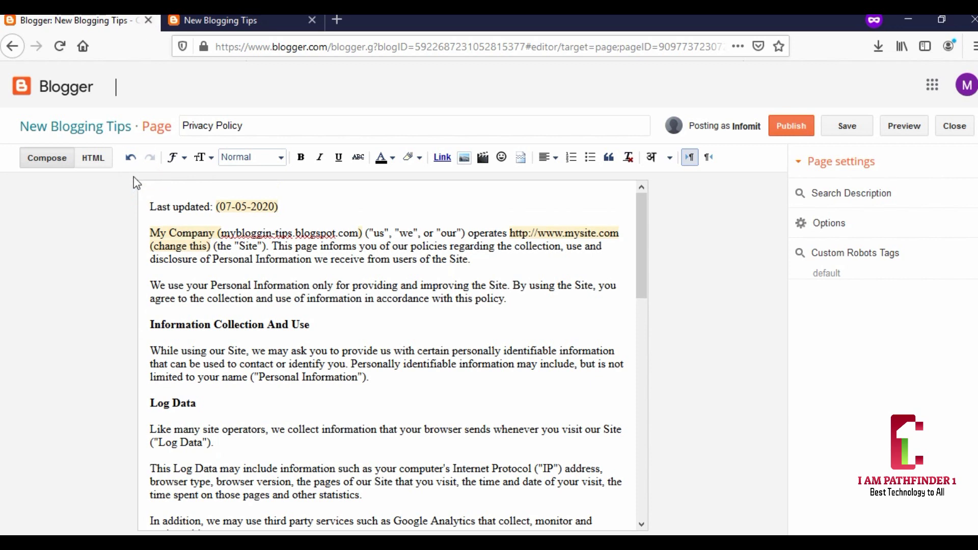
right_click(153, 185)
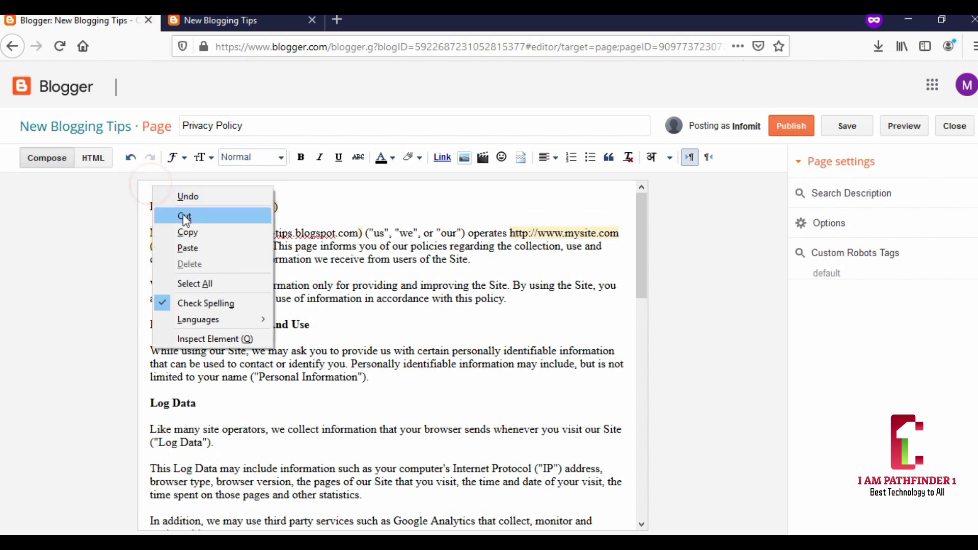
left_click(187, 248)
- Make the 'Privacy Policy' line a Heading and publish the page
left_click_drag(221, 193, 174, 194)
left_click_drag(92, 162, 102, 166)
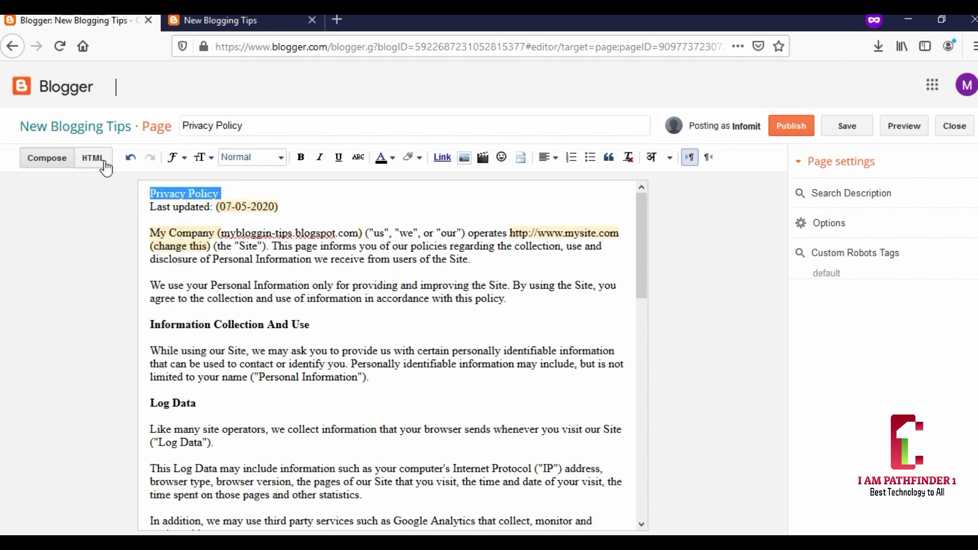
left_click(280, 159)
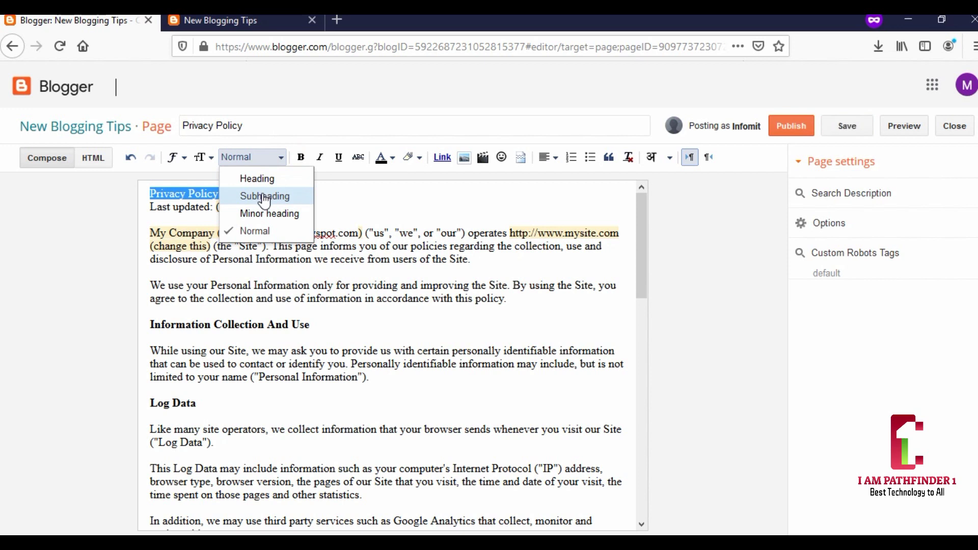
left_click(257, 179)
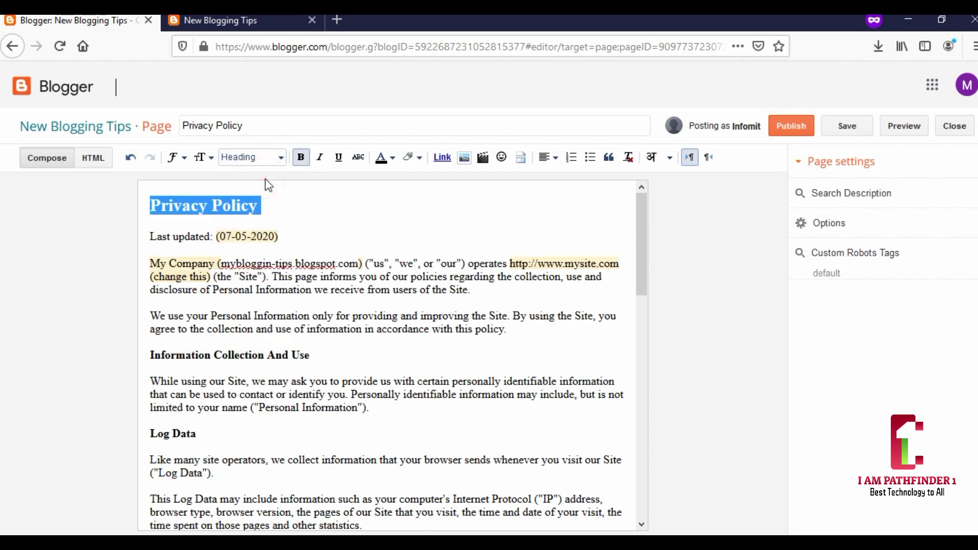
left_click(301, 215)
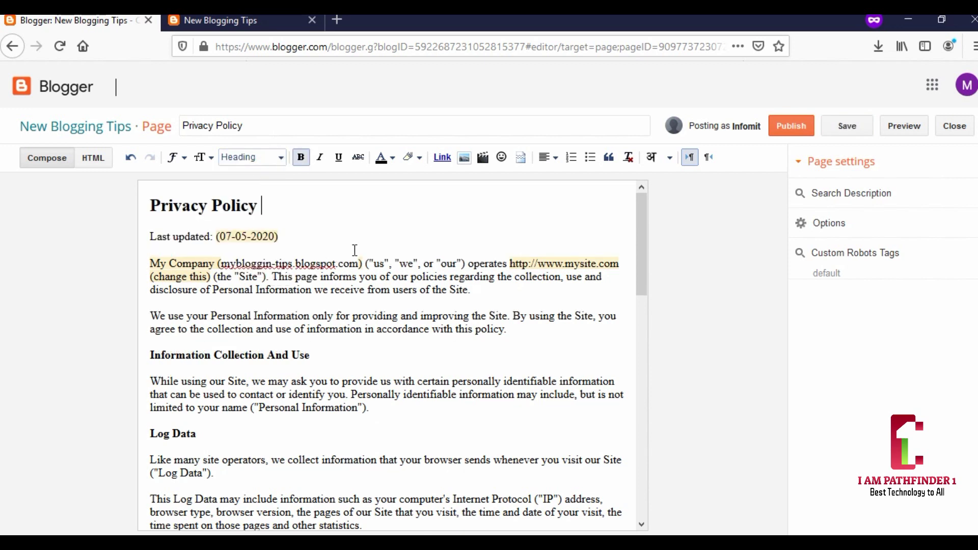
left_click(795, 134)
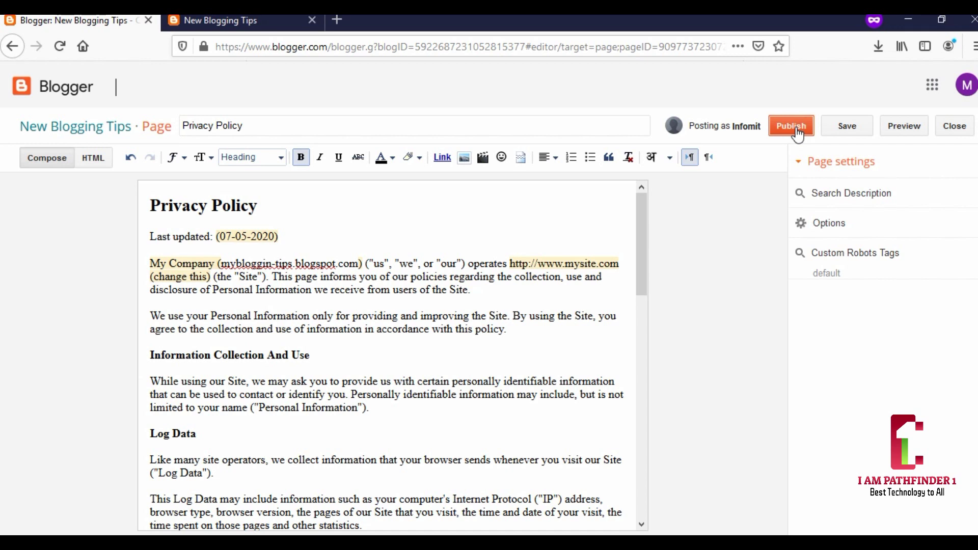
left_click(797, 133)
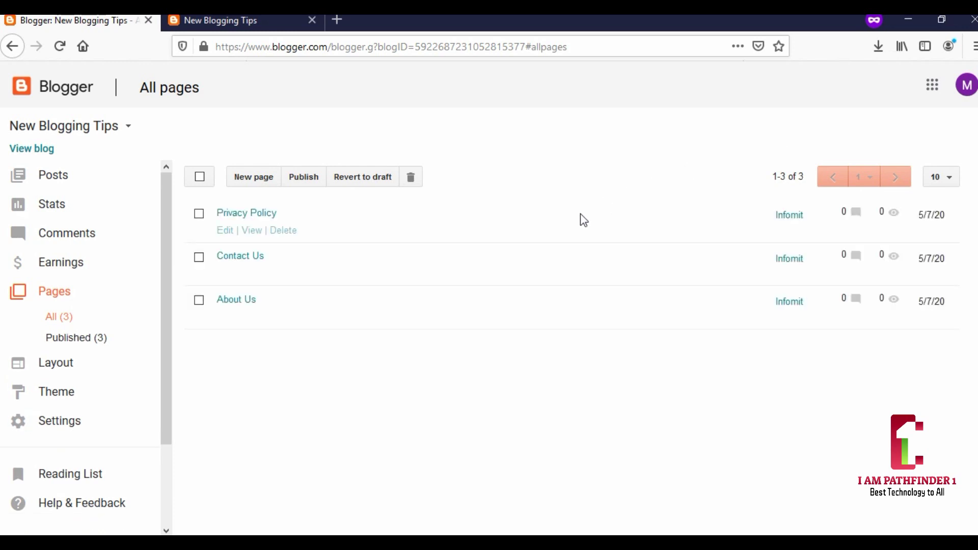
- View the live Privacy Policy page and scroll through the full policy text
left_click(251, 231)
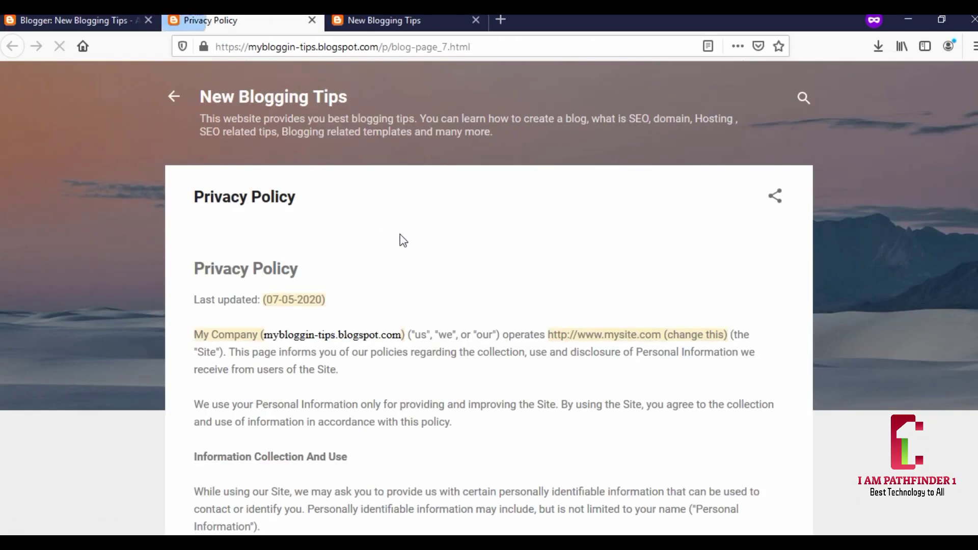
scroll(400, 241, "down", 2)
scroll(403, 241, "down", 15)
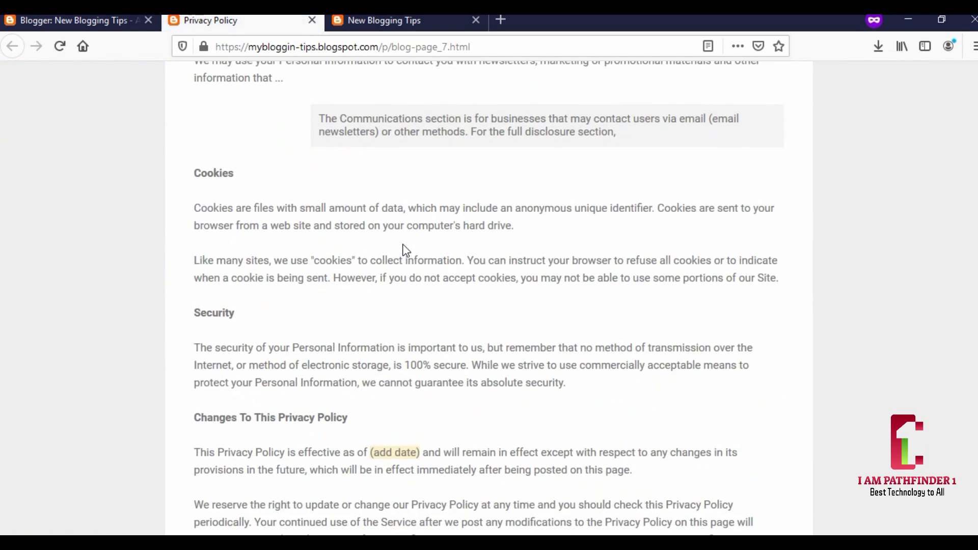
scroll(405, 246, "down", 3)
scroll(404, 247, "up", 20)
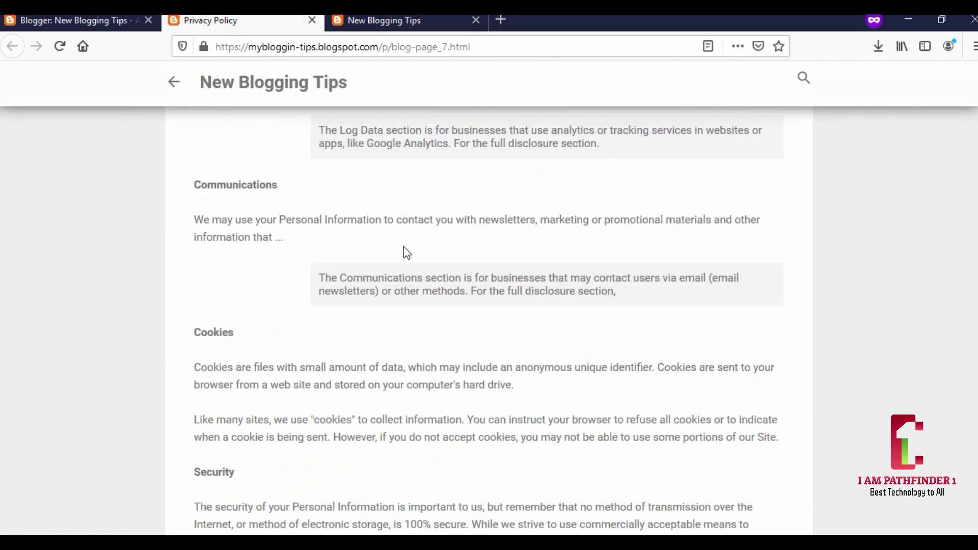
scroll(405, 247, "up", 2)
scroll(337, 240, "down", 3)
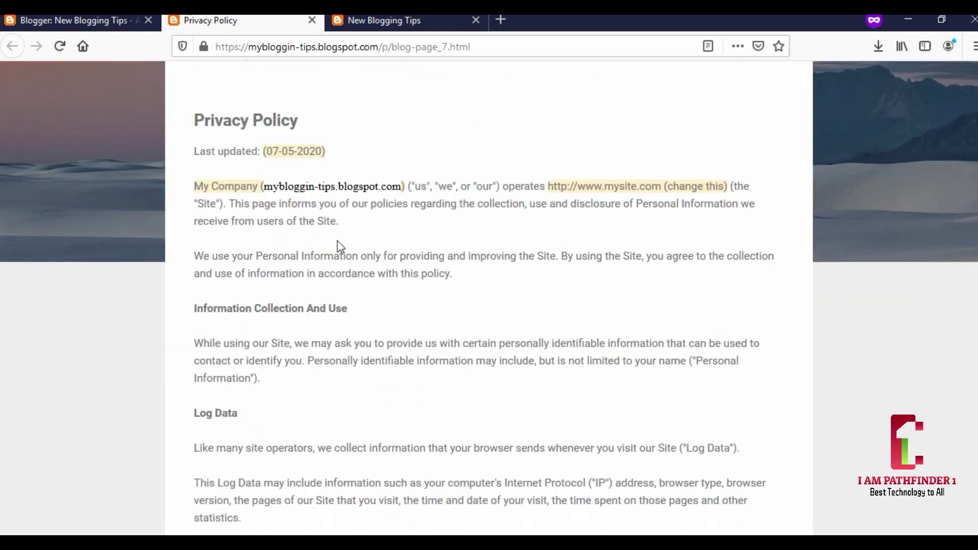
- Close the Privacy Policy preview and show the blog's All posts list, still empty
left_click(312, 19)
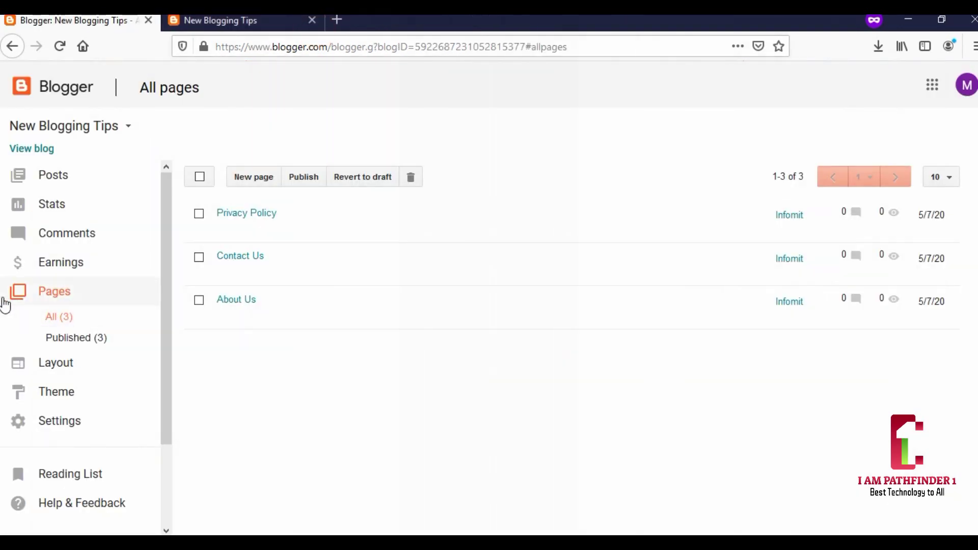
left_click(53, 178)
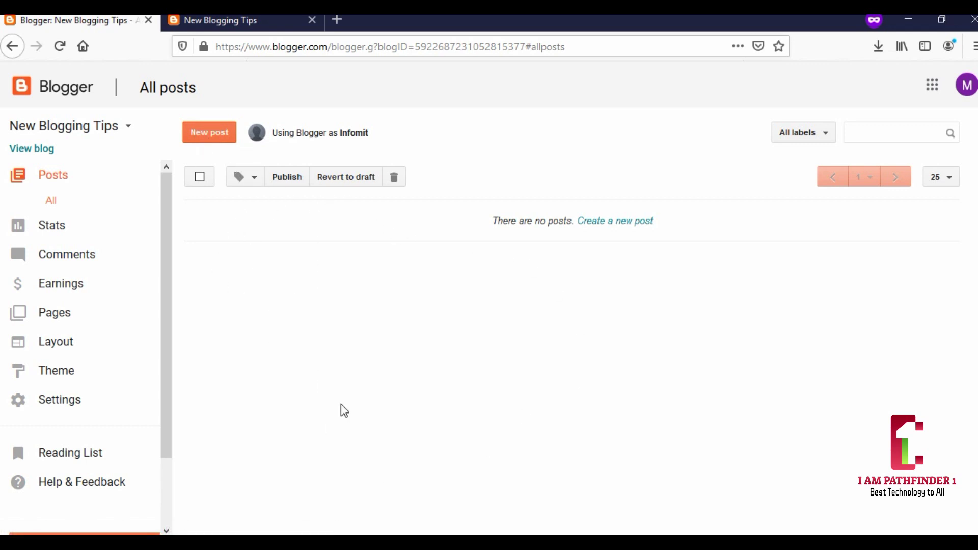
- Start a new post at its title field, then move to the Infomit blog's window with five posts
left_click(201, 136)
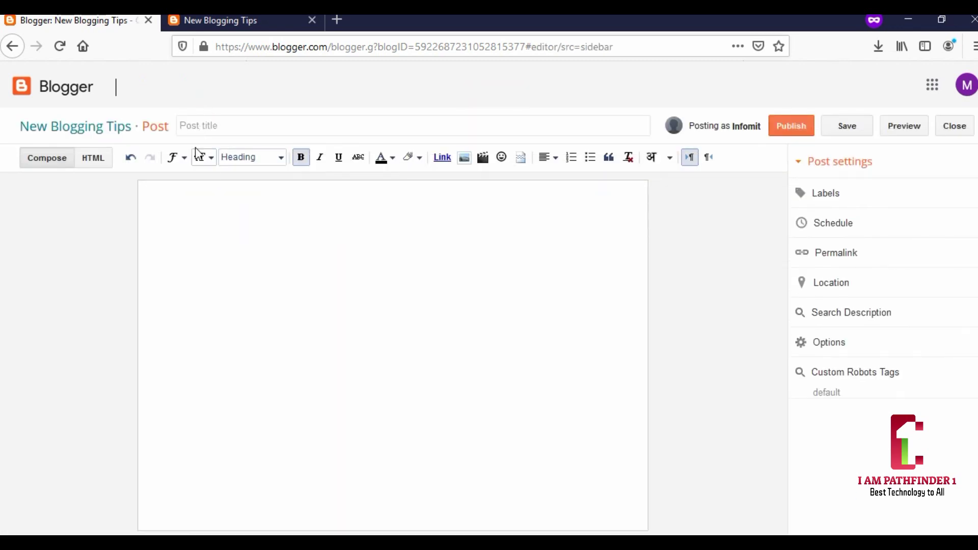
left_click(239, 127)
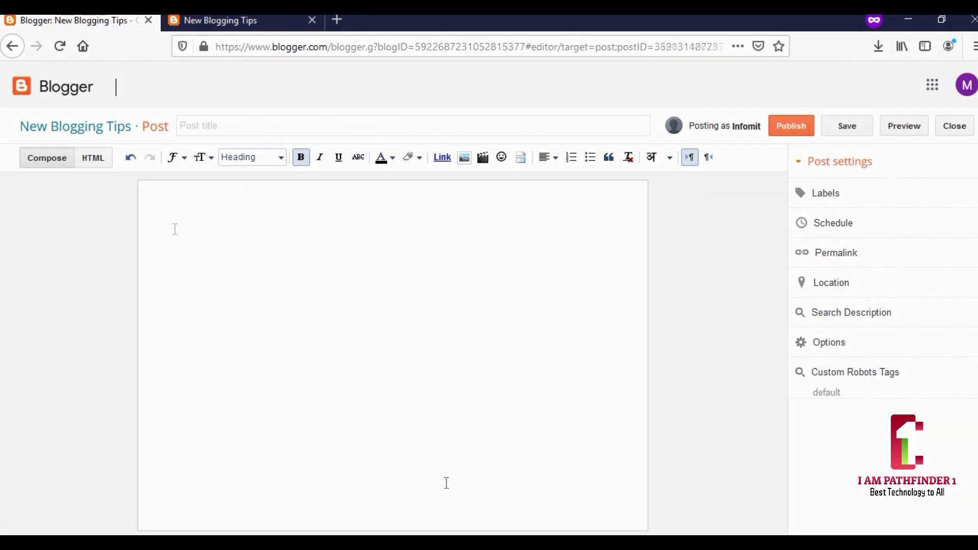
left_click(387, 506)
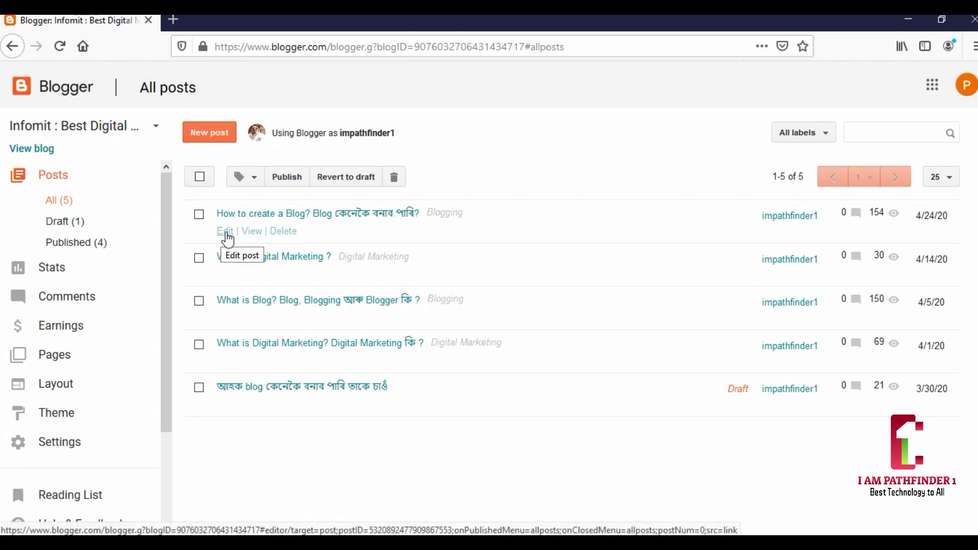
- Edit the post 'How to create a Blog?' and scroll through its illustrated body
left_click(226, 232)
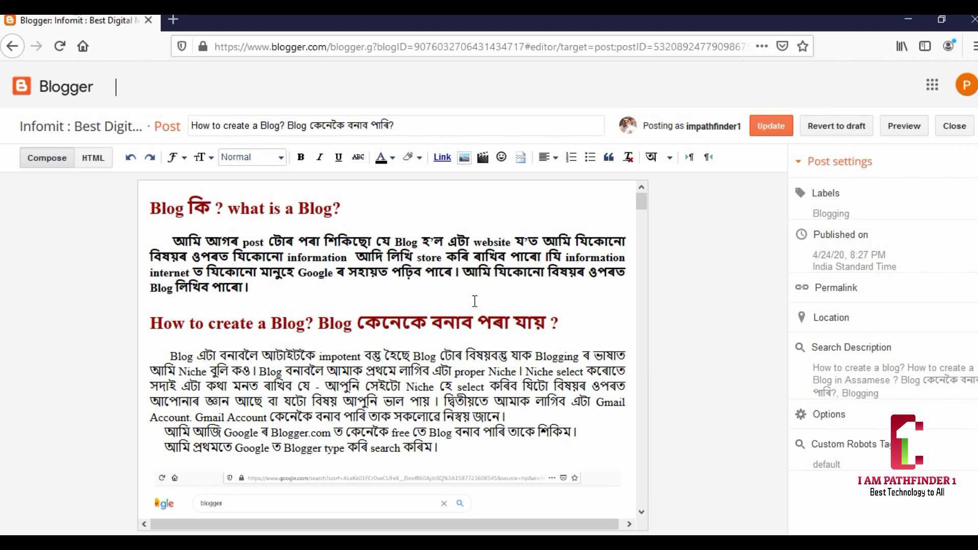
scroll(475, 301, "down", 15)
scroll(474, 308, "down", 15)
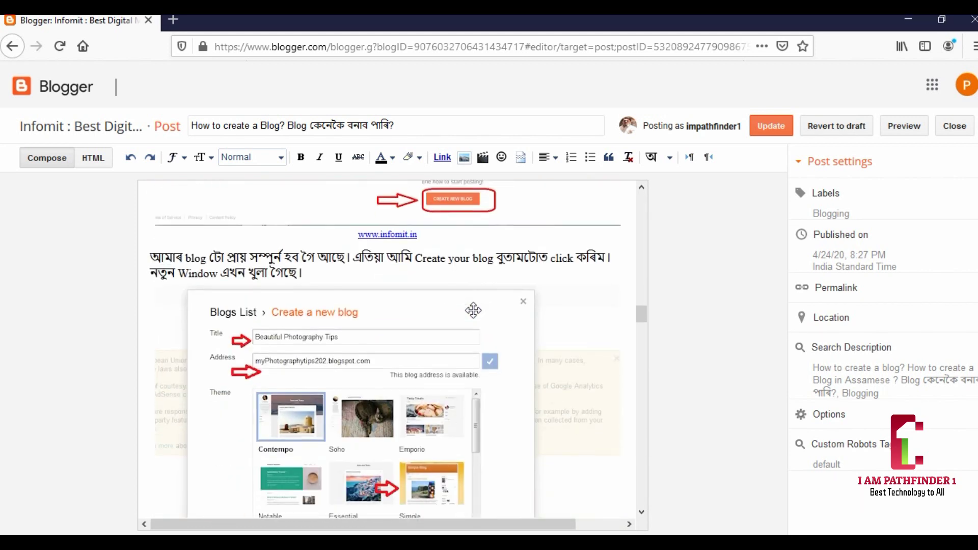
scroll(473, 310, "down", 15)
scroll(469, 311, "down", 10)
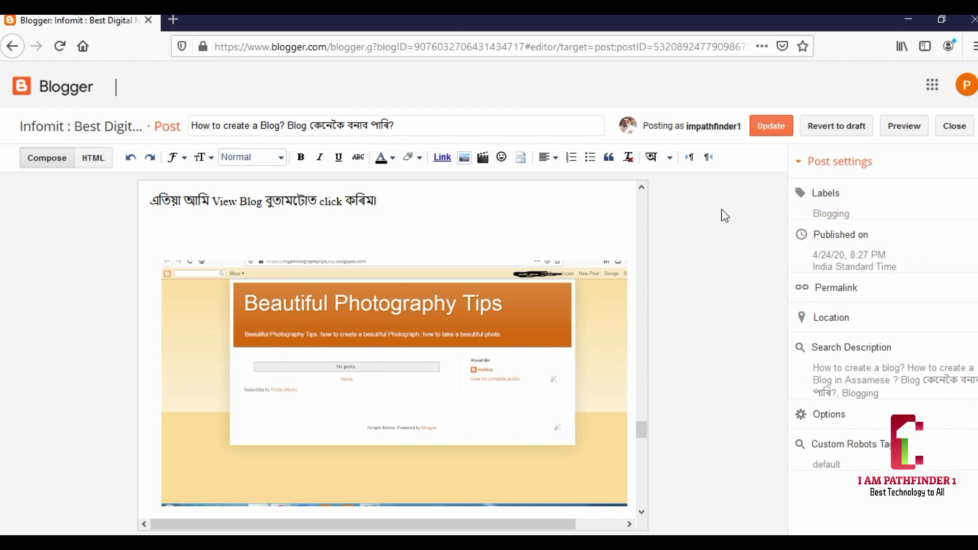
- Keep the Blogging label, review the search description, and update 'How to create a Blog?'
left_click(820, 196)
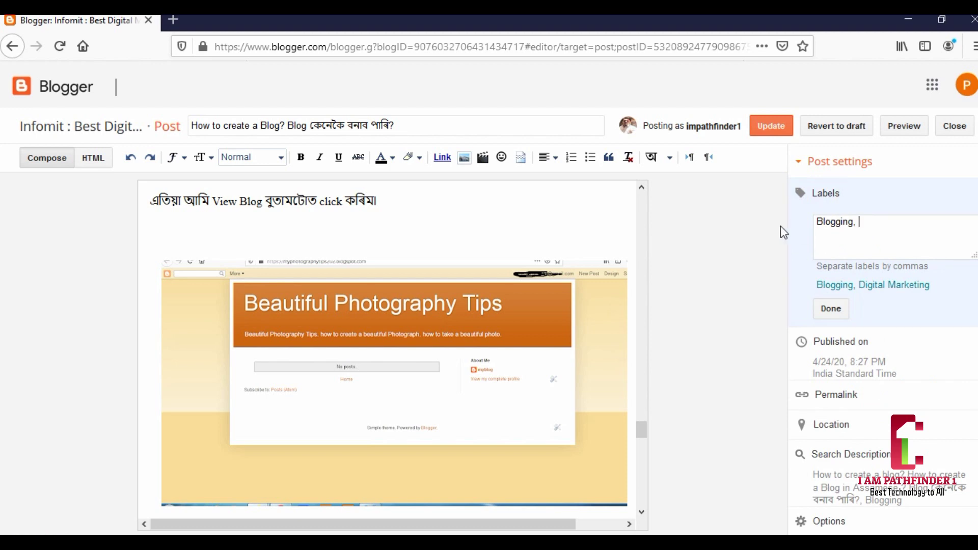
left_click(831, 309)
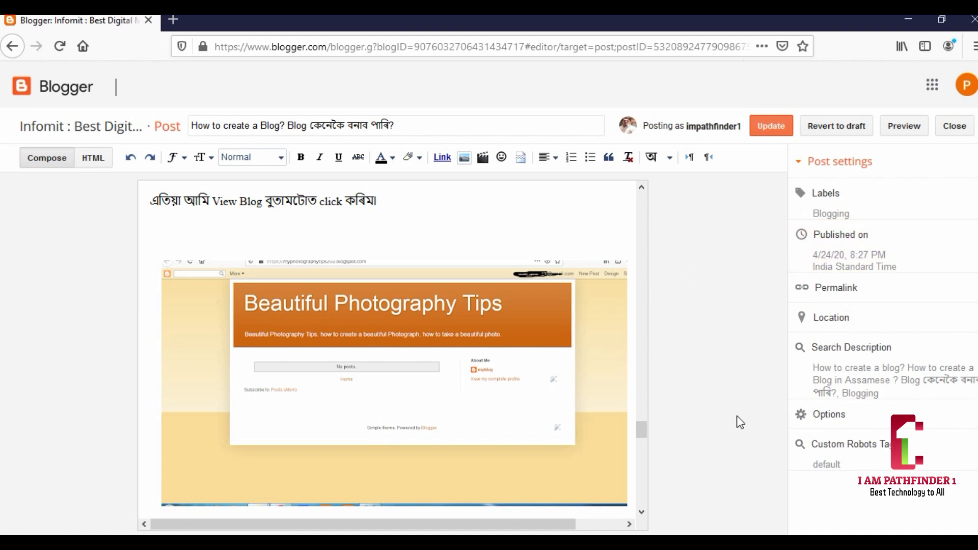
left_click(831, 351)
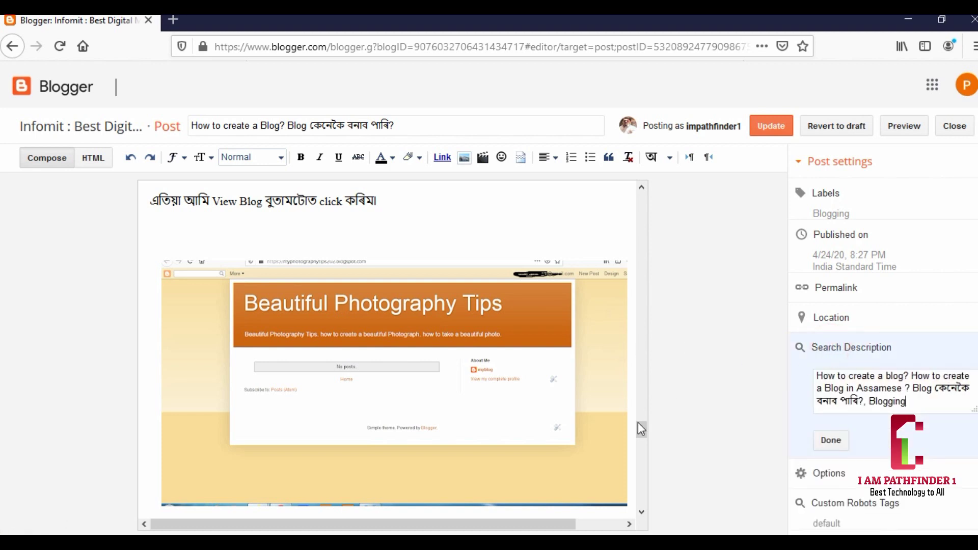
left_click_drag(640, 430, 675, 183)
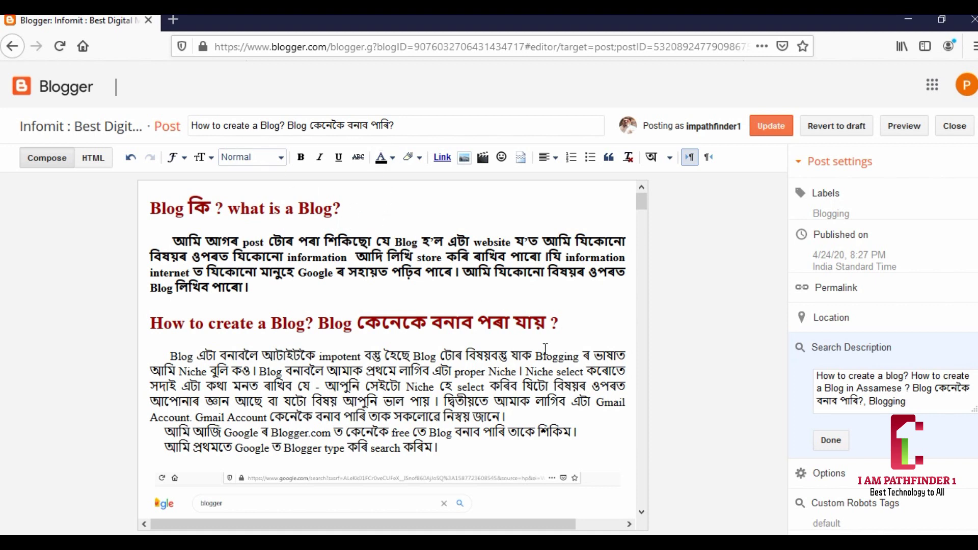
left_click(830, 440)
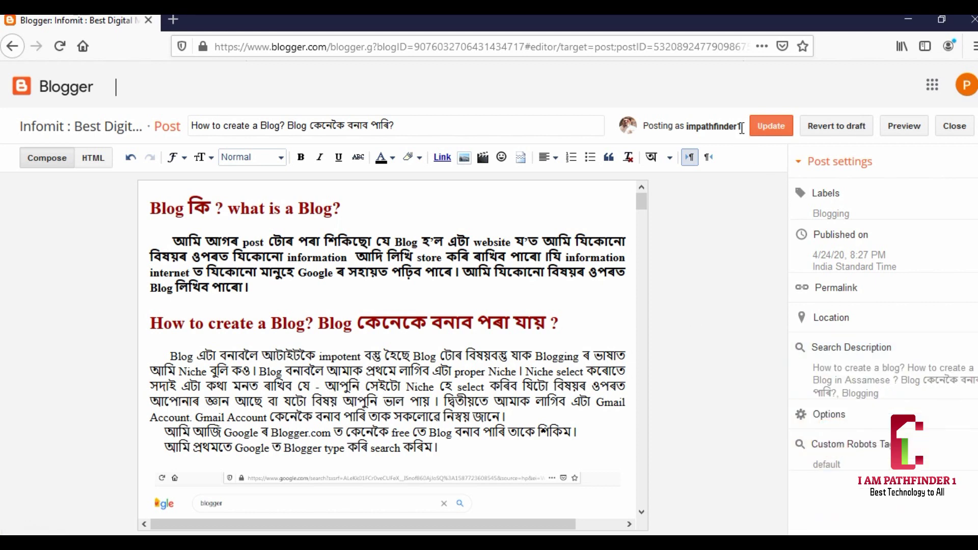
left_click(770, 133)
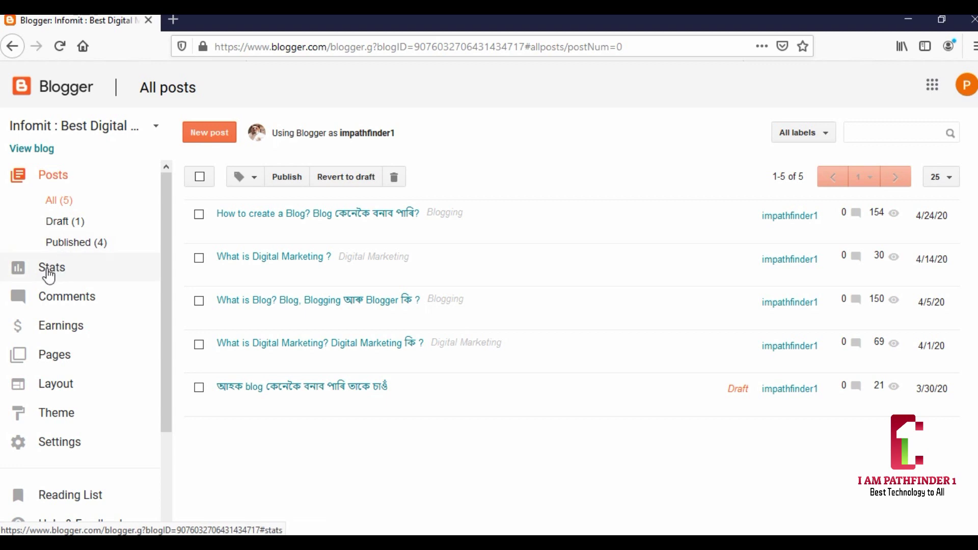
- Filter Infomit's posts to the single draft, then to the four published posts
left_click(63, 224)
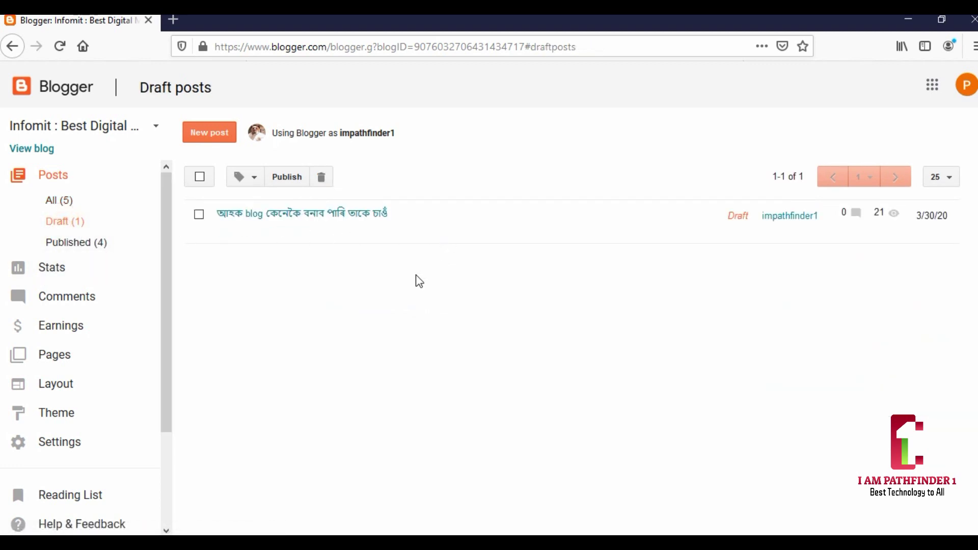
left_click(68, 243)
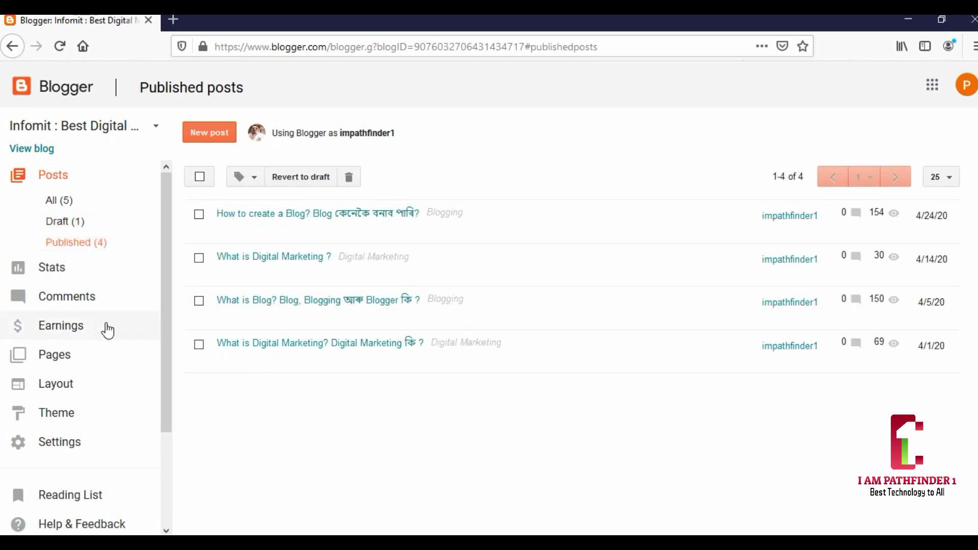
- Open the Infomit stats overview and set its date range to all time
left_click(59, 269)
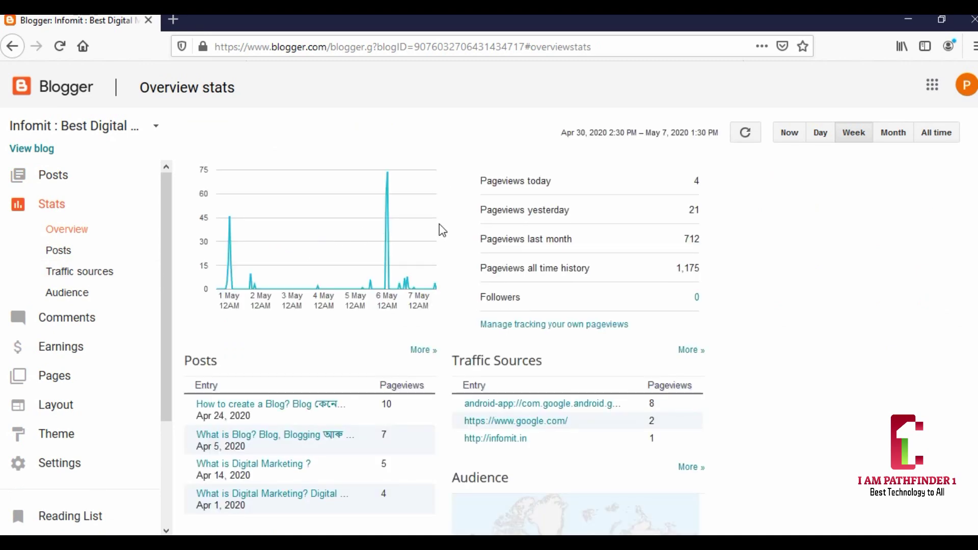
scroll(483, 244, "down", 2)
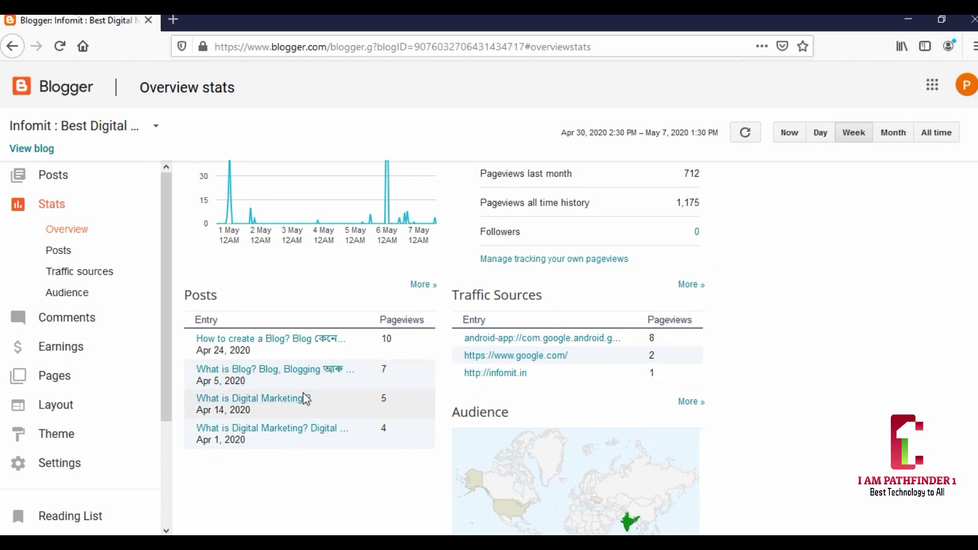
scroll(306, 399, "up", 2)
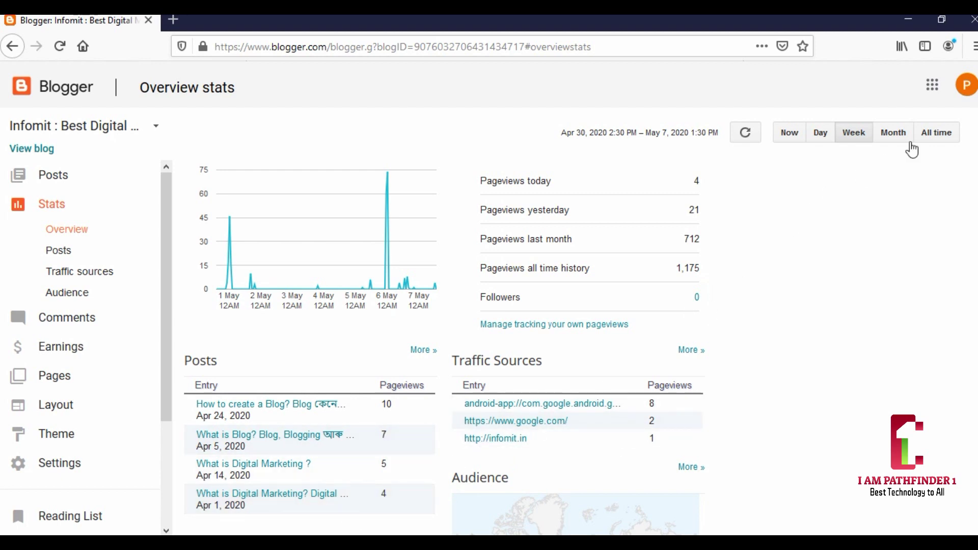
left_click(936, 137)
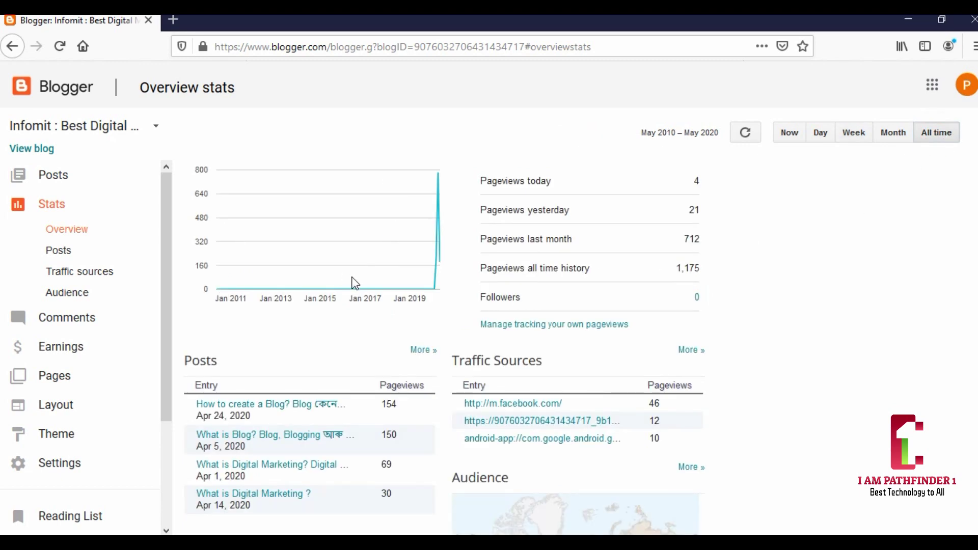
left_click(934, 137)
- Show Posts stats with all-time pageviews for the four posts and four pages
scroll(359, 343, "down", 2)
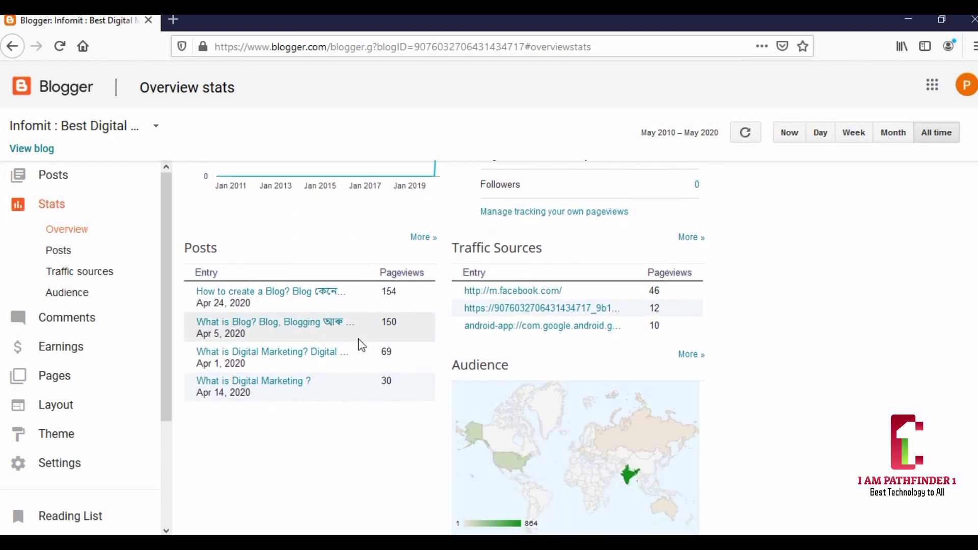
scroll(316, 343, "up", 2)
left_click(68, 255)
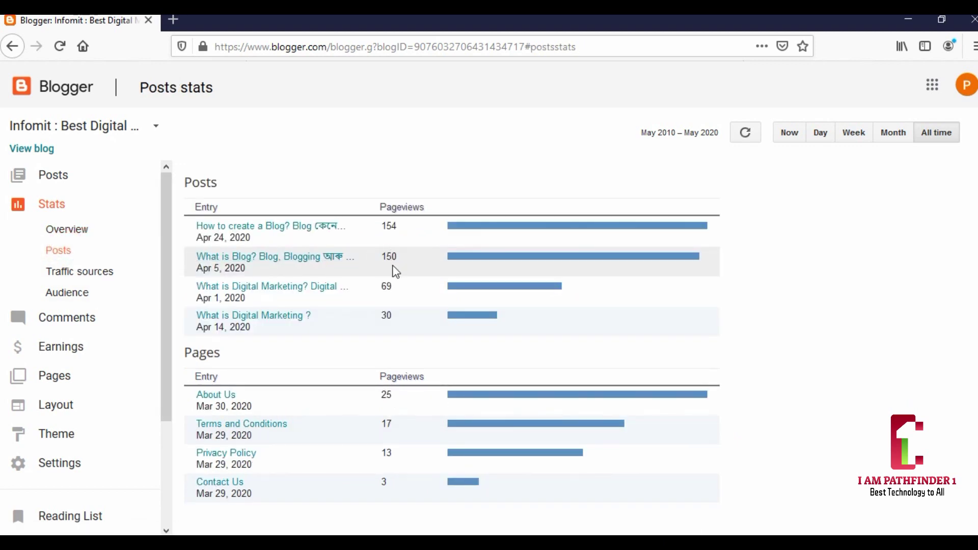
- Review the Traffic sources stats, led by m.facebook.com at 46 pageviews, and the Audience stats
left_click(97, 272)
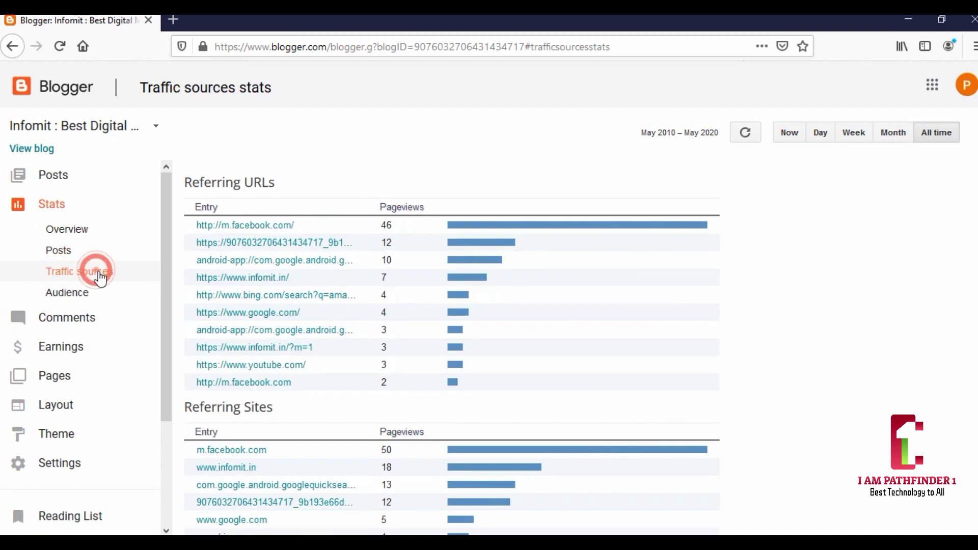
scroll(393, 276, "down", 3)
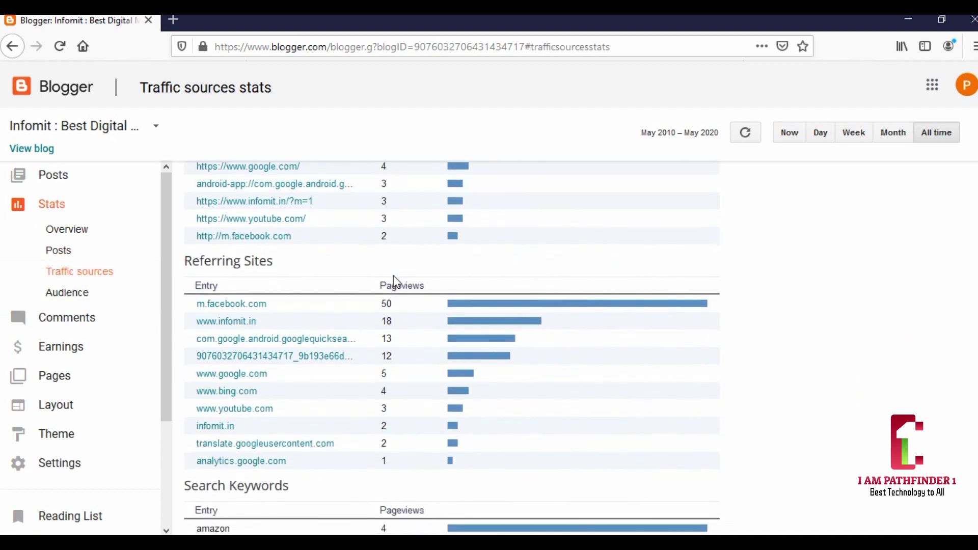
scroll(393, 275, "up", 3)
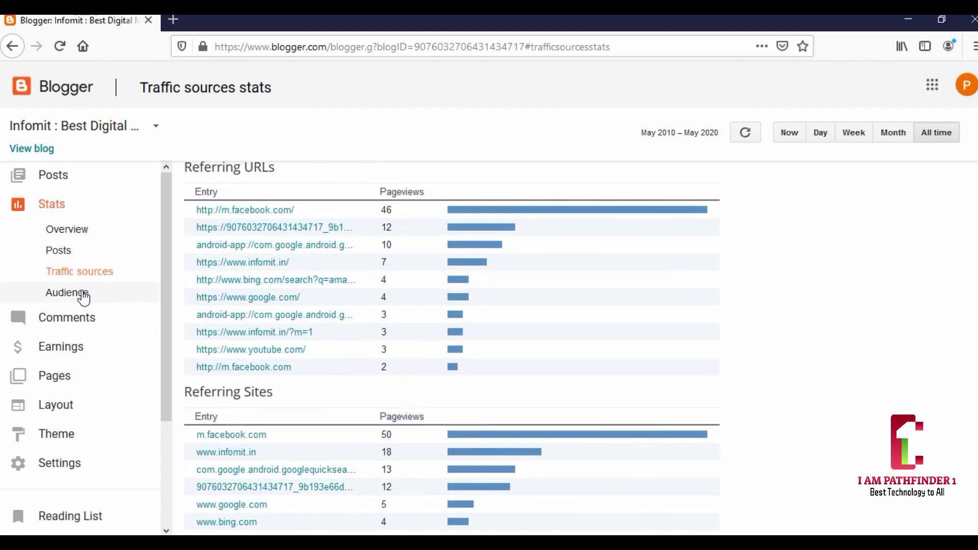
left_click(83, 295)
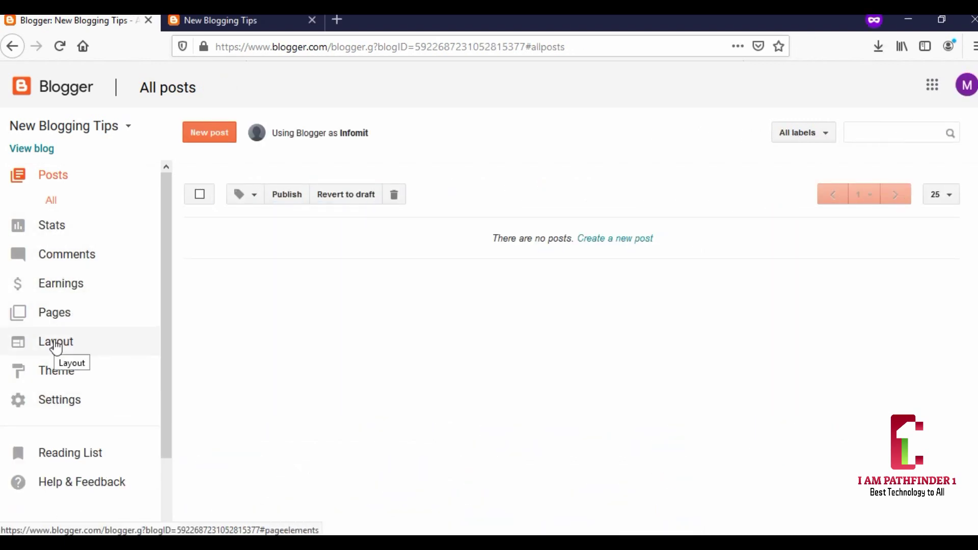
- Check New Blogging Tips' Privacy Policy, Contact Us and About Us pages, then go to Theme
left_click(59, 316)
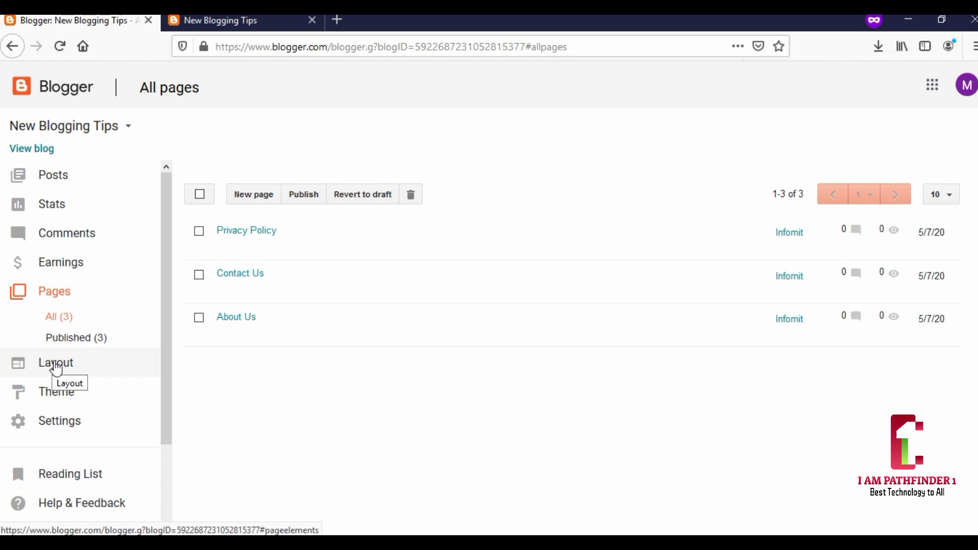
left_click(60, 395)
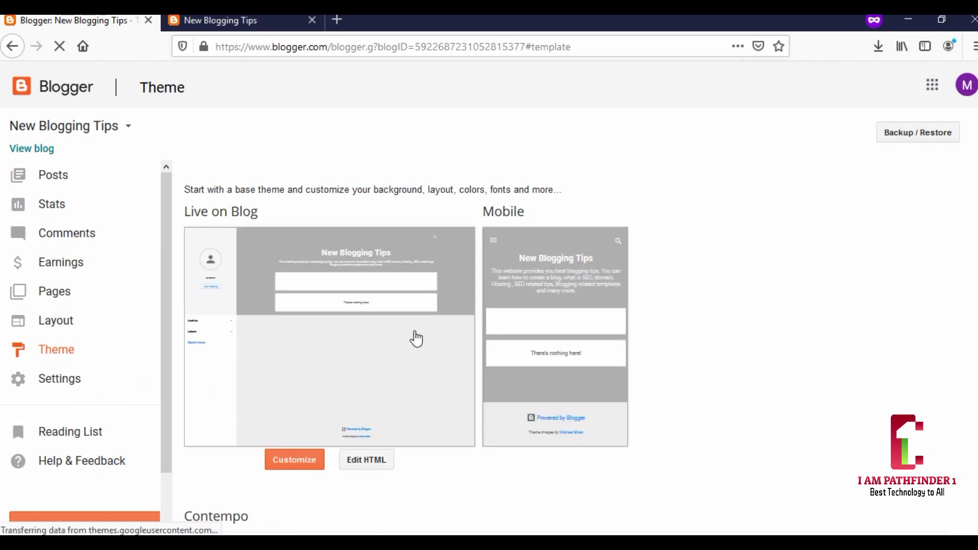
scroll(415, 339, "down", 2)
scroll(403, 357, "down", 1)
scroll(393, 370, "up", 2)
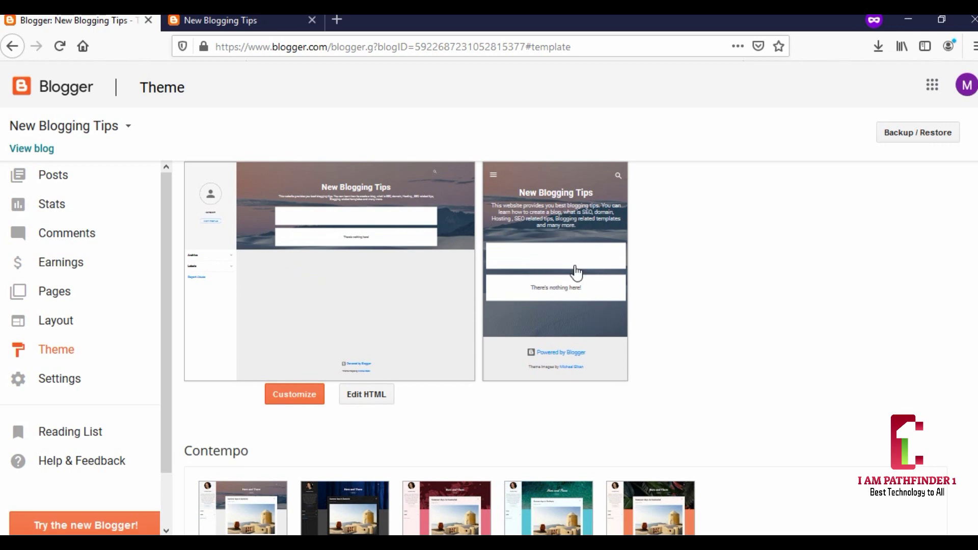
scroll(575, 275, "down", 1)
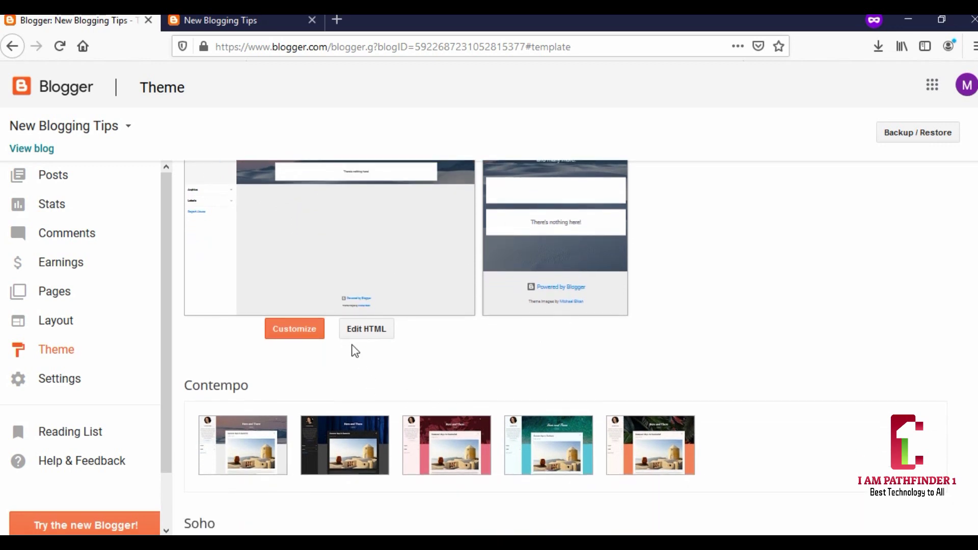
mouse_move(382, 438)
scroll(382, 438, "down", 3)
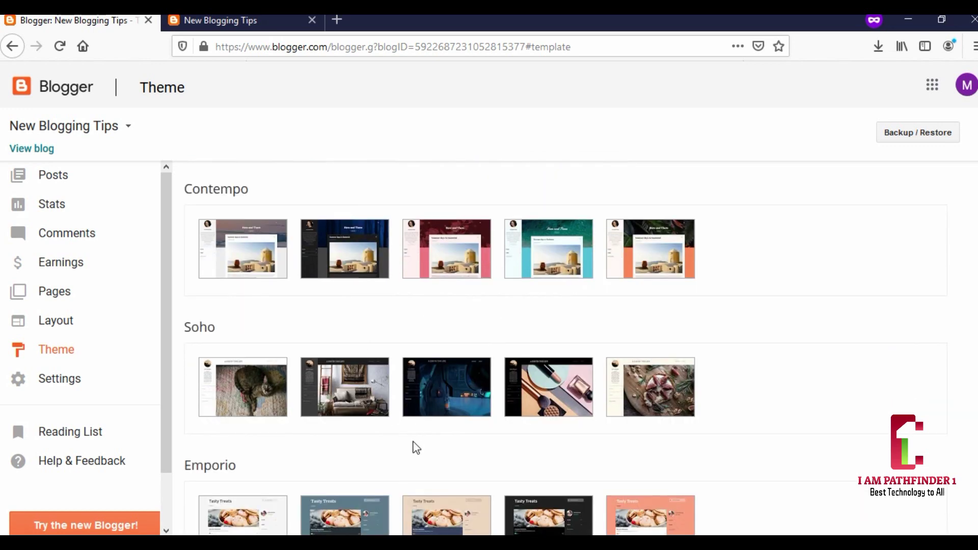
scroll(338, 377, "down", 2)
scroll(488, 441, "down", 2)
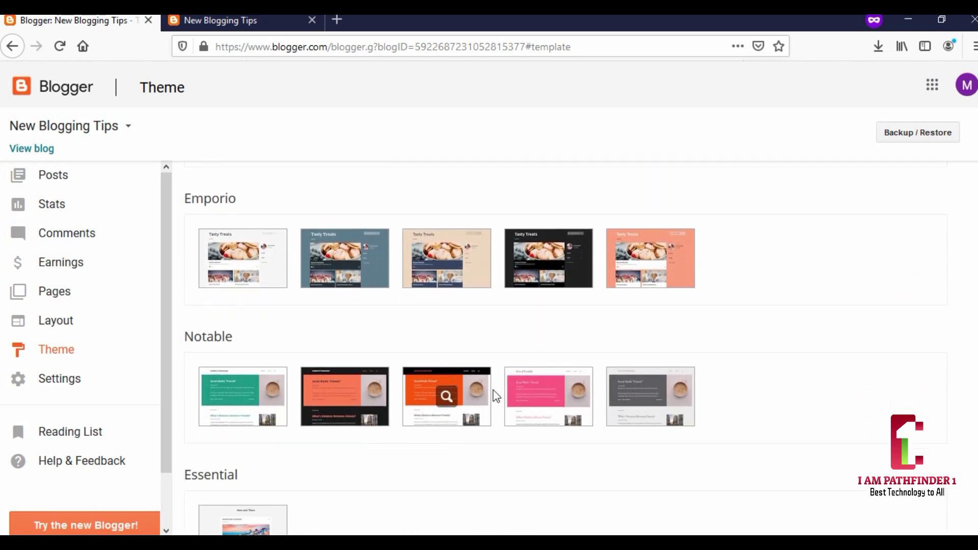
scroll(478, 408, "down", 6)
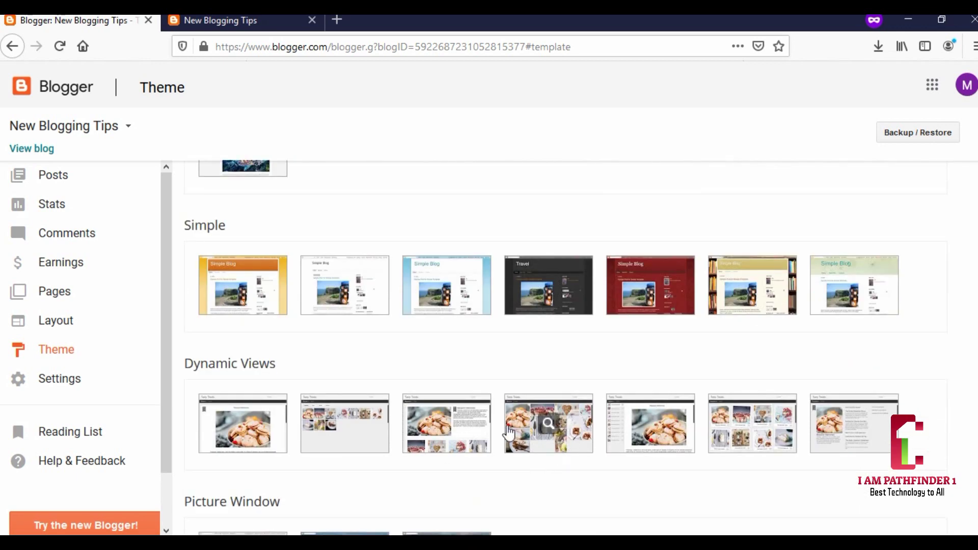
scroll(449, 410, "down", 2)
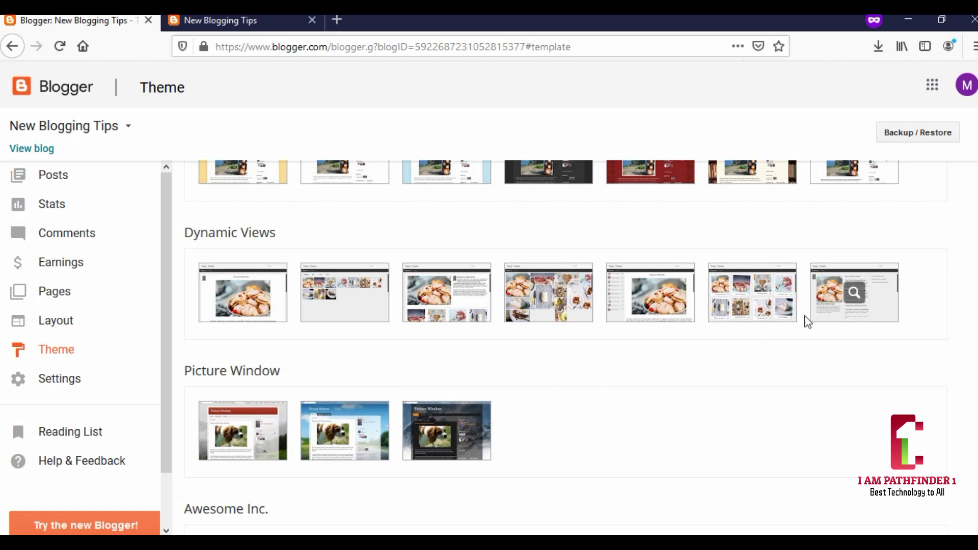
scroll(747, 375, "up", 2)
scroll(747, 372, "down", 4)
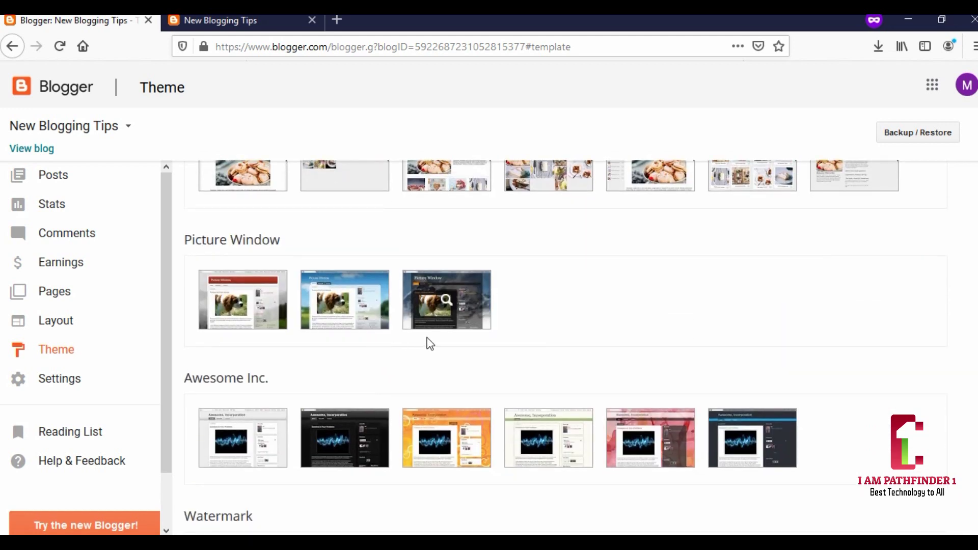
- Preview the second, blue-sky Picture Window theme, apply it, and dismiss the gadgets notice
left_click(371, 305)
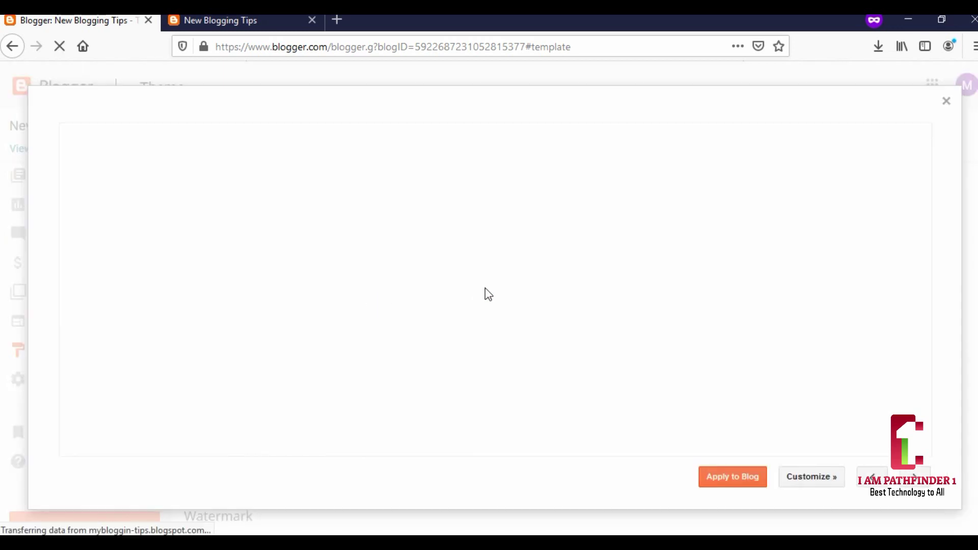
scroll(486, 290, "down", 3)
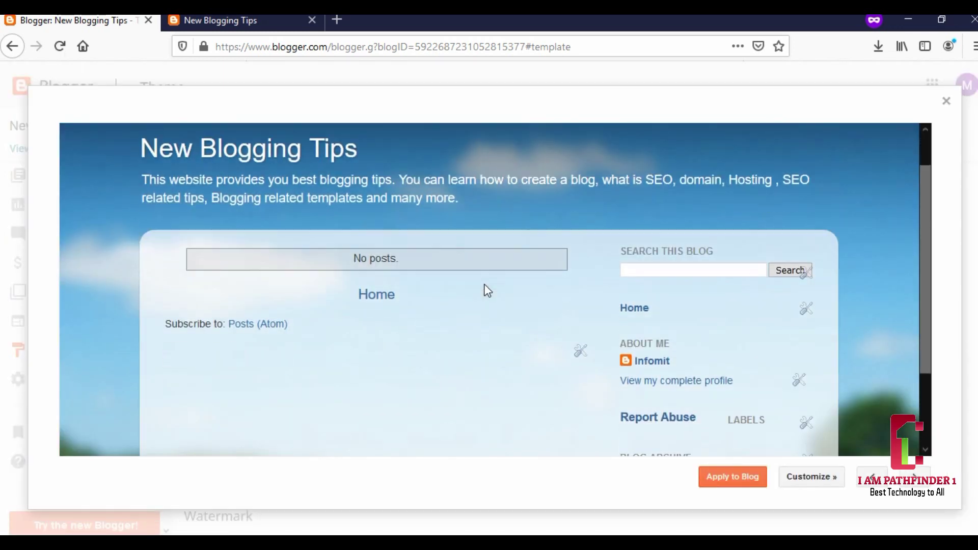
scroll(486, 290, "up", 3)
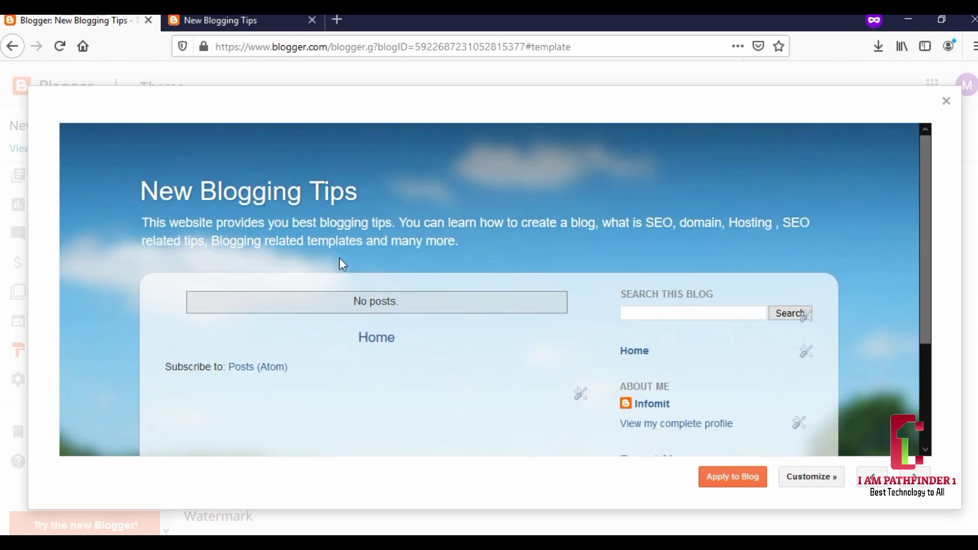
scroll(373, 270, "down", 3)
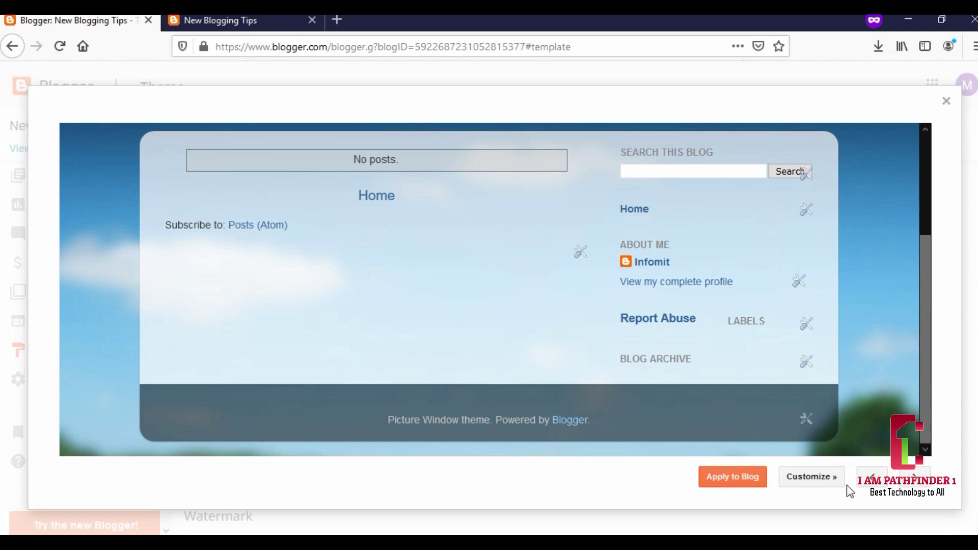
left_click(746, 478)
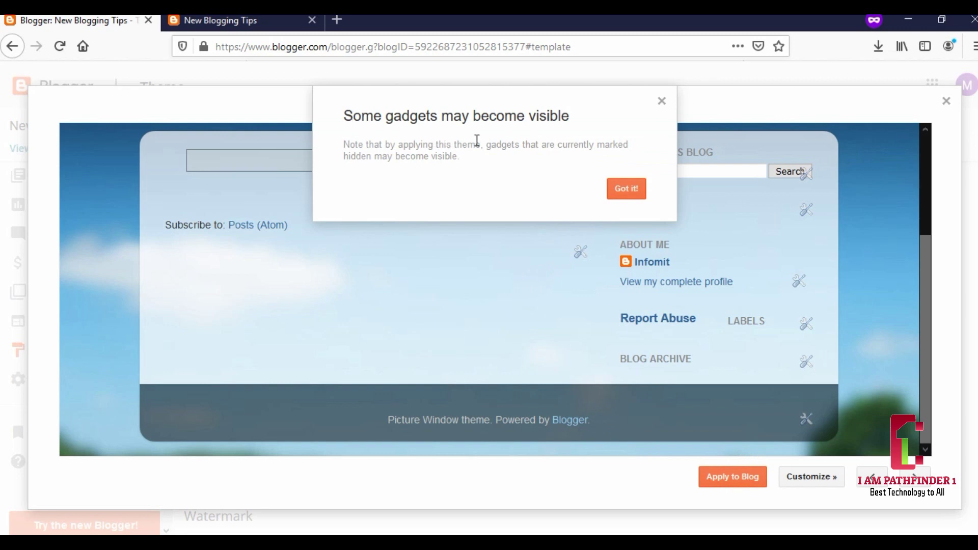
left_click(626, 189)
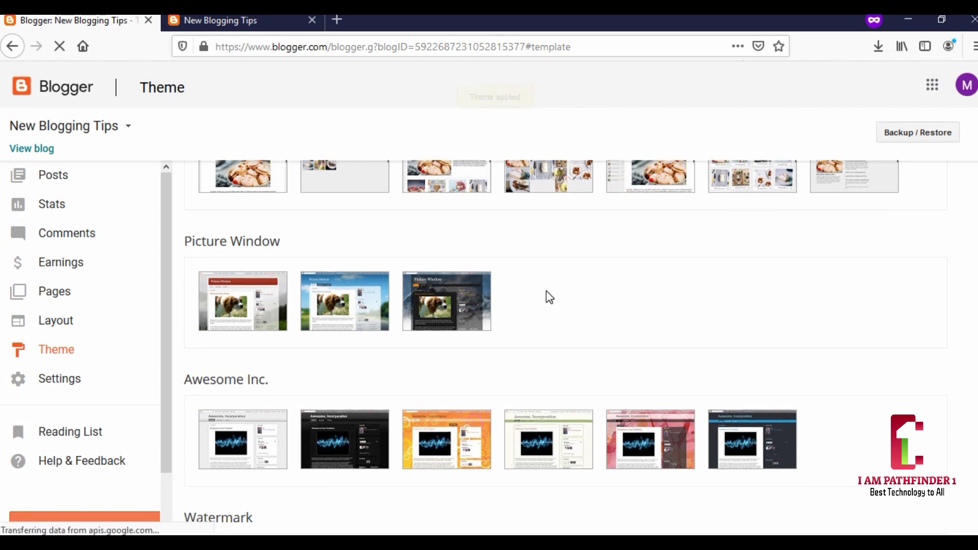
scroll(546, 291, "up", 20)
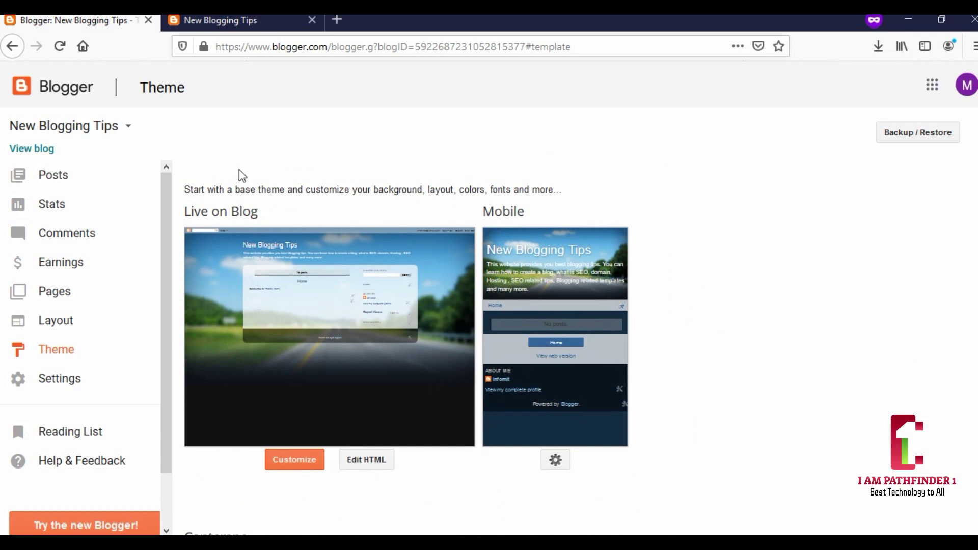
right_click(55, 133)
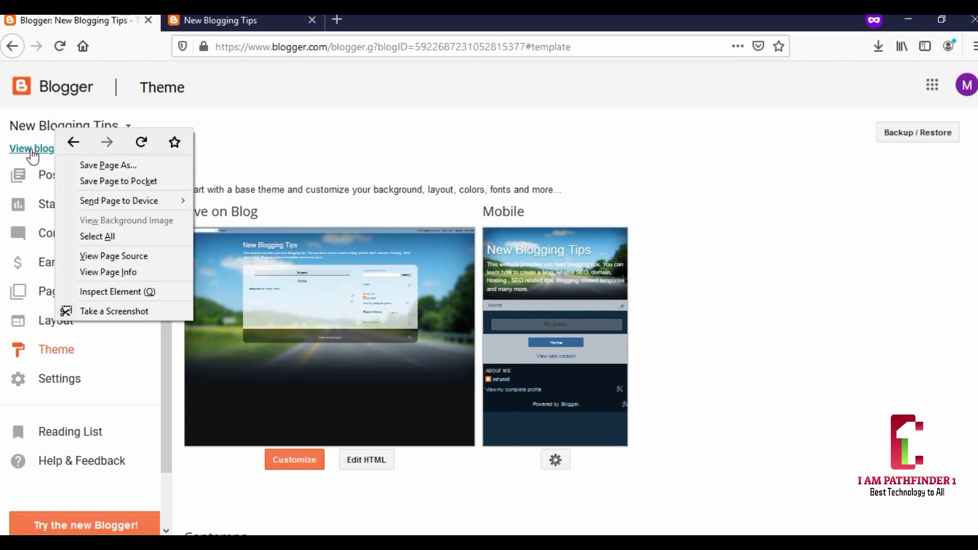
left_click(31, 150)
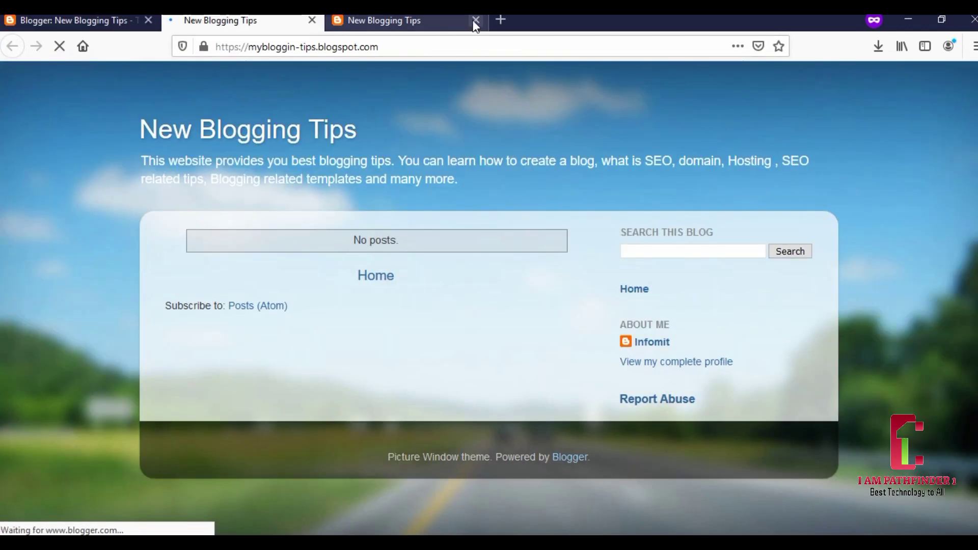
left_click(476, 21)
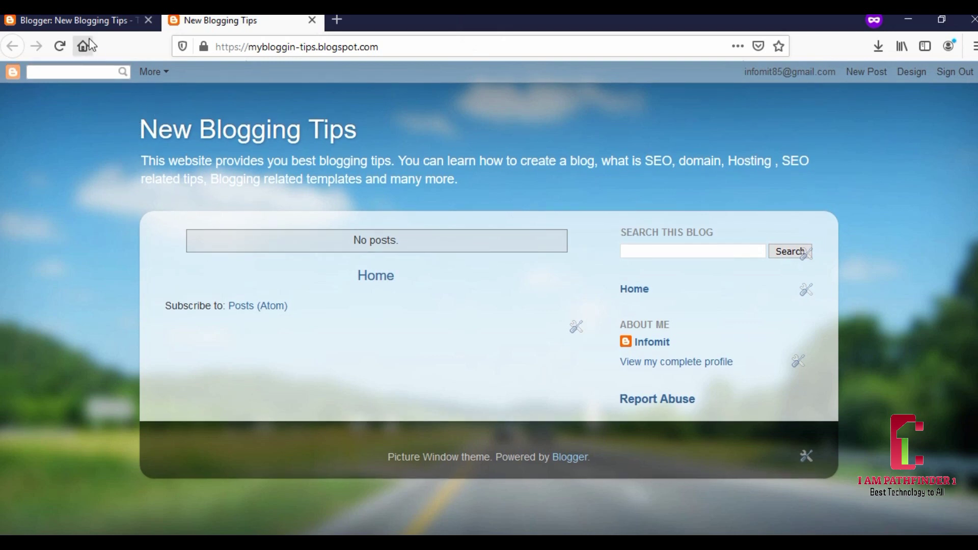
left_click(79, 21)
scroll(211, 286, "down", 3)
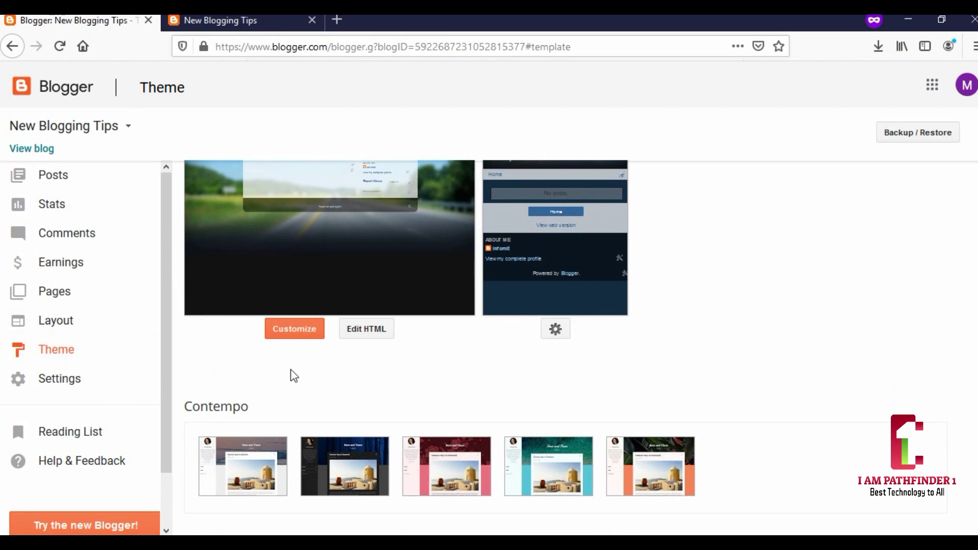
scroll(329, 377, "up", 3)
scroll(329, 378, "down", 4)
scroll(331, 371, "up", 3)
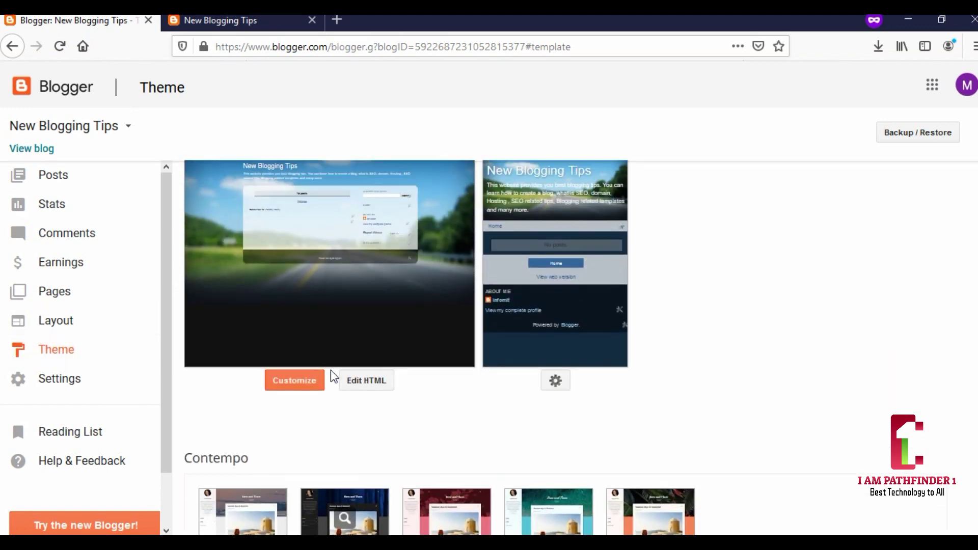
scroll(703, 346, "down", 4)
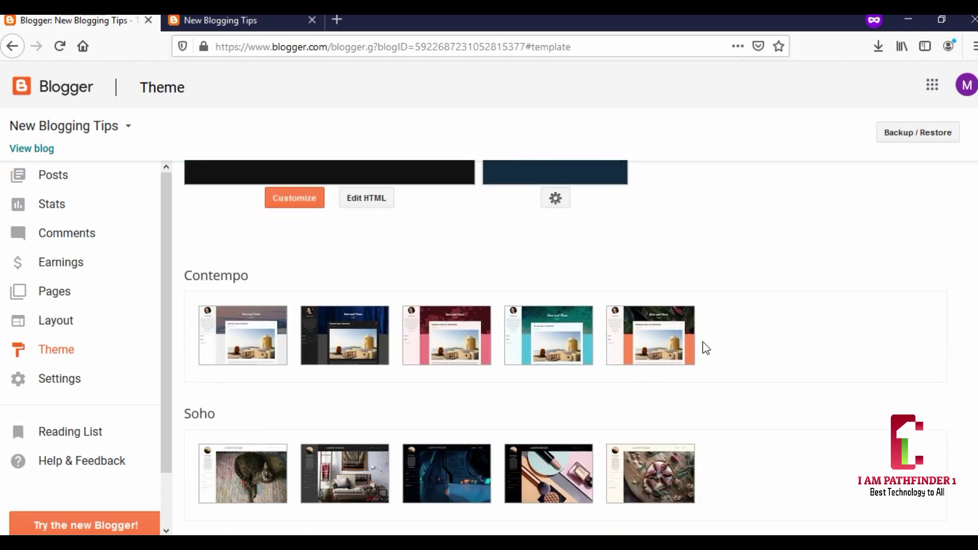
scroll(600, 350, "up", 5)
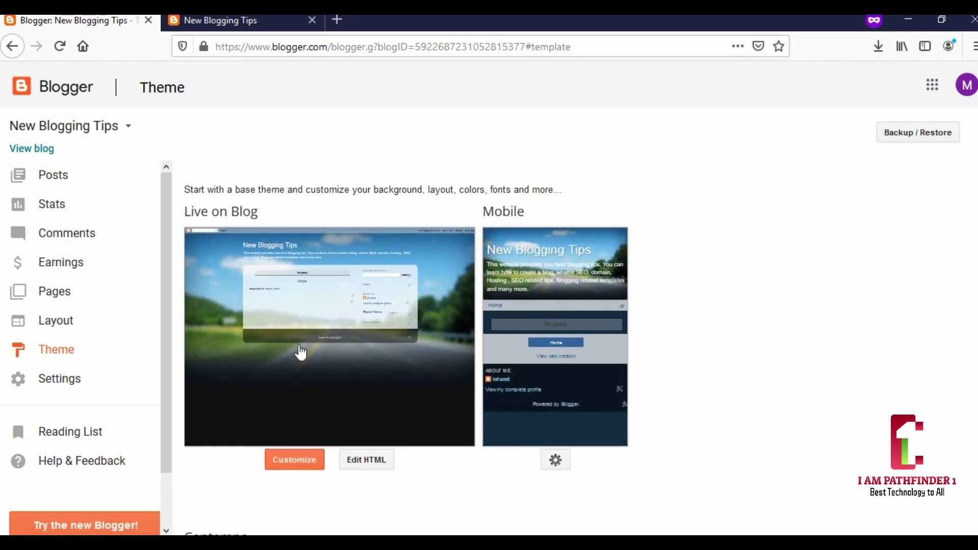
- In the Infomit window's Theme page, open the live Infomit blog in a new tab
left_click(384, 502)
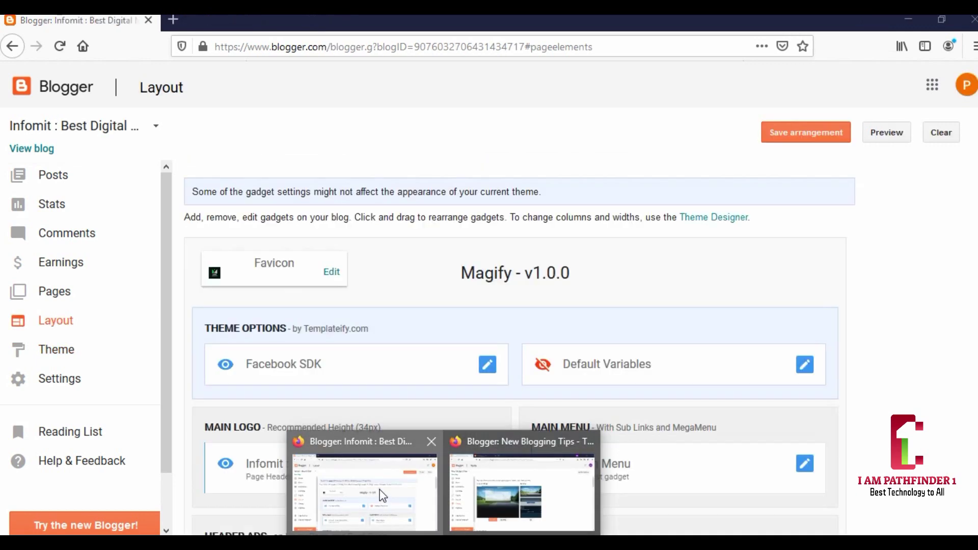
left_click(64, 353)
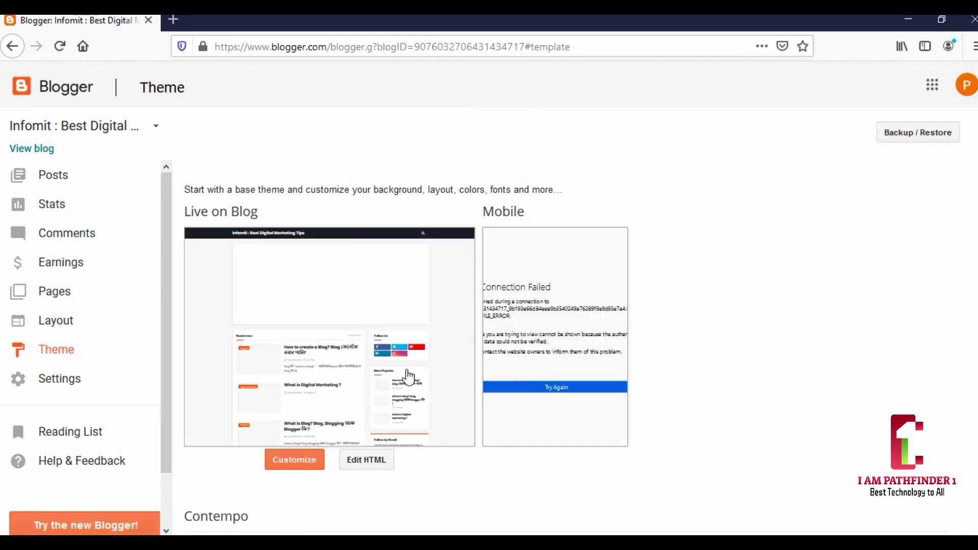
right_click(32, 150)
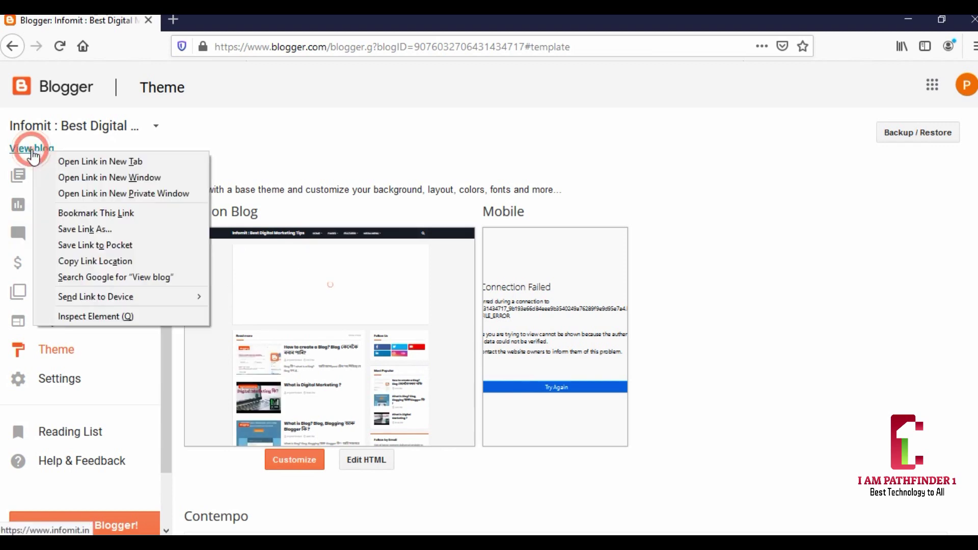
left_click(56, 160)
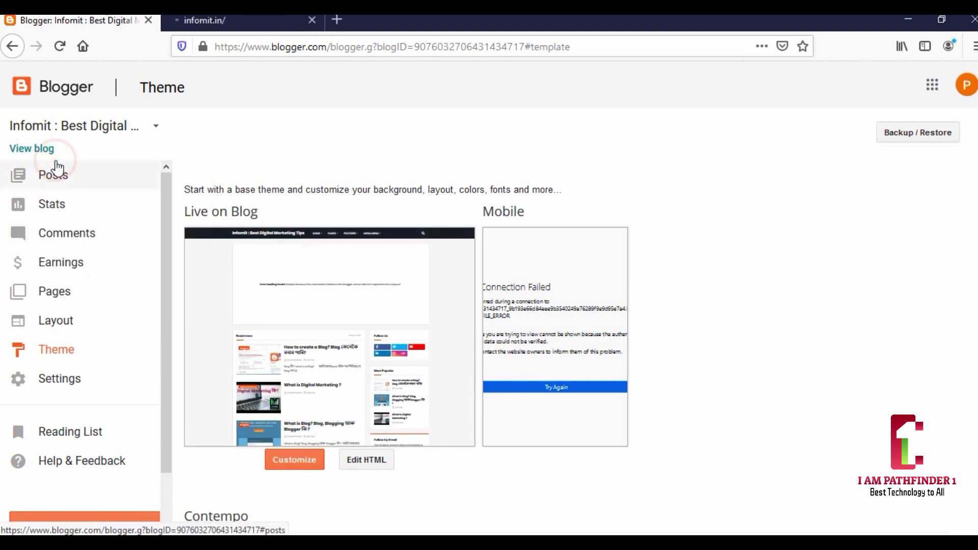
- Browse the live Infomit blog, then return to the live New Blogging Tips blog in Picture Window
left_click(271, 19)
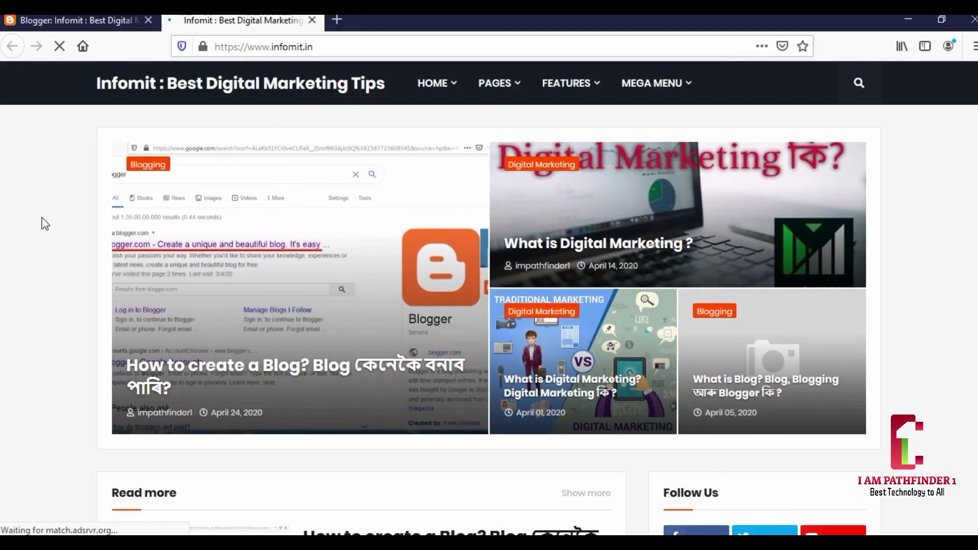
scroll(45, 224, "down", 15)
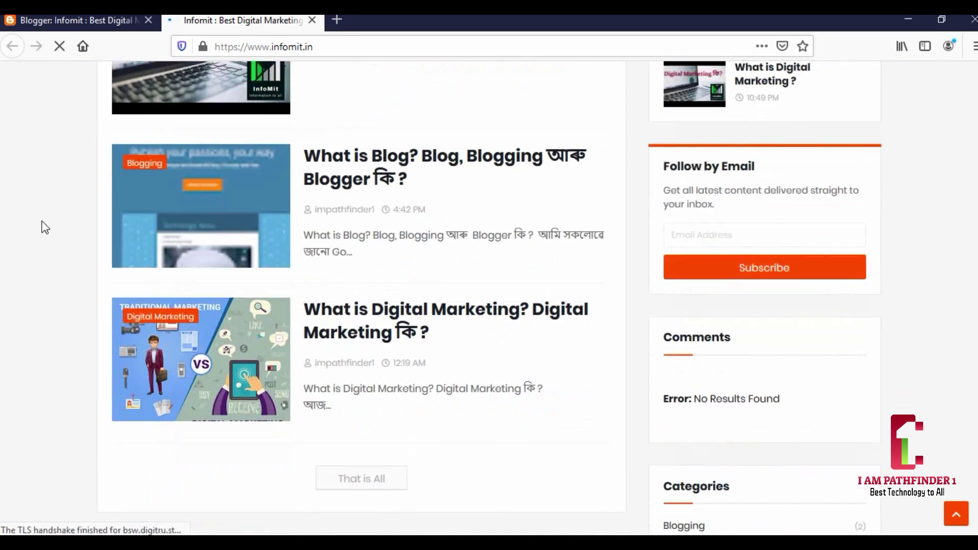
scroll(417, 303, "down", 3)
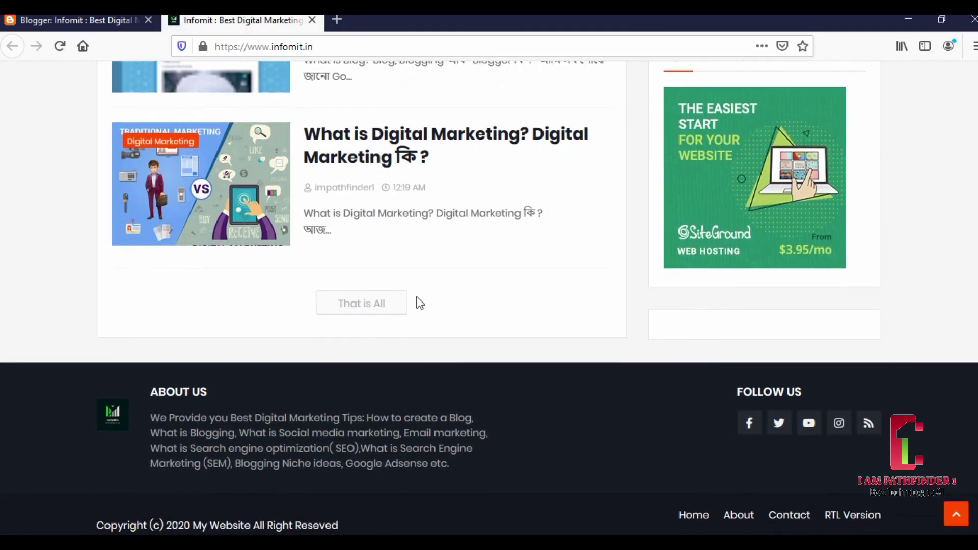
scroll(418, 302, "up", 10)
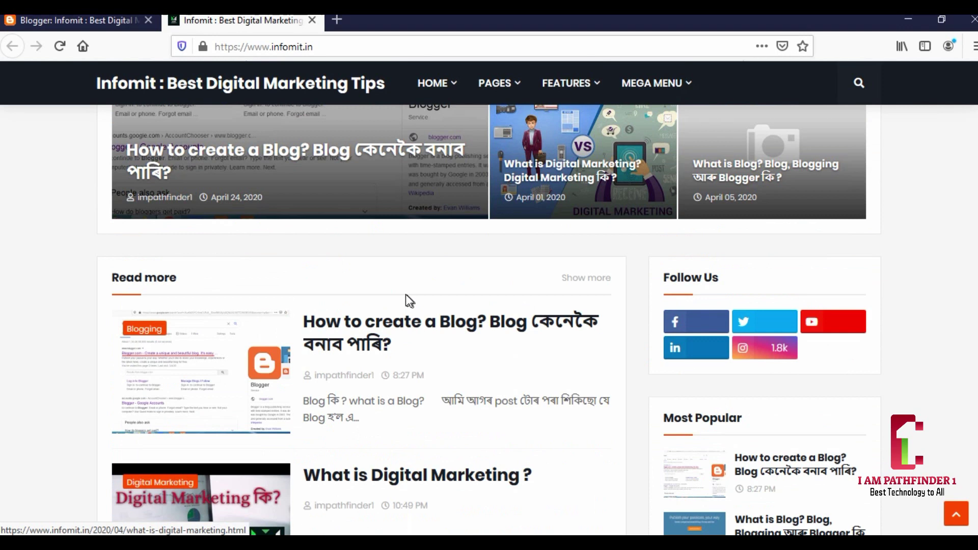
scroll(406, 294, "up", 4)
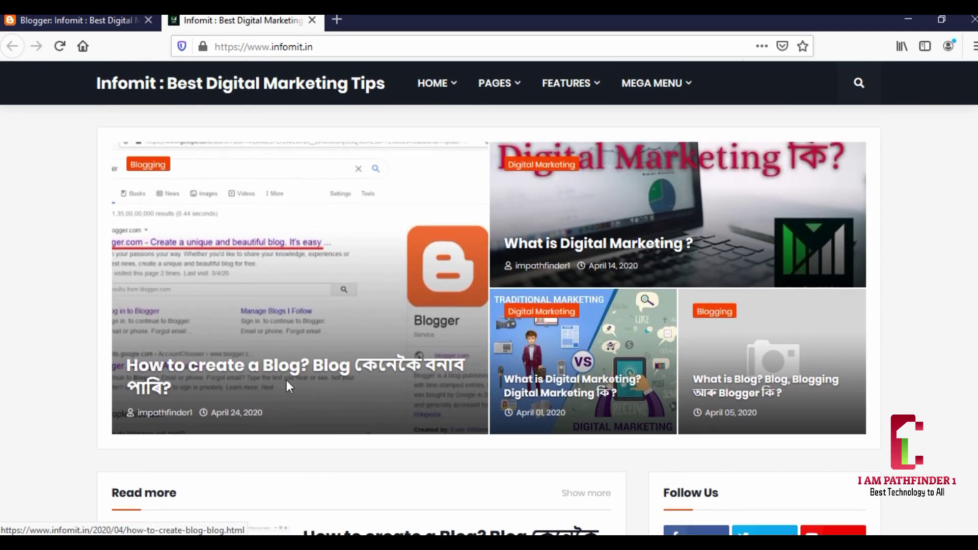
mouse_move(444, 543)
left_click(480, 491)
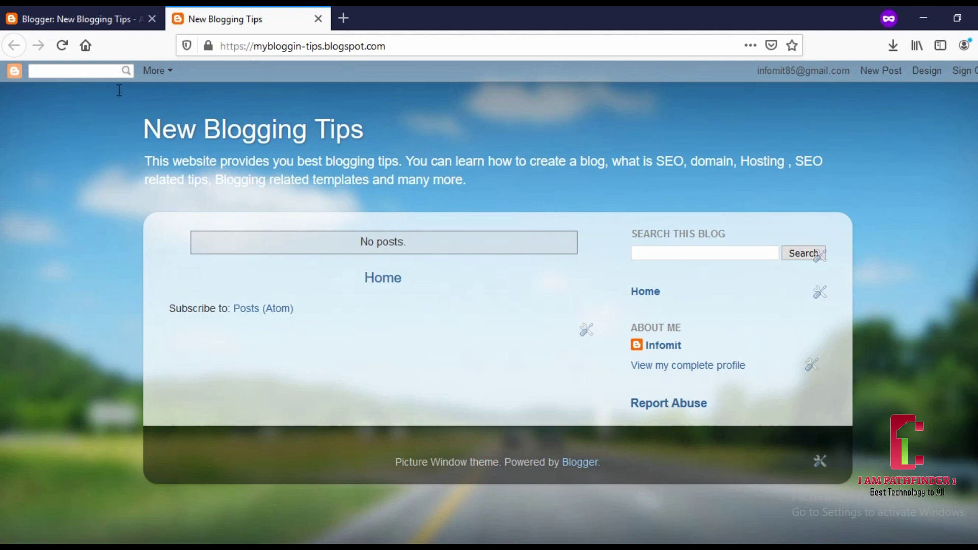
- Glance at the New Blogging Tips post list, then return to the Infomit blog window
left_click(132, 15)
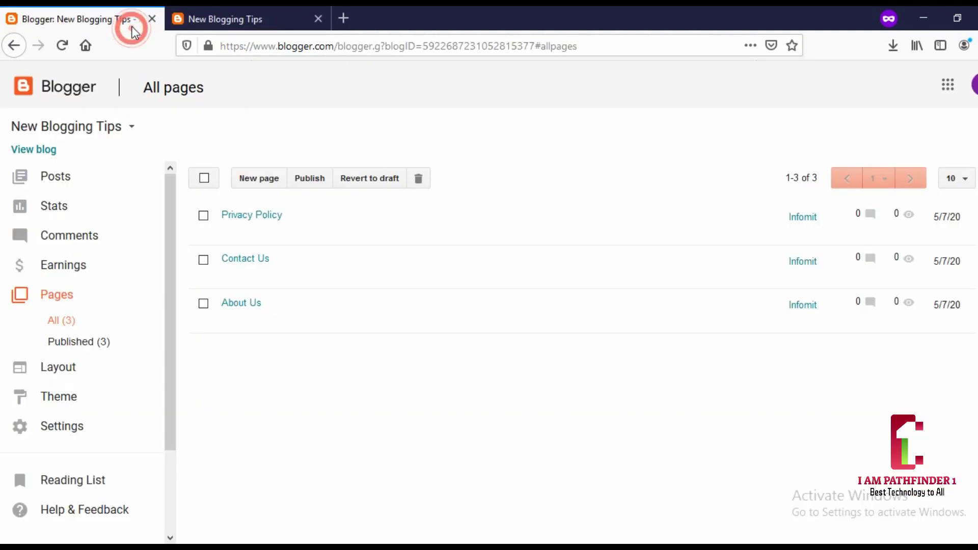
left_click(59, 178)
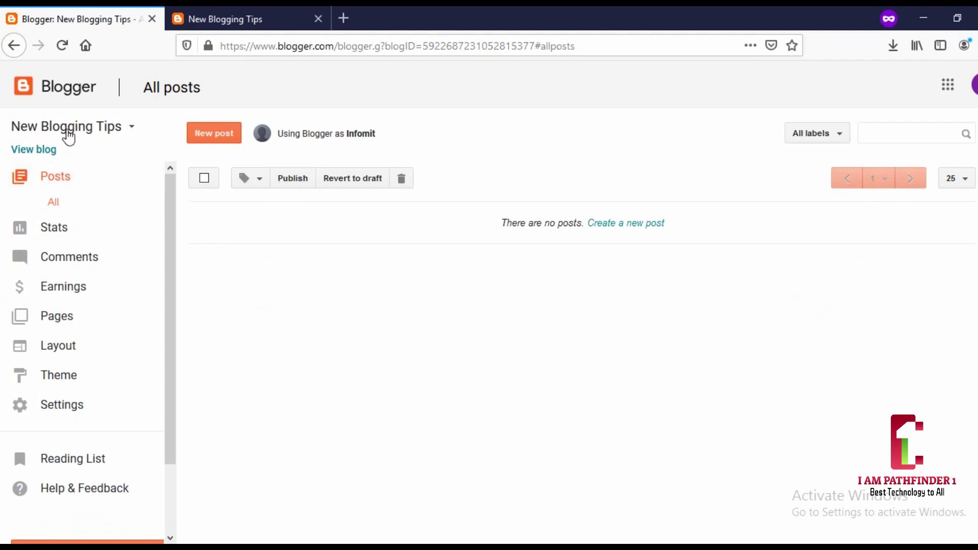
mouse_move(449, 542)
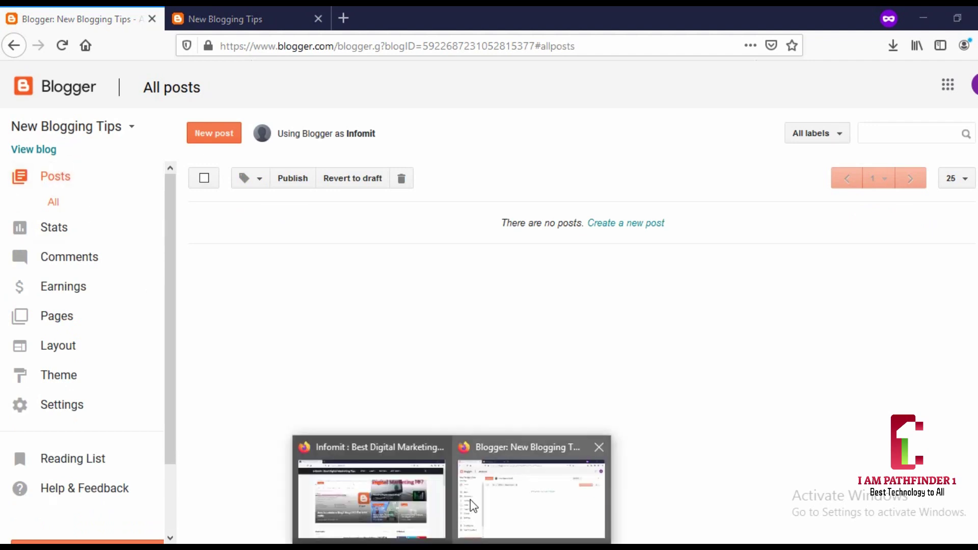
left_click(421, 491)
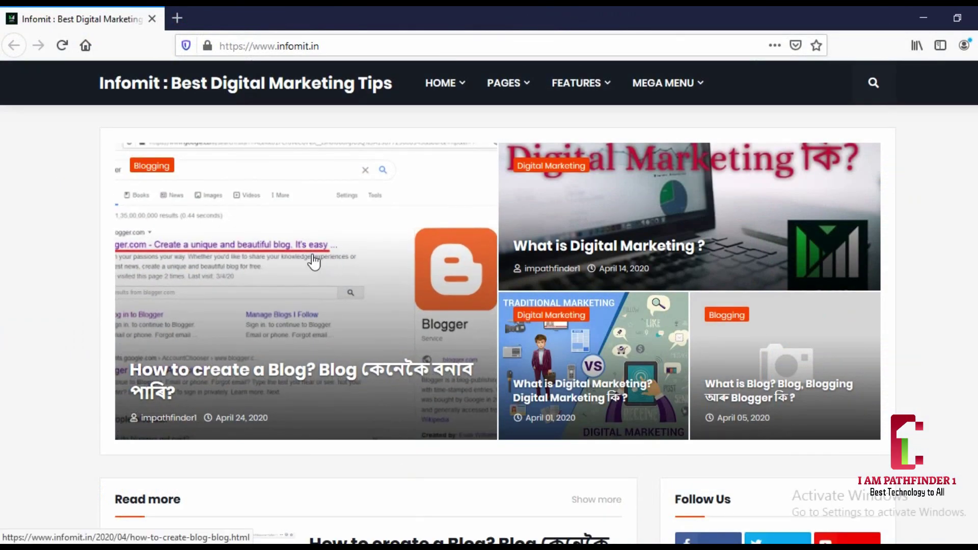
- Open Infomit's Terms and Conditions page from the Pages menu and scroll through it
mouse_move(443, 81)
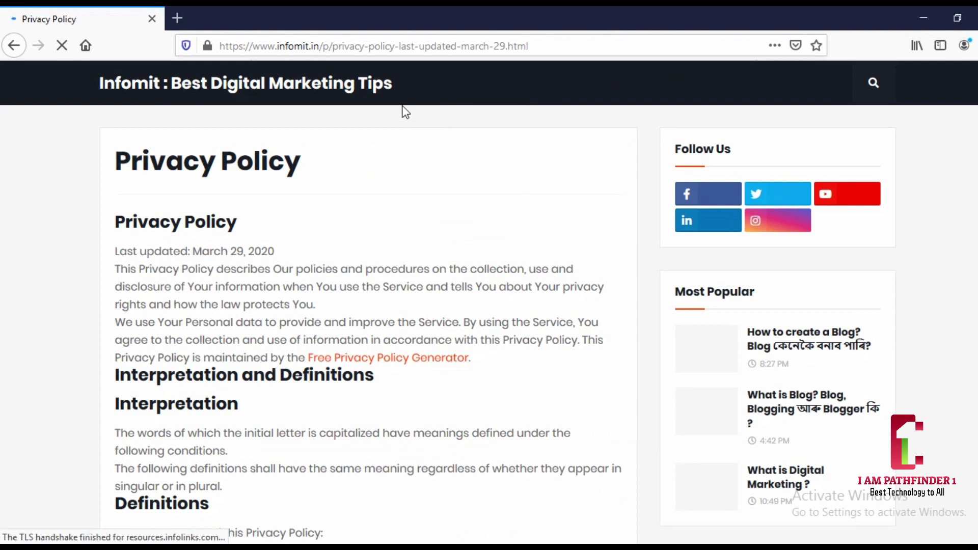
left_click(14, 46)
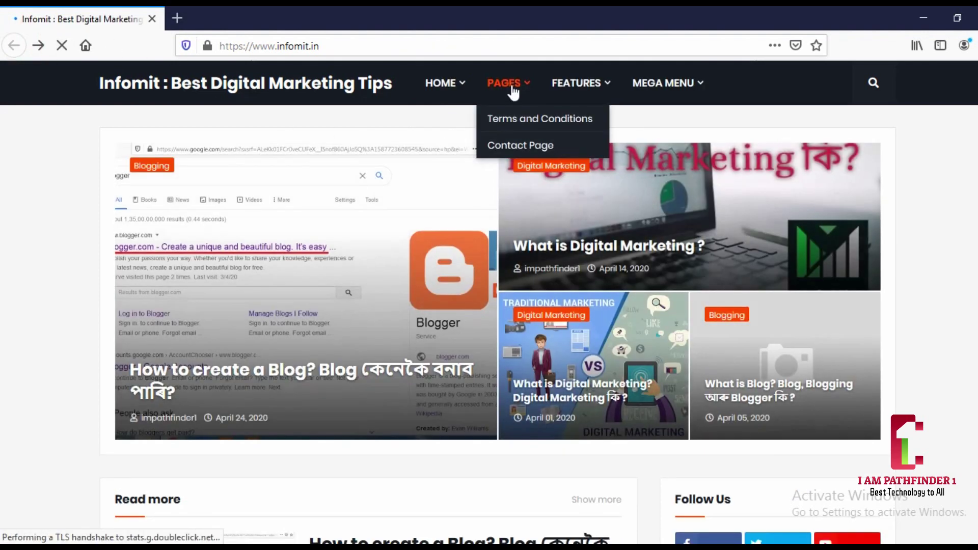
left_click(508, 86)
left_click(516, 117)
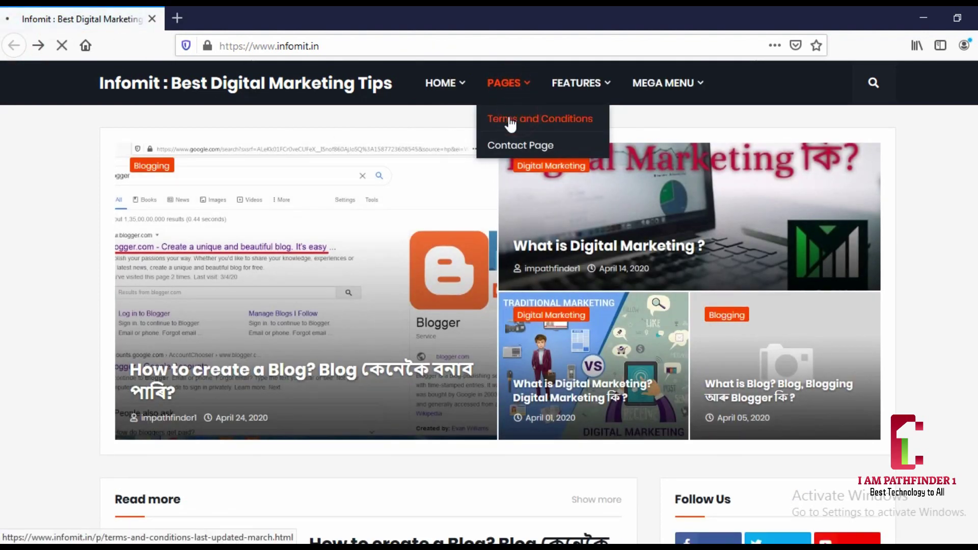
scroll(218, 219, "down", 15)
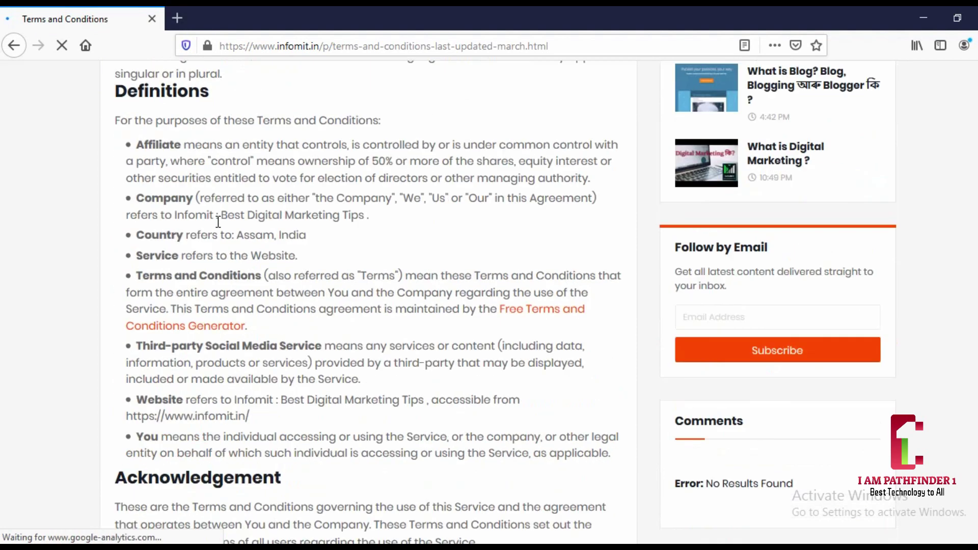
scroll(218, 222, "down", 7)
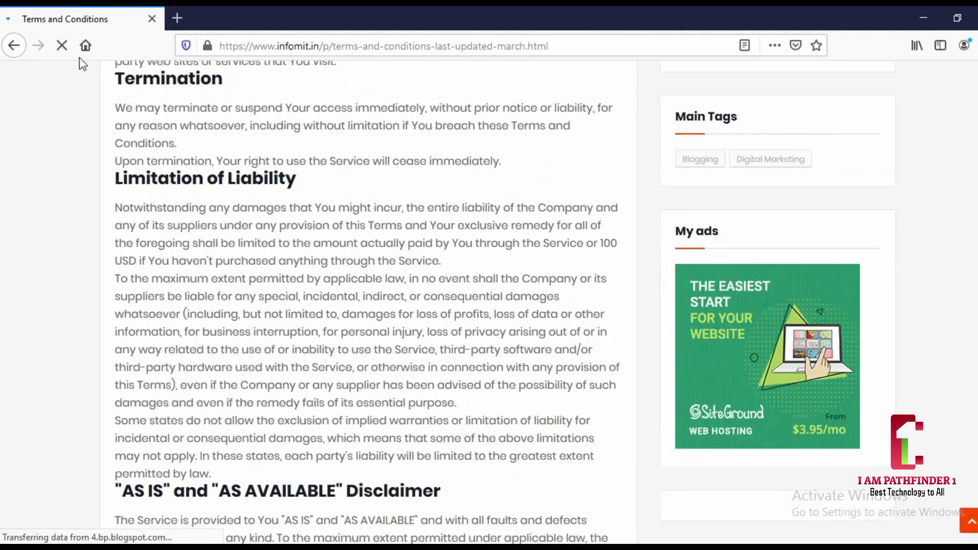
- Open the Digital Marketing label page under Features and browse its posts, including 'What is Digital Marketing ?'
left_click(14, 45)
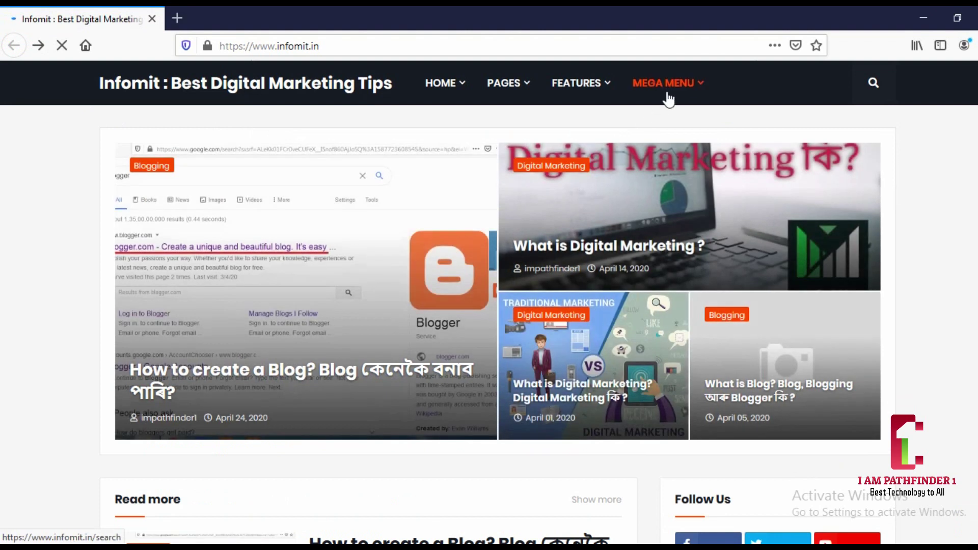
mouse_move(667, 90)
mouse_move(576, 92)
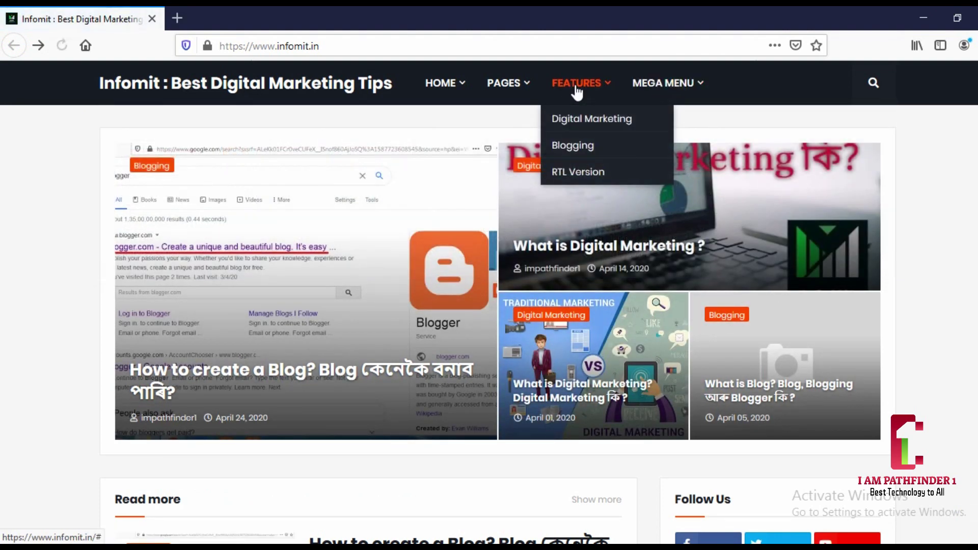
left_click(565, 118)
scroll(521, 215, "down", 2)
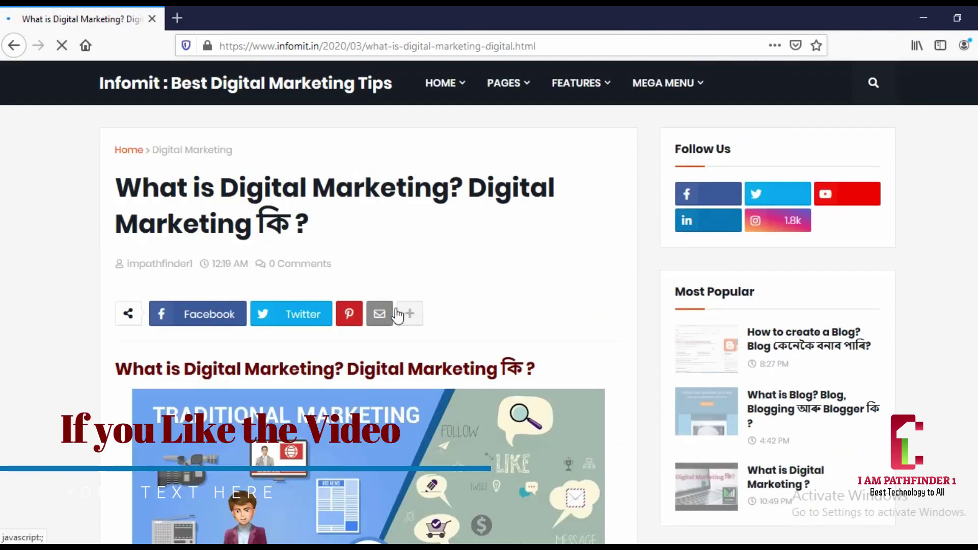
scroll(397, 313, "down", 6)
scroll(473, 316, "down", 20)
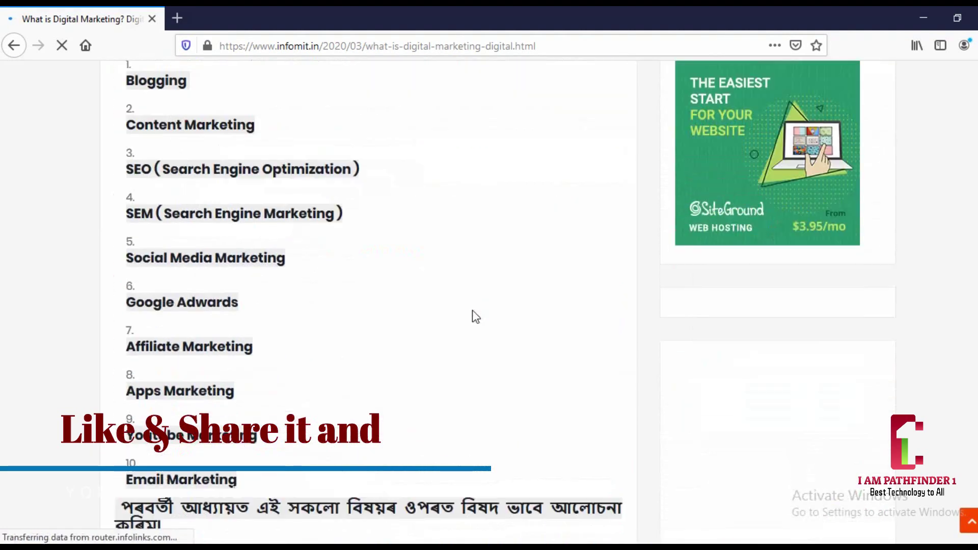
left_click(14, 46)
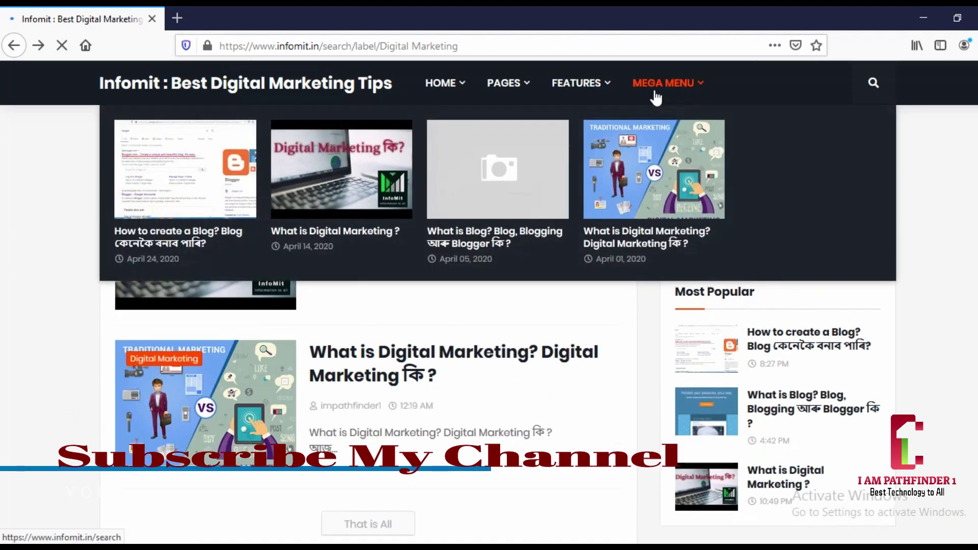
mouse_move(586, 94)
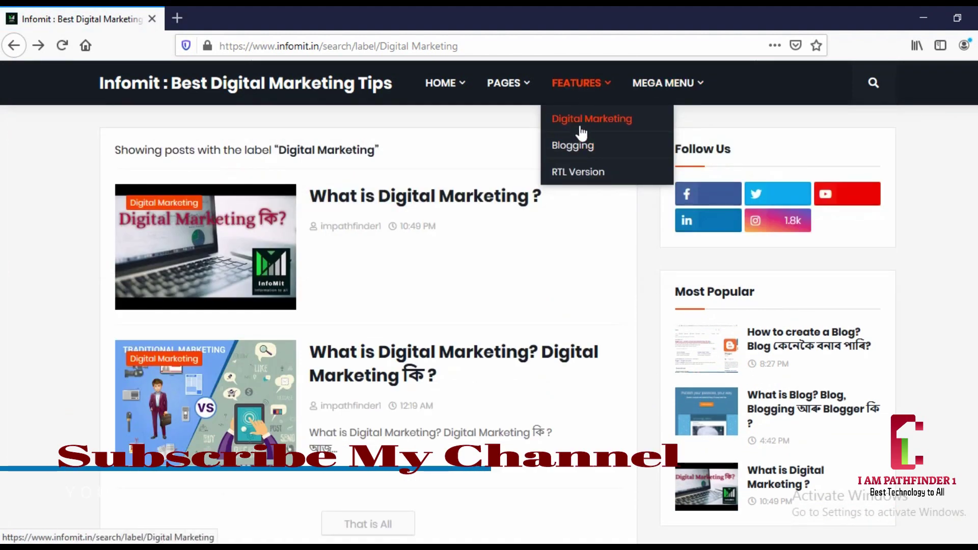
left_click(584, 124)
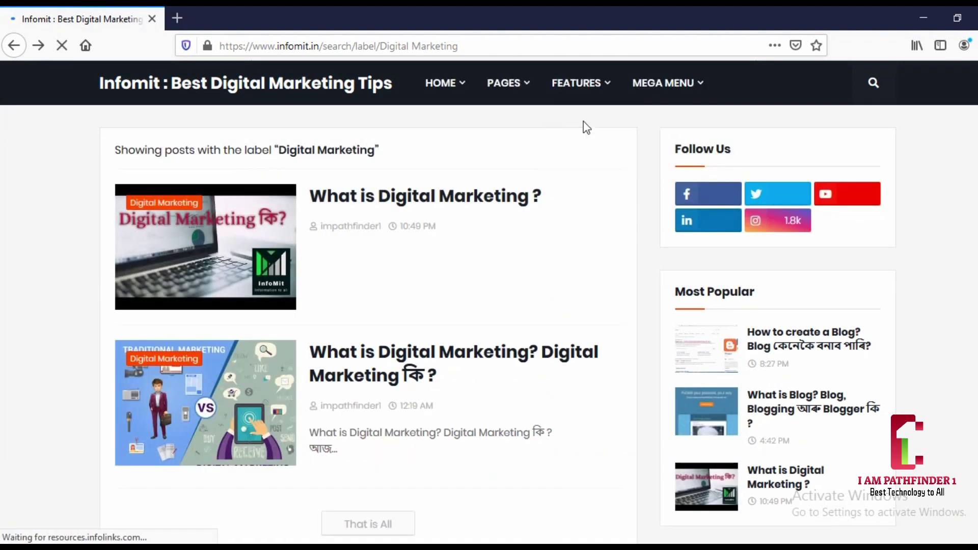
mouse_move(577, 122)
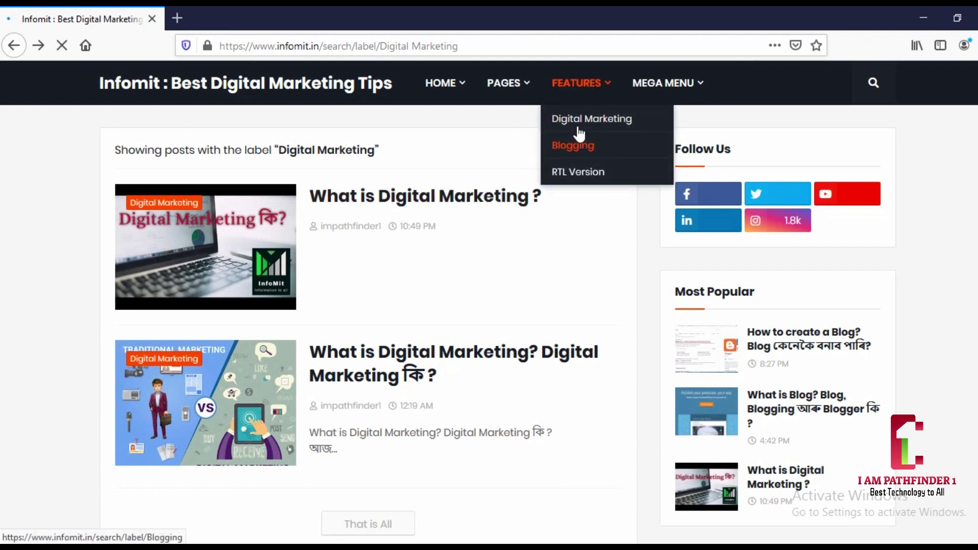